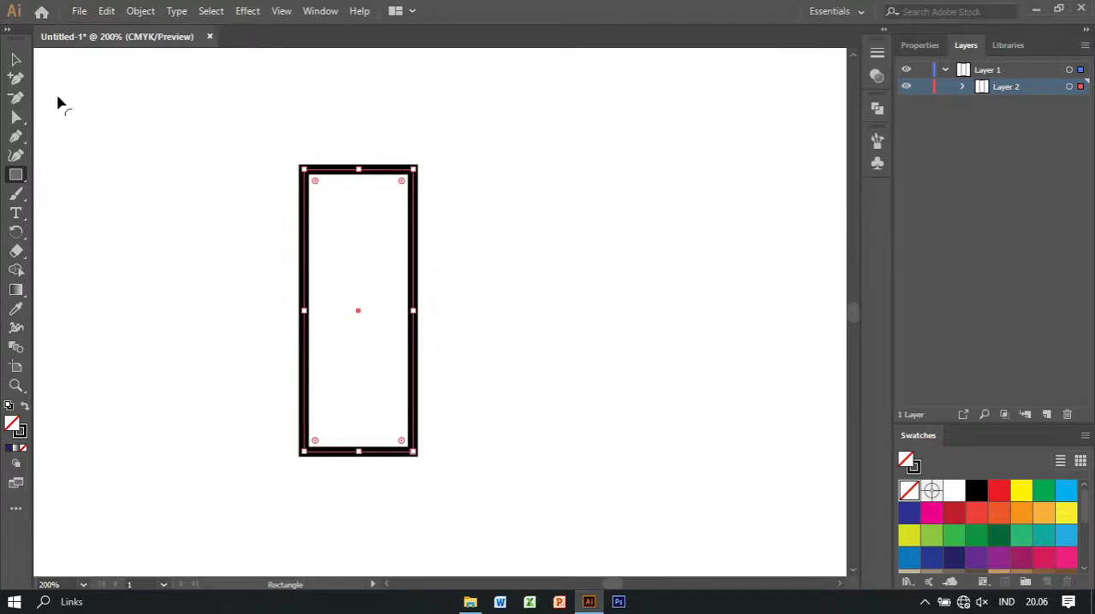
Slope the rectangle's top edge by adding an anchor point on its upper left side and removing the top-left corner point
left_click(16, 60)
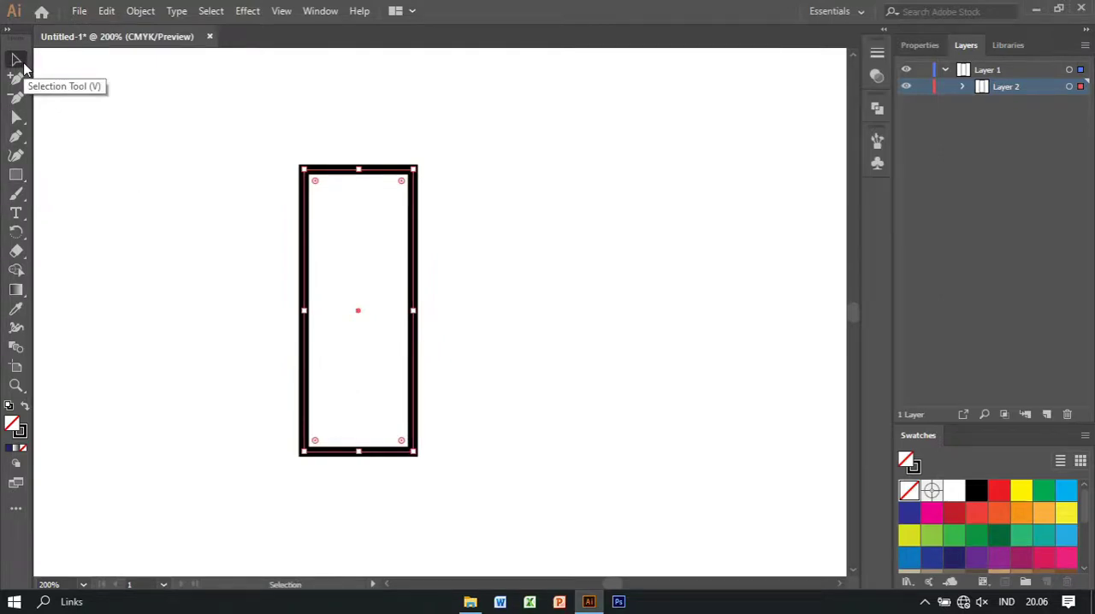
left_click(16, 136)
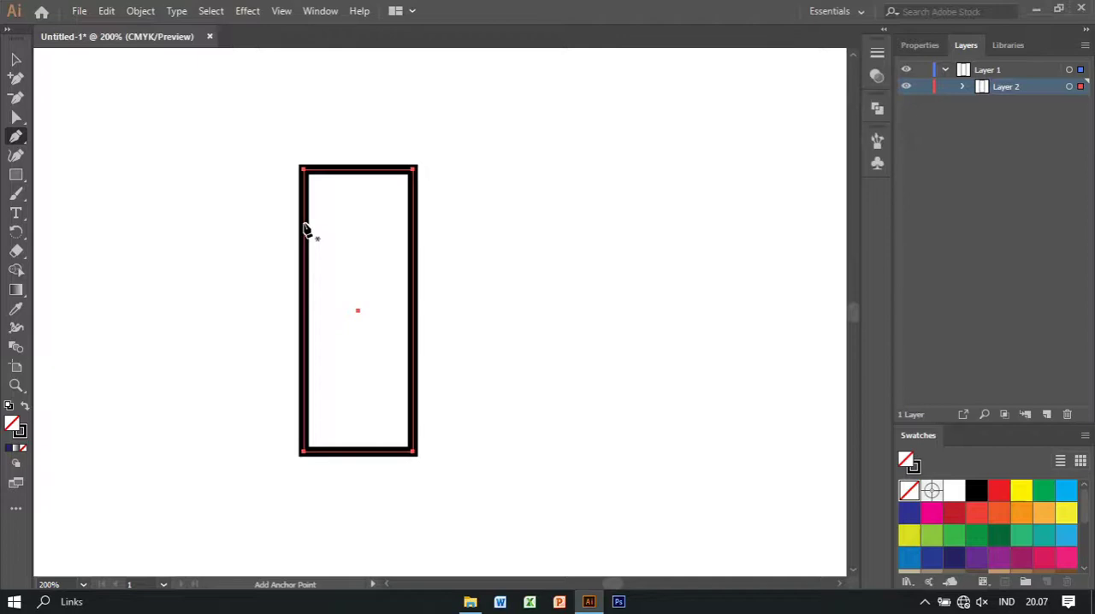
left_click(305, 226)
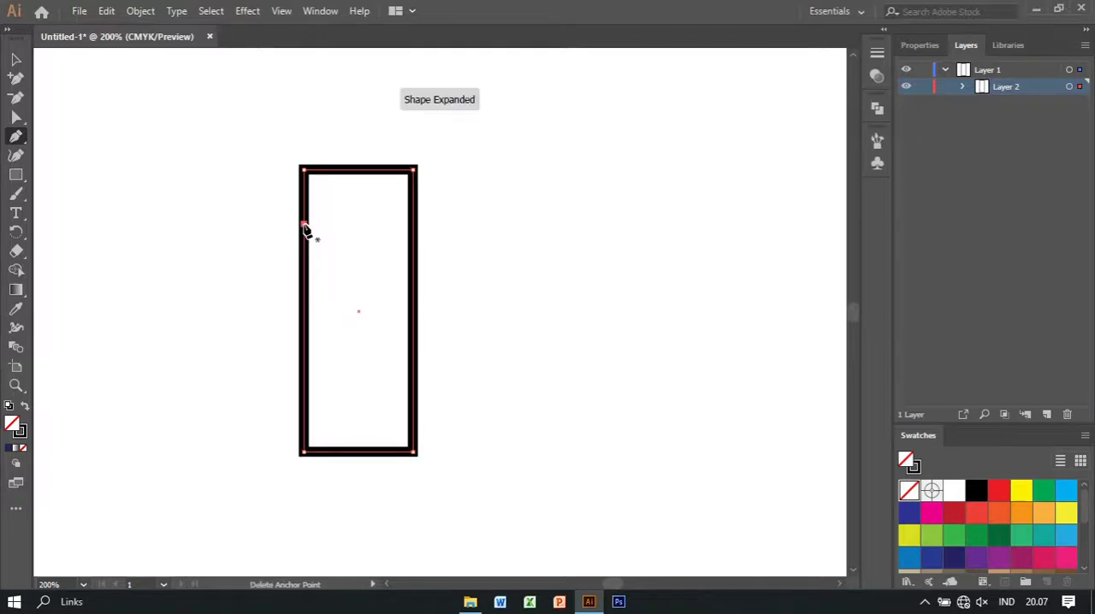
left_click(303, 169)
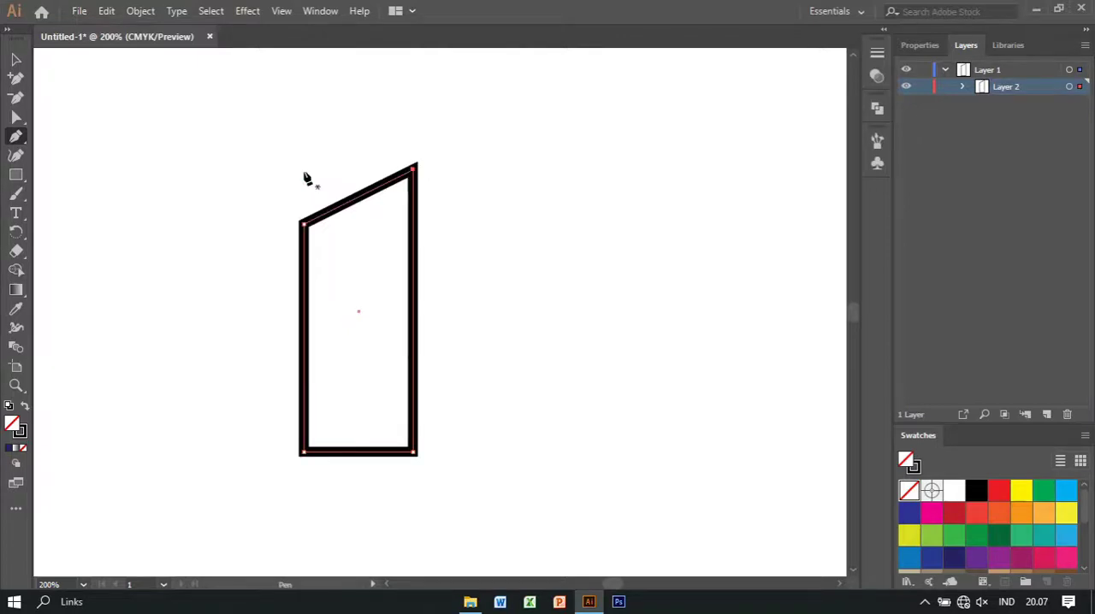
Open the shape at the base by adding an anchor point midway along its bottom edge and deleting it
left_click(360, 453)
key("Delete")
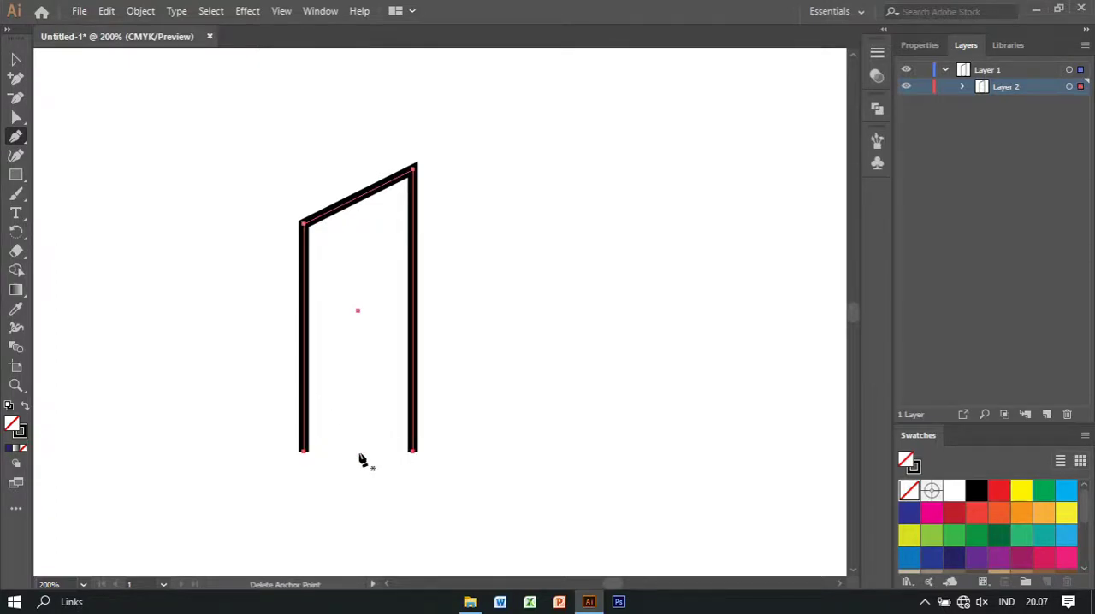
left_click(16, 60)
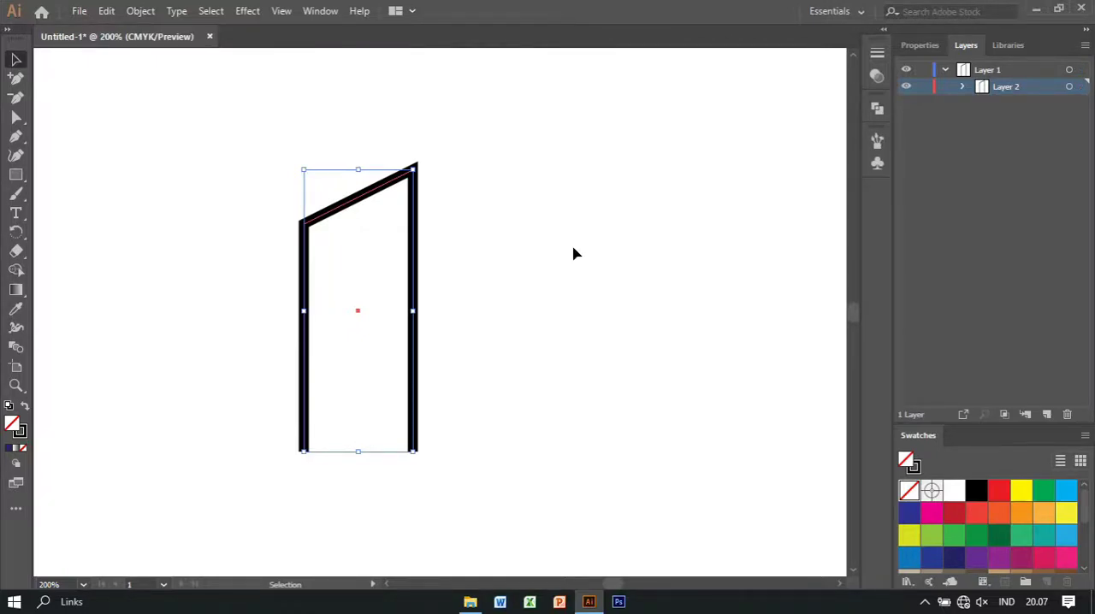
left_click(540, 246)
Move the open slanted shape lower on the artboard and make it narrower from its left side
left_click_drag(413, 256, 415, 334)
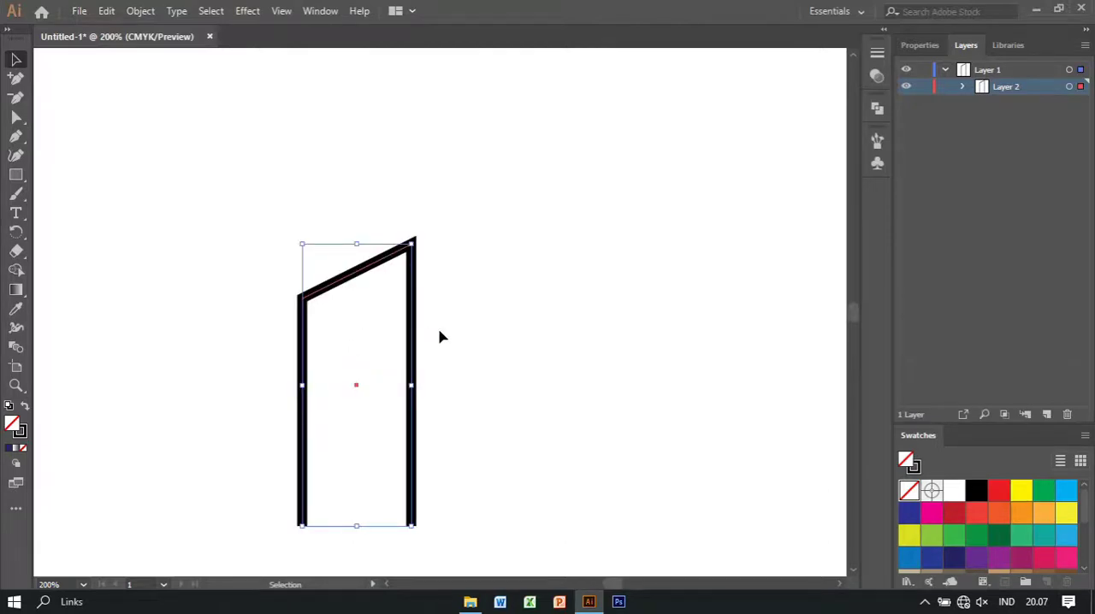
left_click_drag(302, 385, 325, 389)
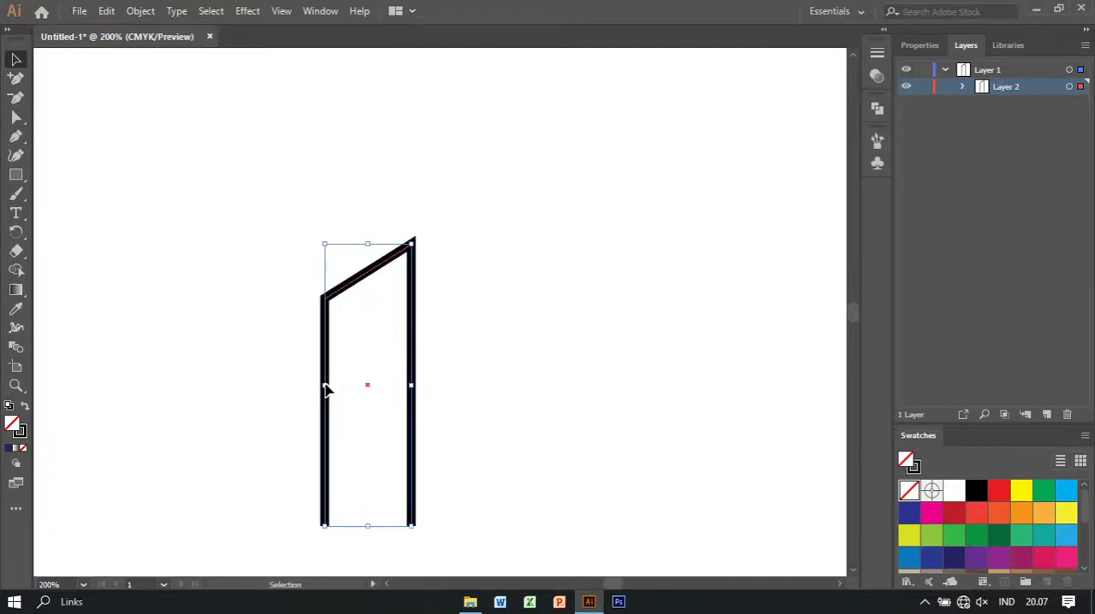
left_click(475, 341)
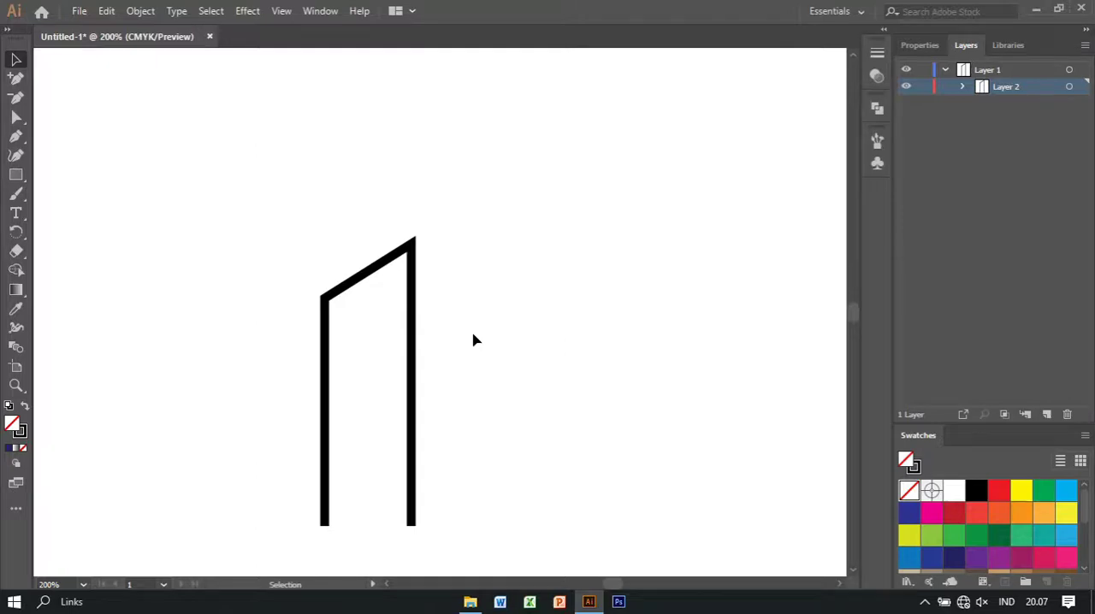
left_click(414, 304)
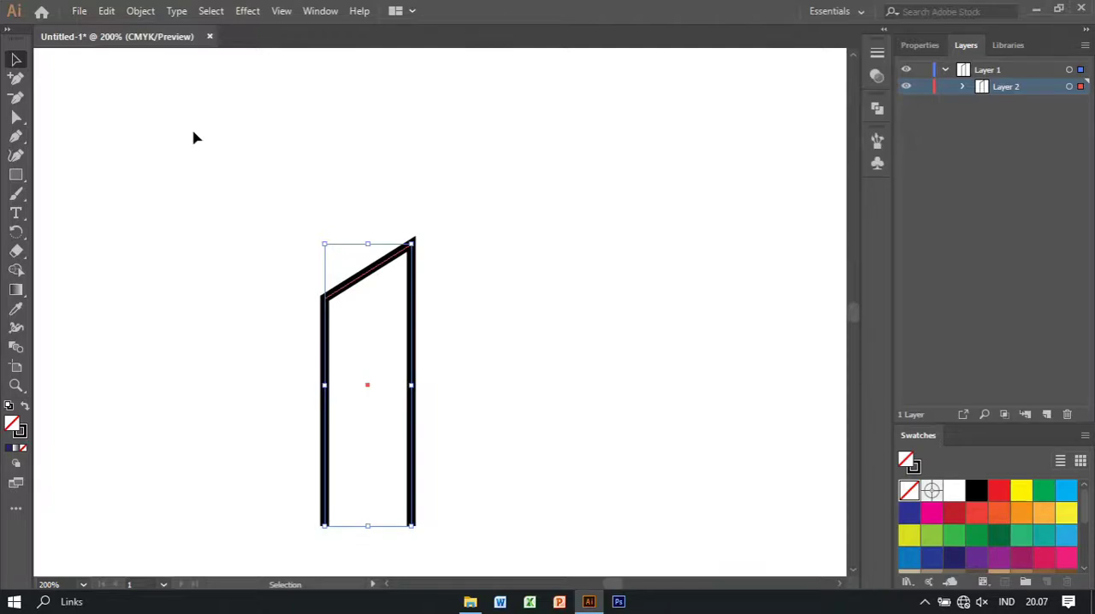
left_click(104, 13)
mouse_move(137, 13)
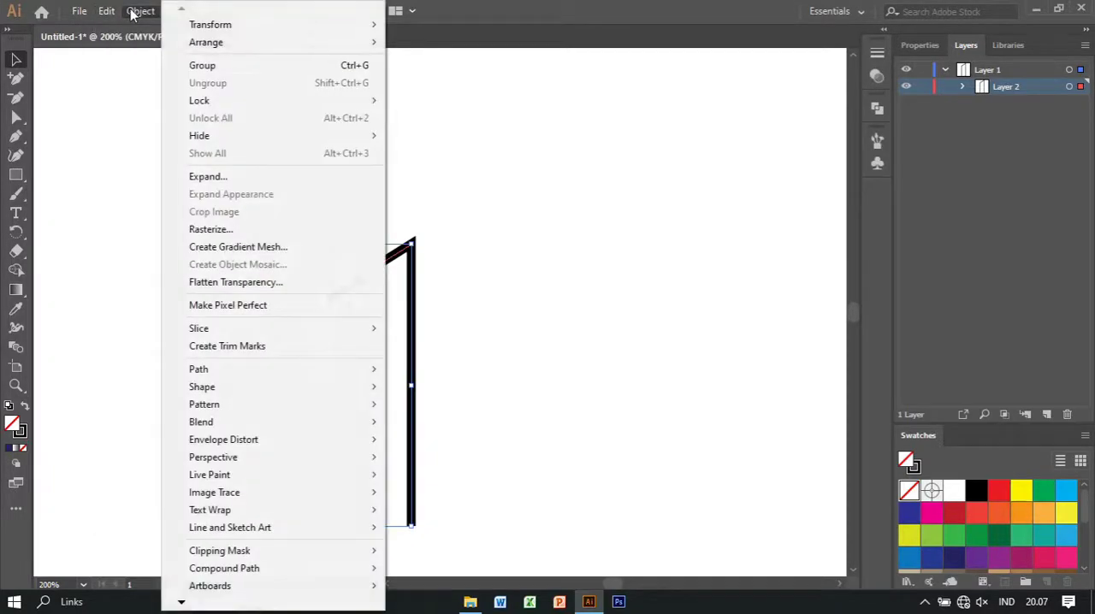
left_click(129, 93)
left_click(390, 323)
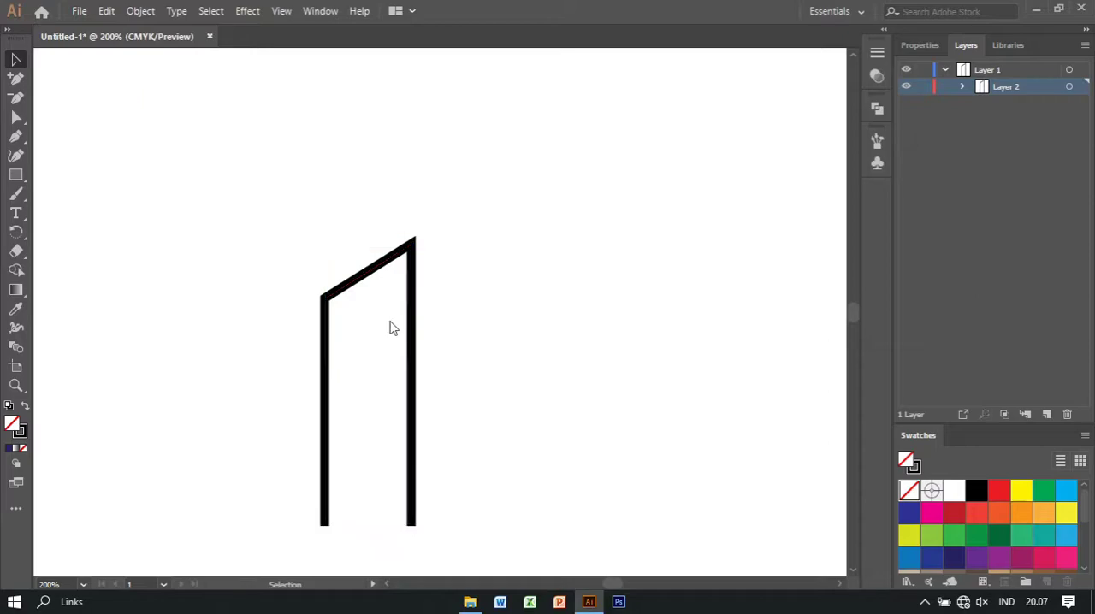
Duplicate the open slanted shape by copying and pasting it
left_click(410, 245)
left_click(105, 11)
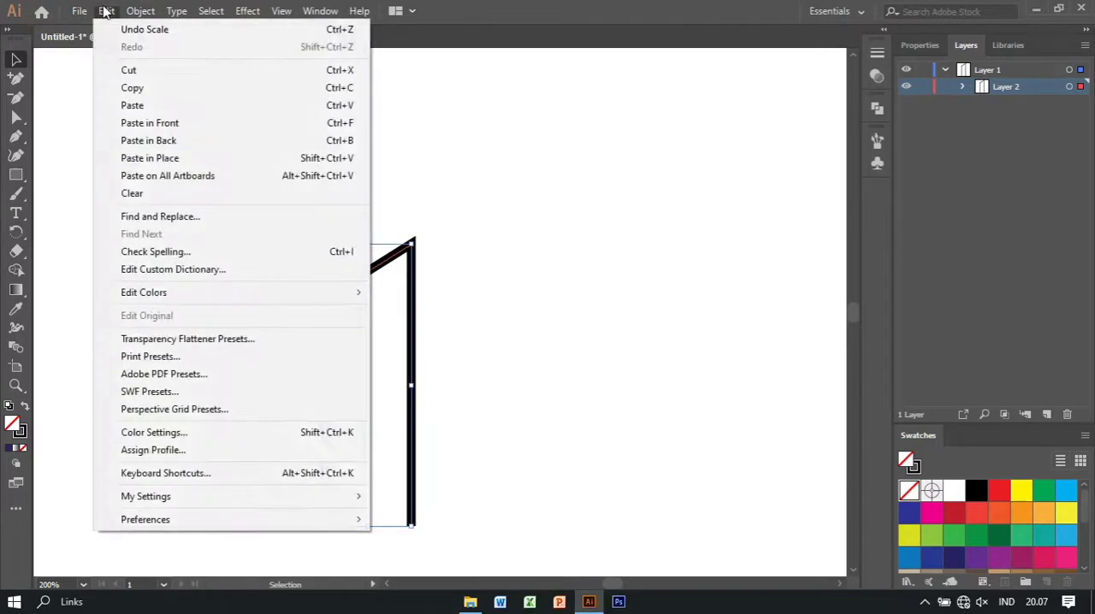
left_click(142, 88)
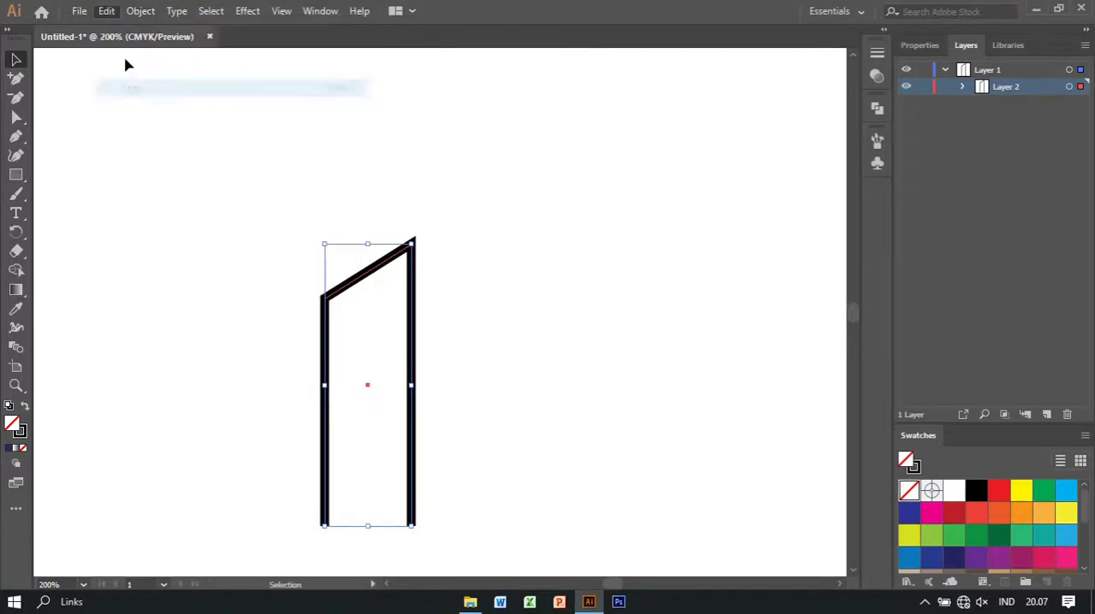
left_click(106, 11)
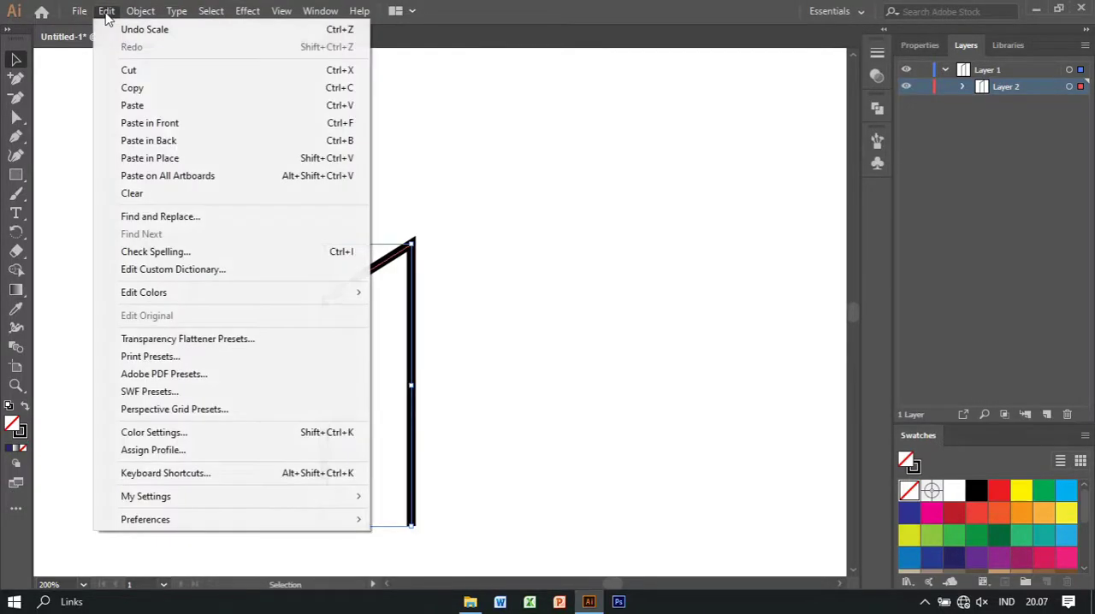
left_click(170, 105)
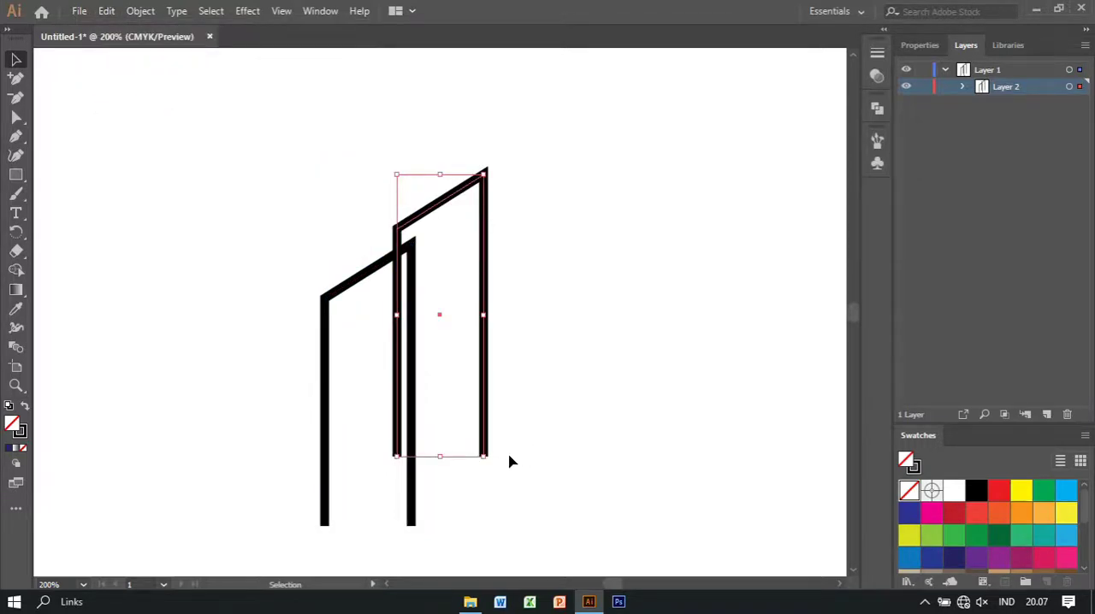
Rotate the pasted shape 90° counterclockwise and place it above the upright shape, with its open end facing right
left_click_drag(489, 456, 636, 244)
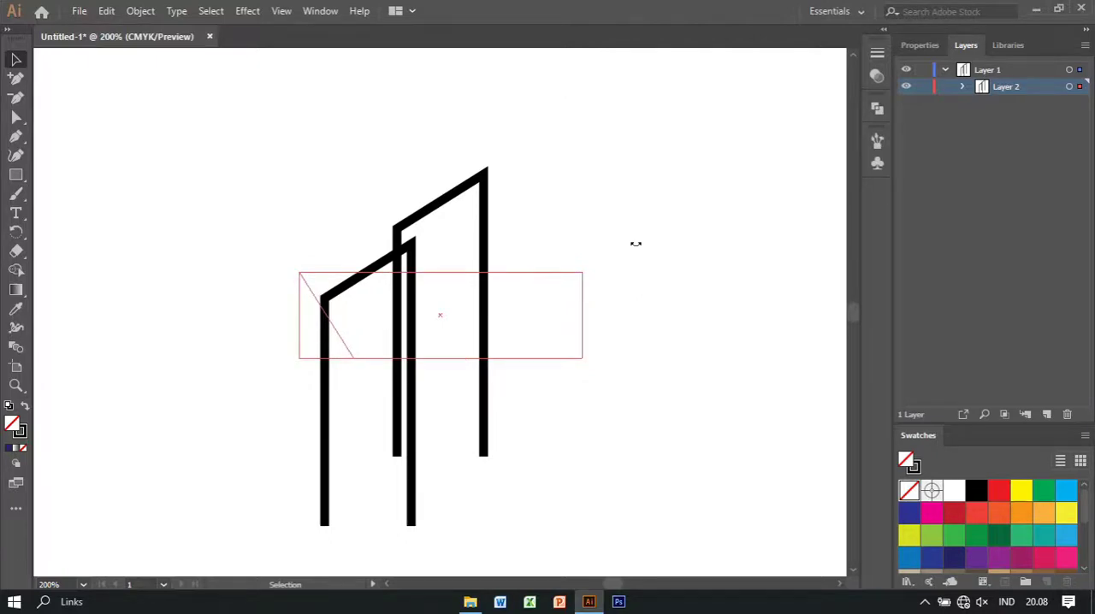
left_click_drag(636, 244, 636, 244)
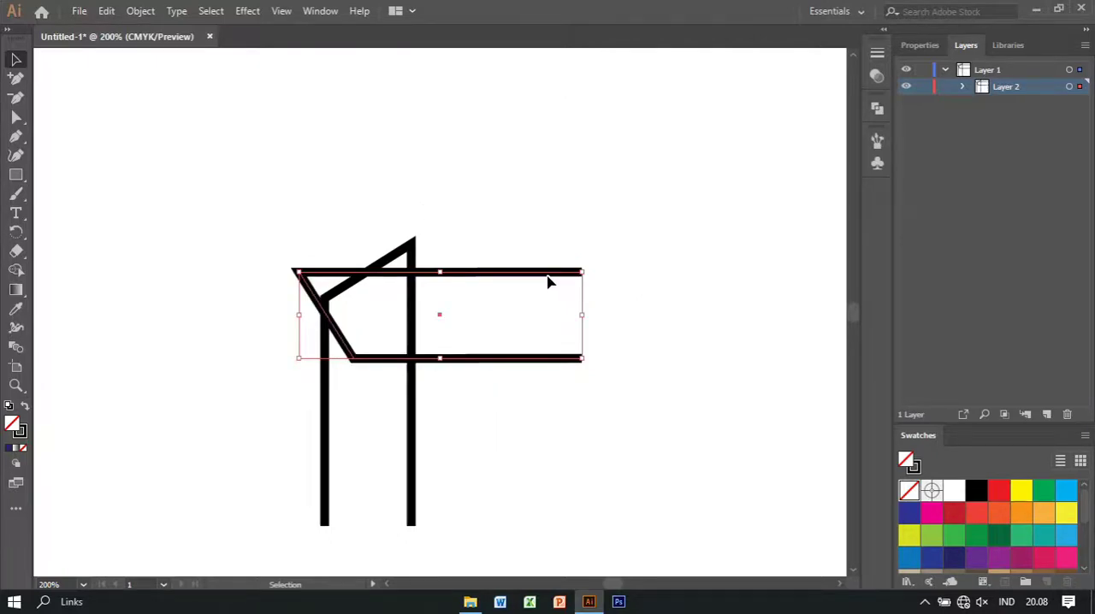
left_click_drag(550, 276, 604, 147)
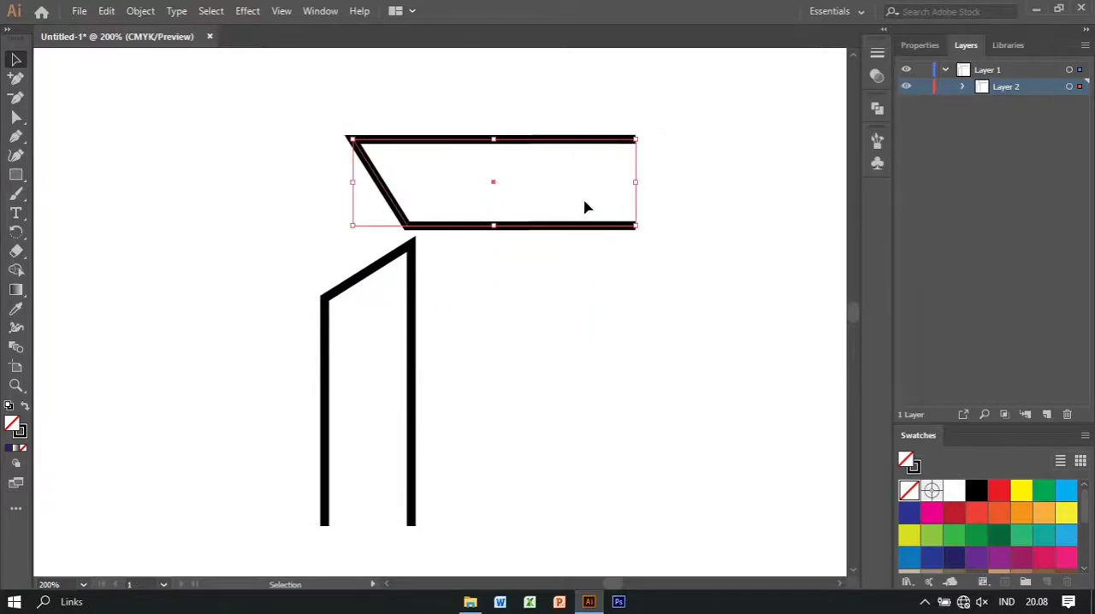
left_click(533, 346)
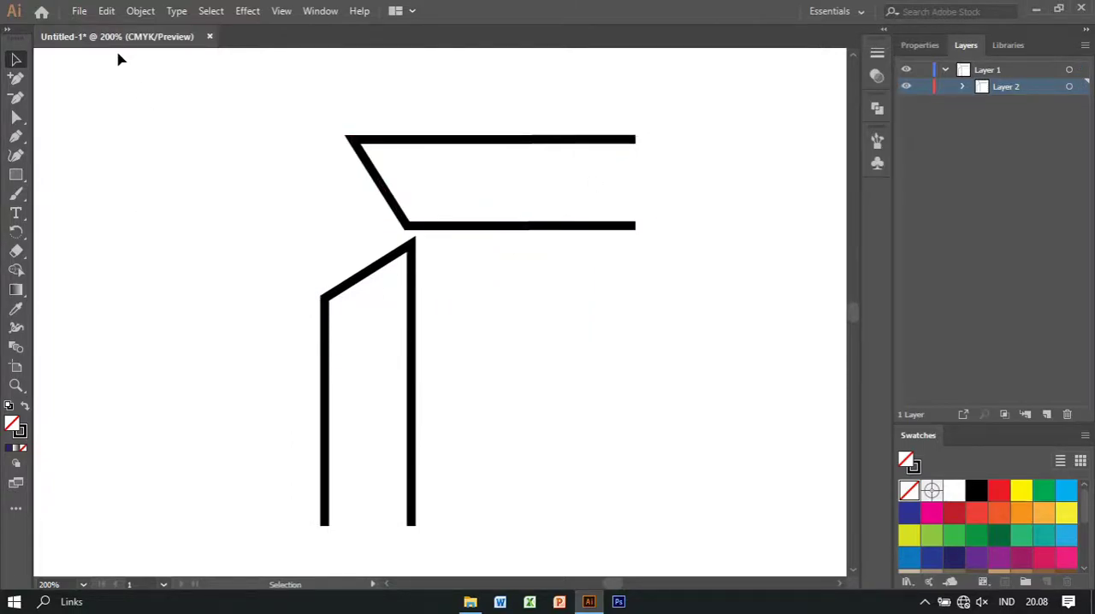
Show the rulers and add a vertical guide at the horizontal shape's lower-left corner, along the upright shape's right bar
left_click(282, 11)
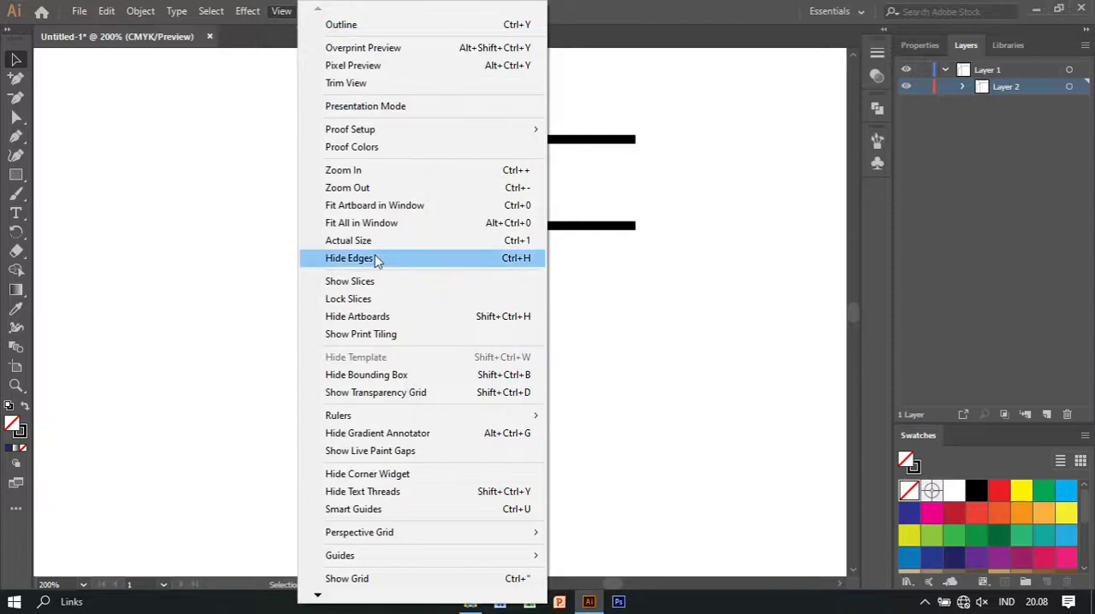
mouse_move(473, 418)
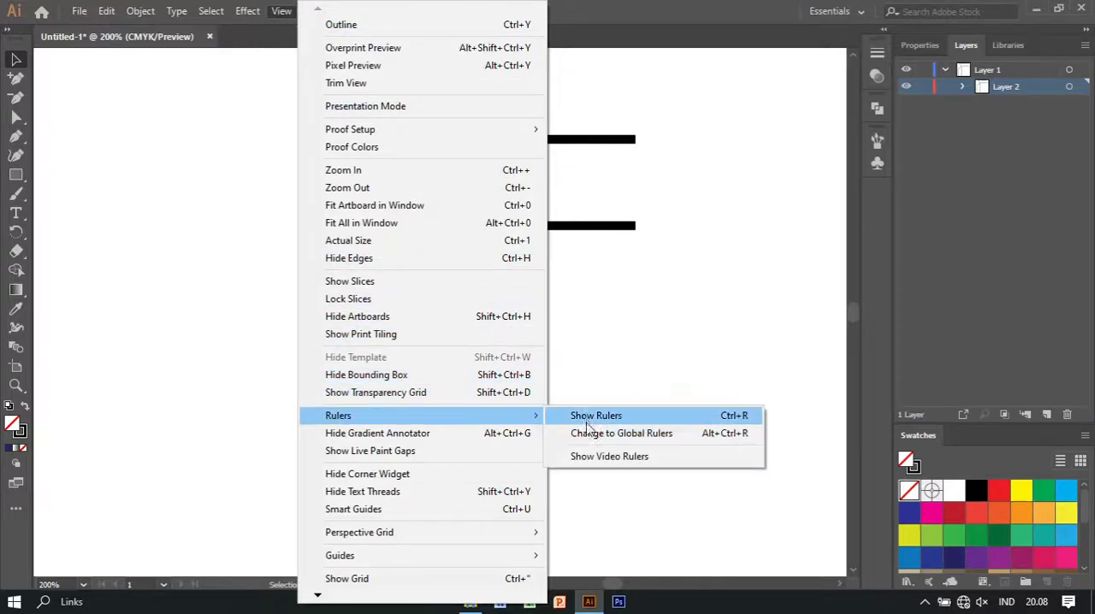
left_click(586, 419)
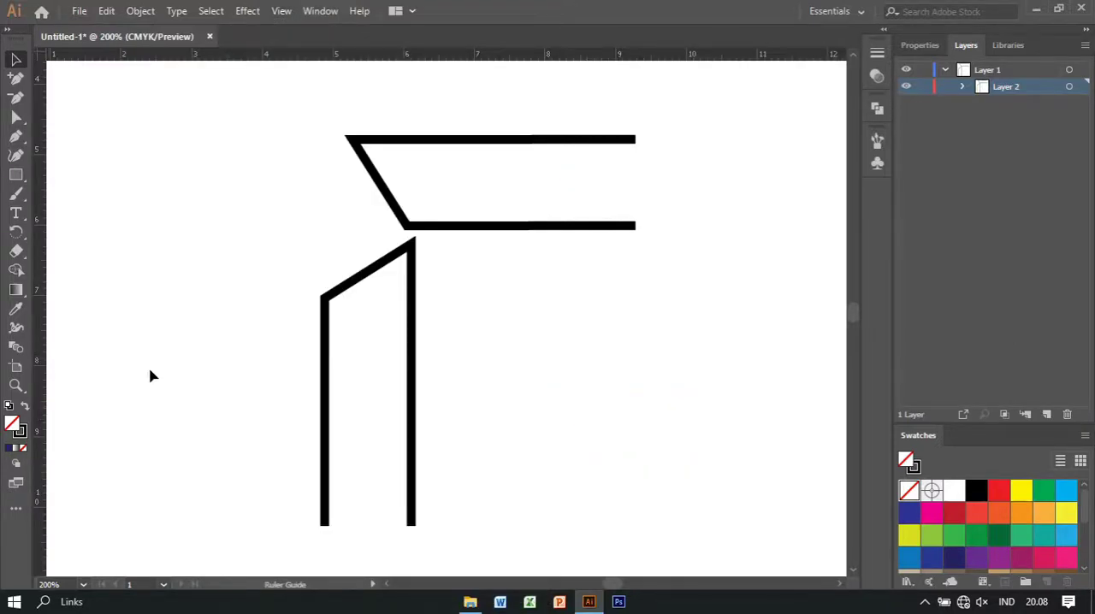
left_click_drag(149, 377, 409, 419)
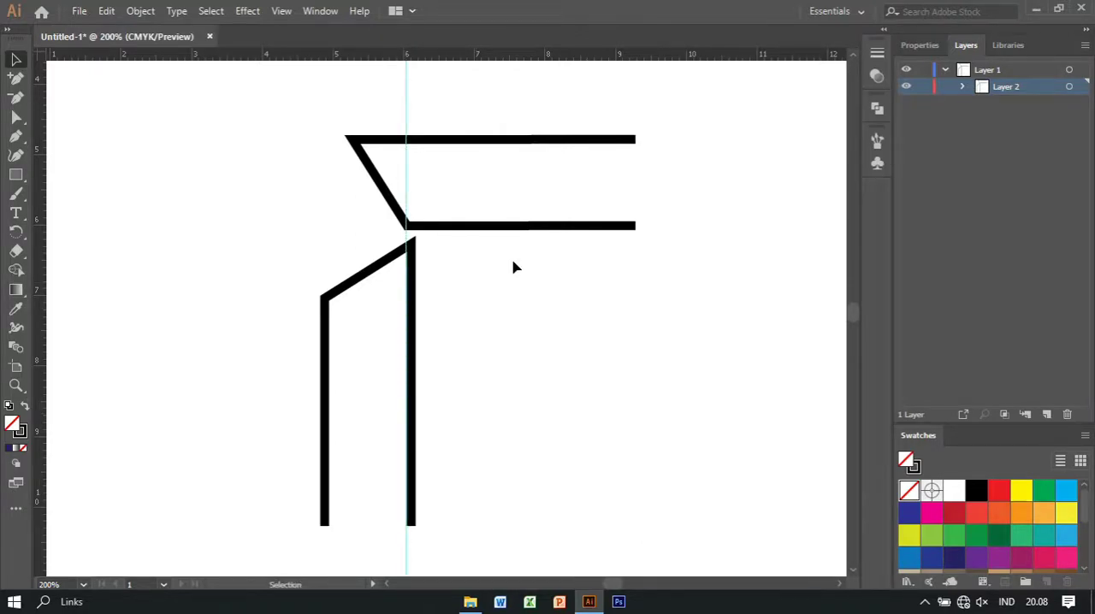
Nudge the horizontal shape slightly to the right and add a second vertical guide at its open right end
left_click(543, 228)
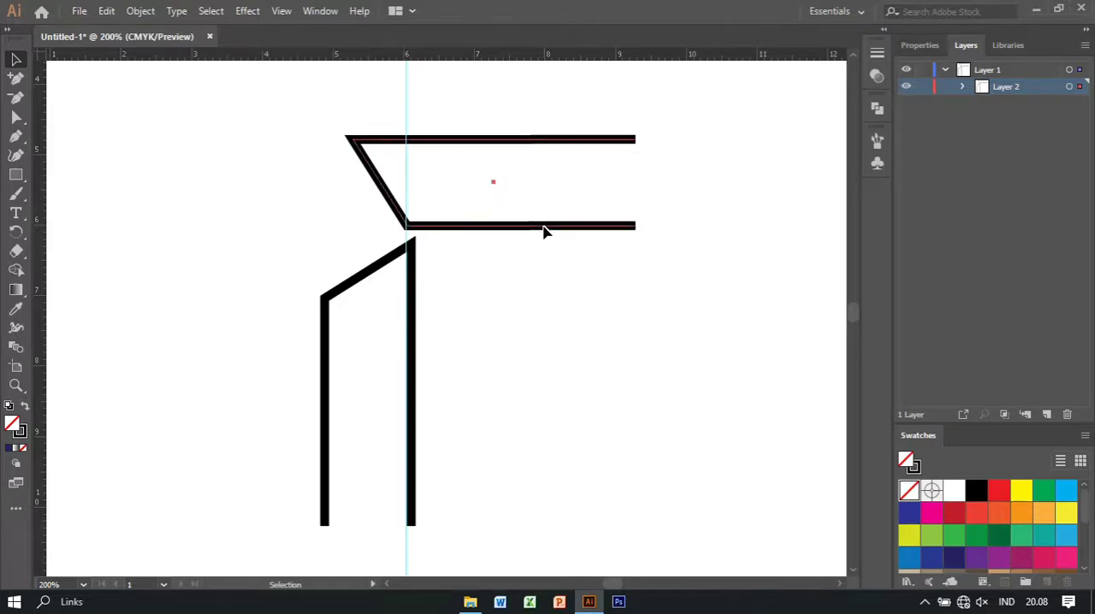
key("Right")
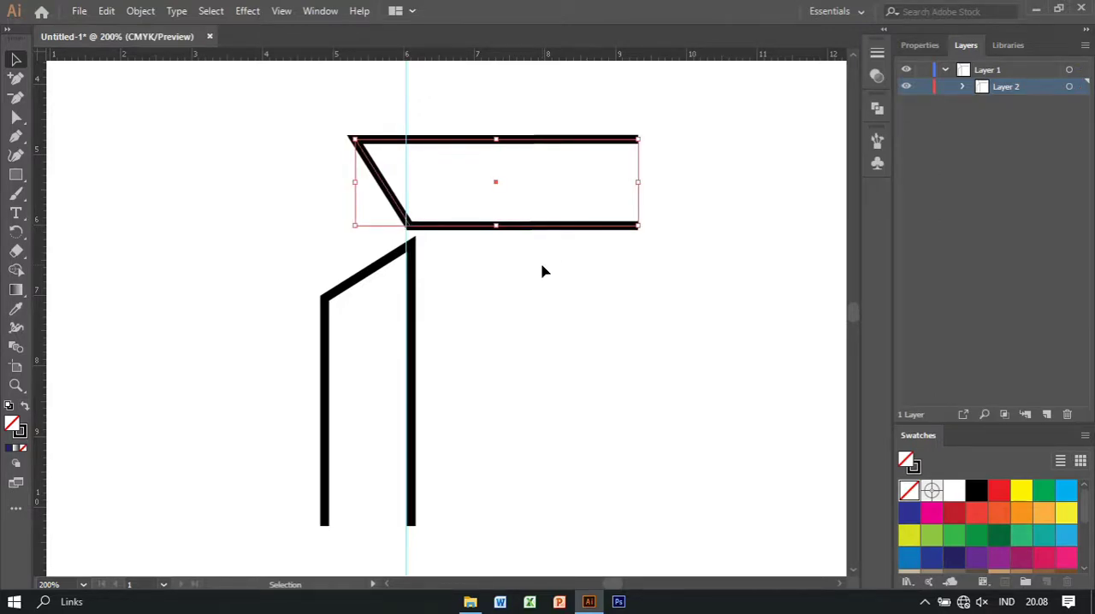
left_click(542, 272)
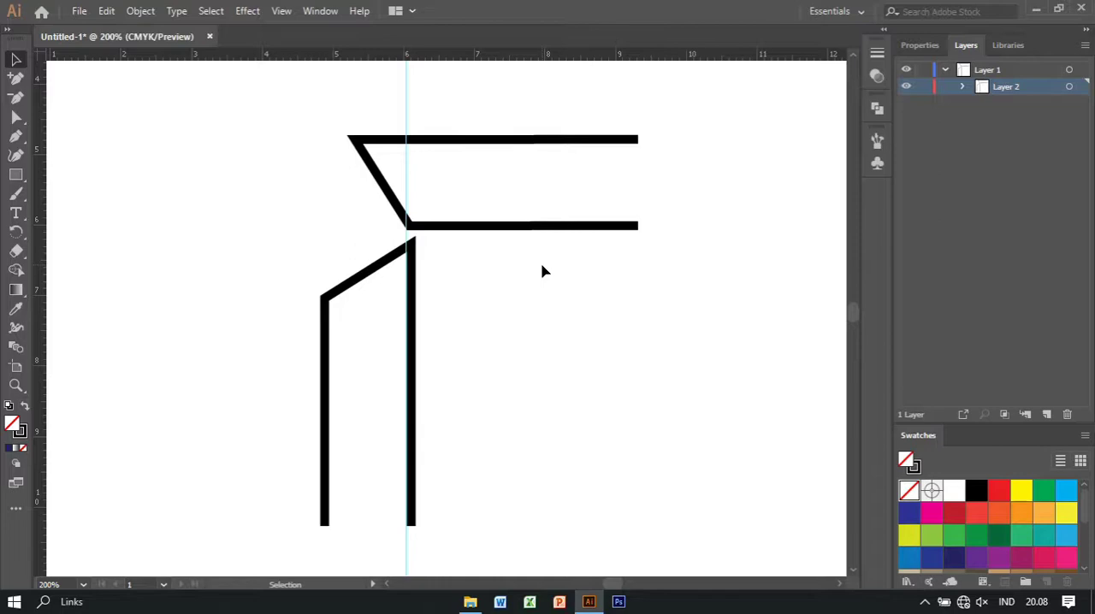
left_click_drag(40, 263, 638, 328)
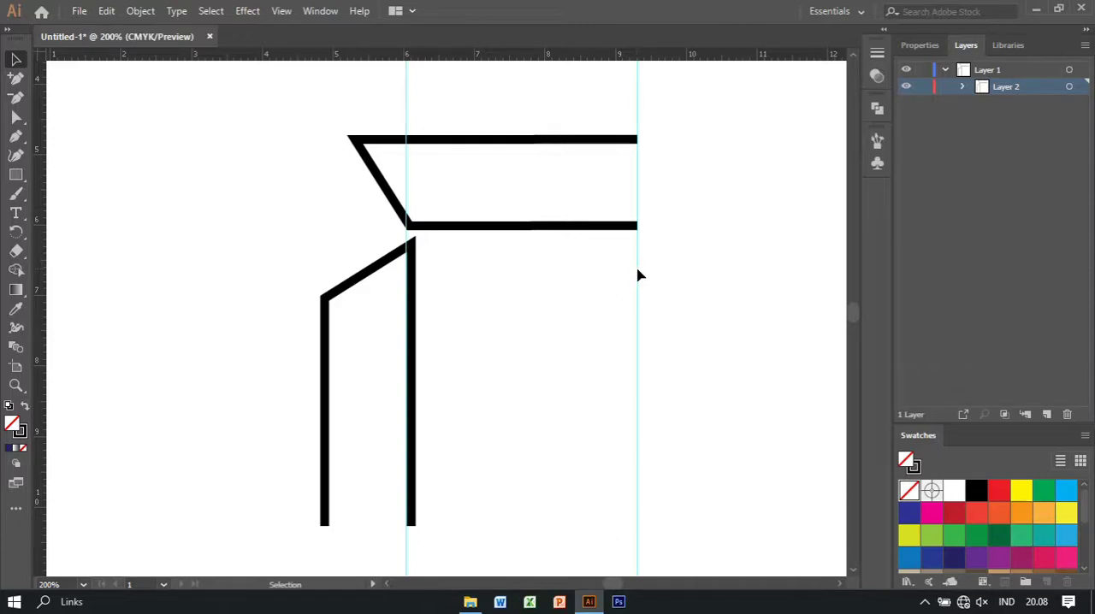
left_click_drag(637, 270, 605, 272)
Create a reflected copy of the horizontal shape across the vertical axis
left_click(450, 230)
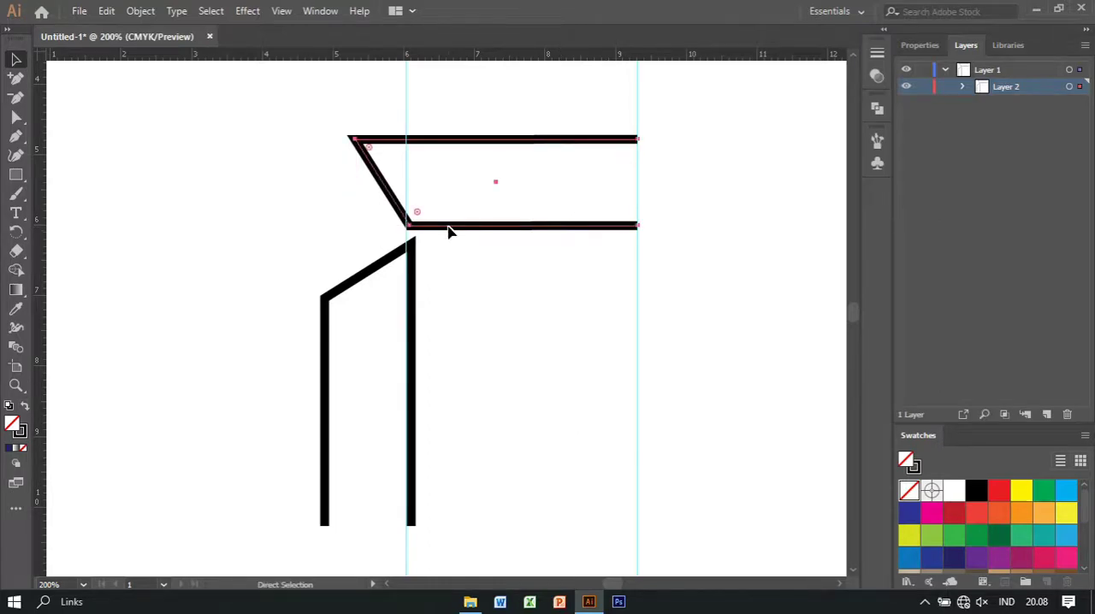
key("v")
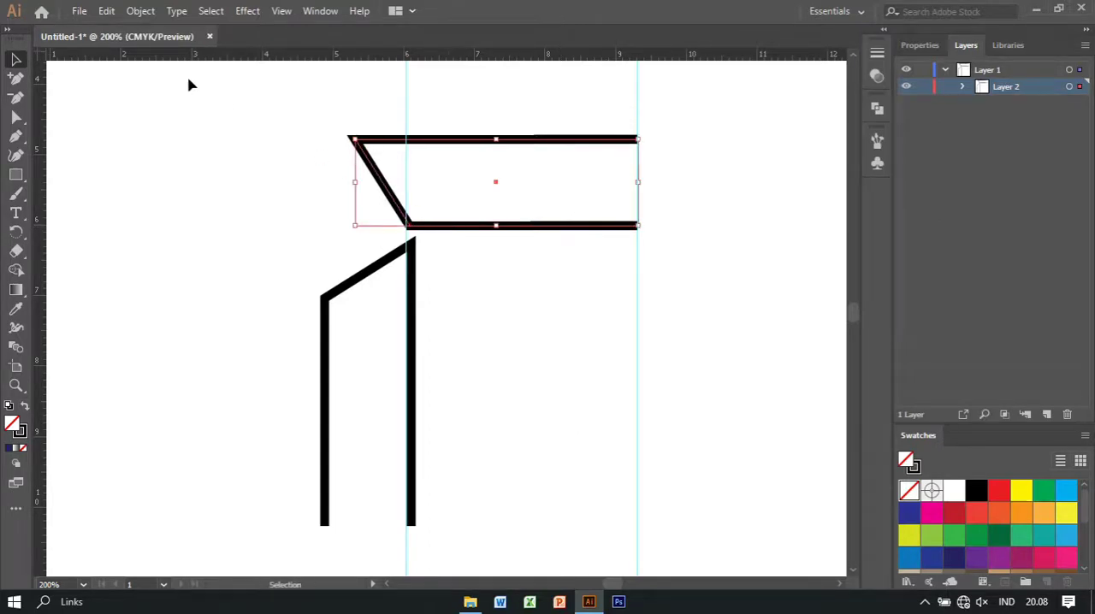
left_click(128, 11)
mouse_move(293, 29)
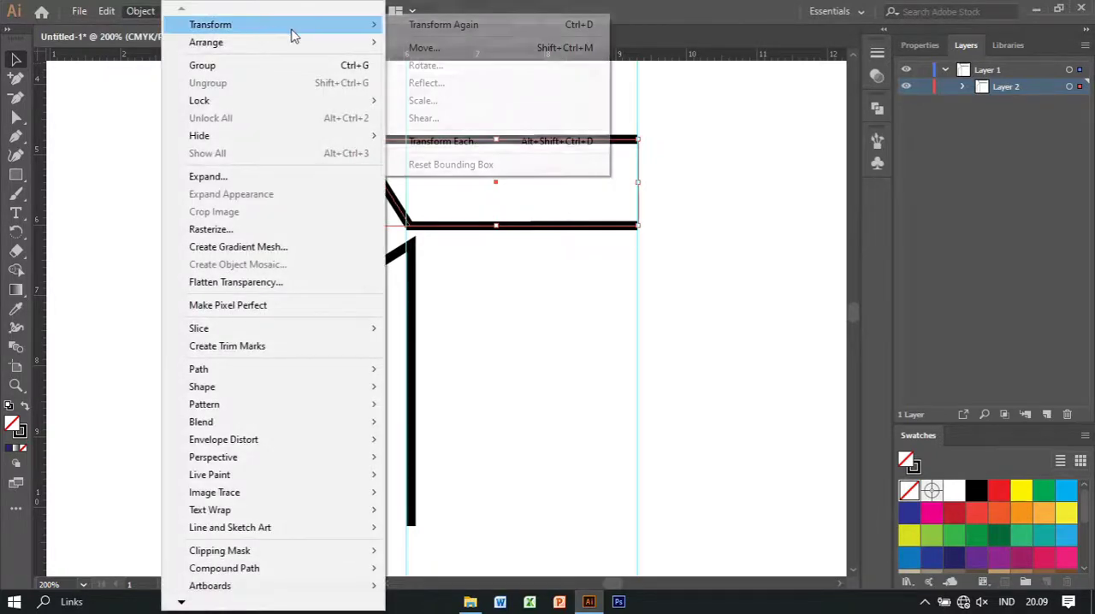
left_click(460, 83)
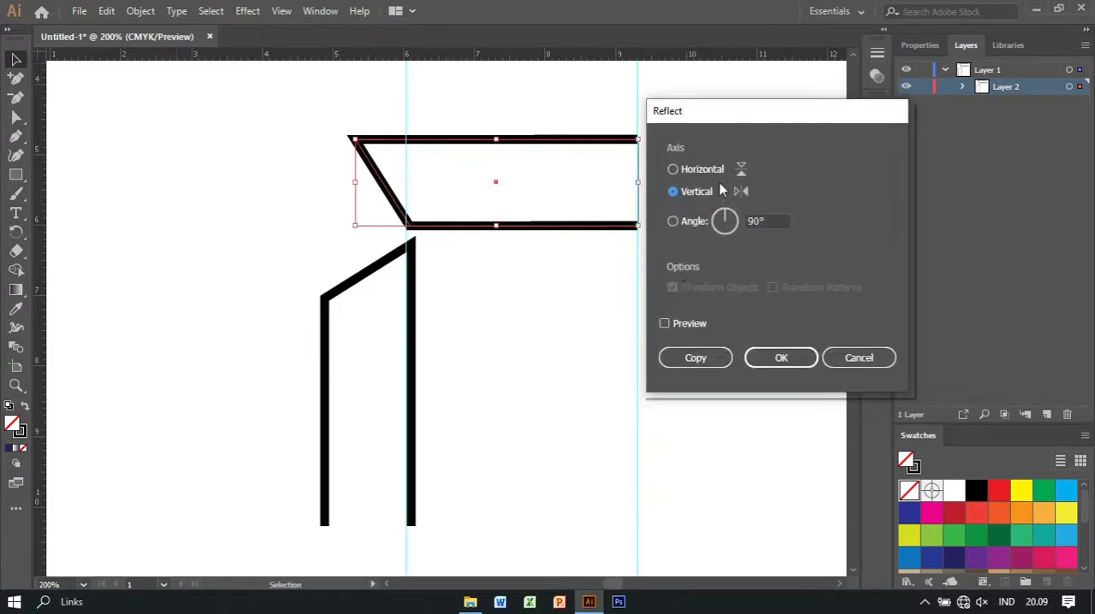
left_click(781, 359)
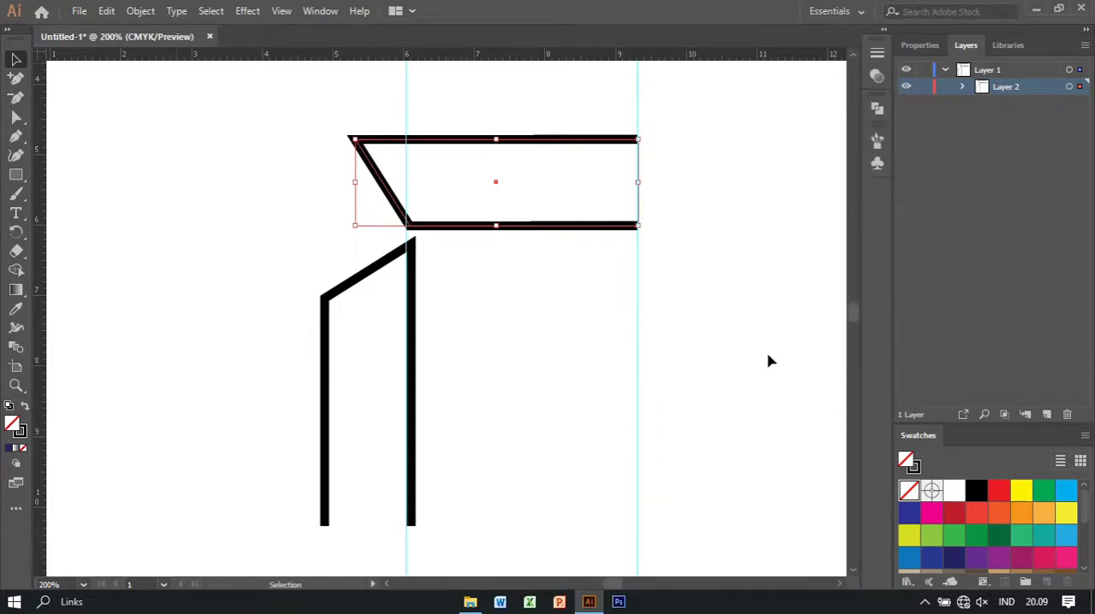
Move the reflected copy straight down until it sits below the original horizontal shape, across the upright shape's right bar
key("Down")
key("Down")
key("Down")
key("Down")
key("Down")
key("Down")
key("Down")
key("Down")
key("Down")
key("Down")
key("Down")
key("Down")
key("Down")
key("Down")
key("Down")
key("Down")
key("Down")
key("Down")
key("Down")
key("Down")
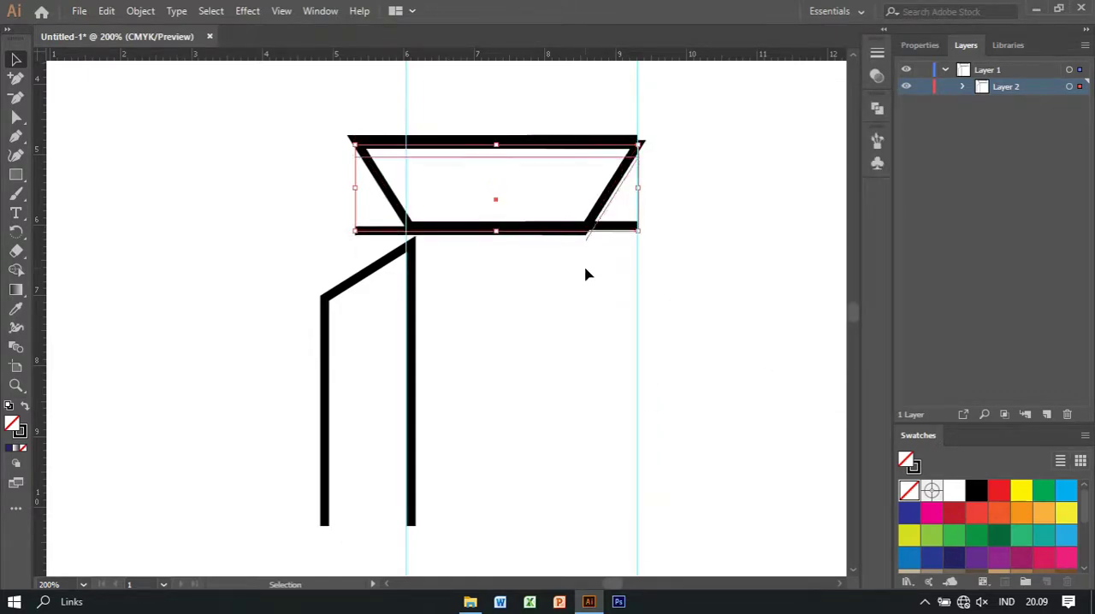
key("Down")
key("Down")
key("Down")
key("Down")
key("Down")
key("Down")
key("Down")
key("Down")
key("Down")
key("Down")
key("Down")
key("Down")
key("Down")
key("Down")
key("Down")
key("Down")
key("Down")
key("Down")
key("Down")
key("Down")
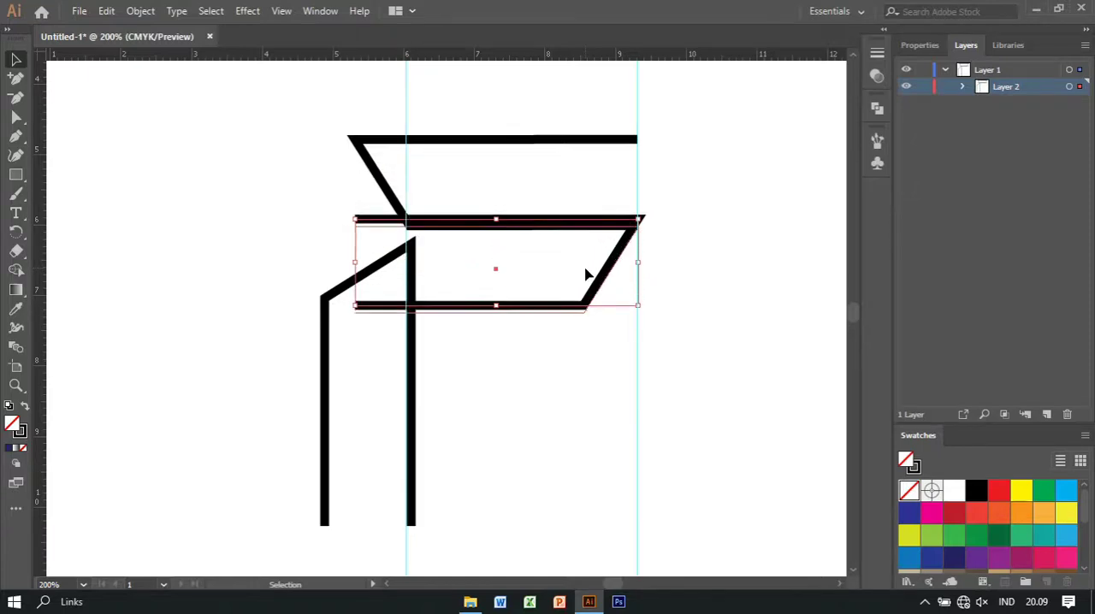
key("Down")
key("Down")
key("Down")
key("Down")
key("Down")
key("Down")
Shift the reflected copy right until its open ends meet the upright shape's right bar and its lower-right corner meets the second guide
key("Right")
key("Right")
key("Right")
key("Right")
key("Right")
key("Right")
key("Right")
key("Right")
key("Right")
key("Right")
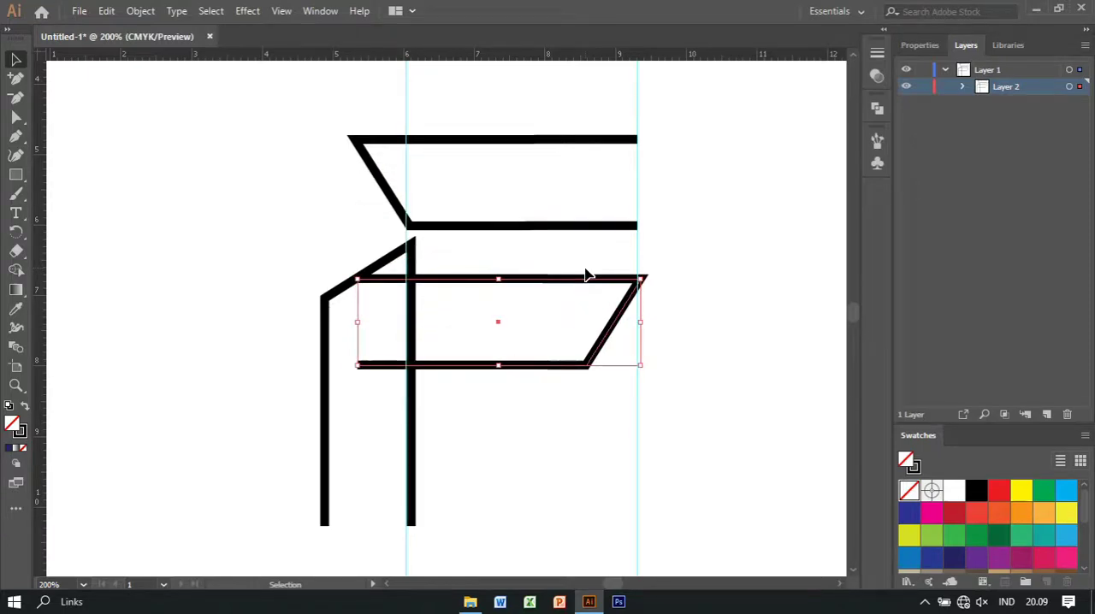
key("Right")
key("Right")
key("Right")
key("Right")
key("Right")
key("Right")
key("Right")
key("Right")
key("Right")
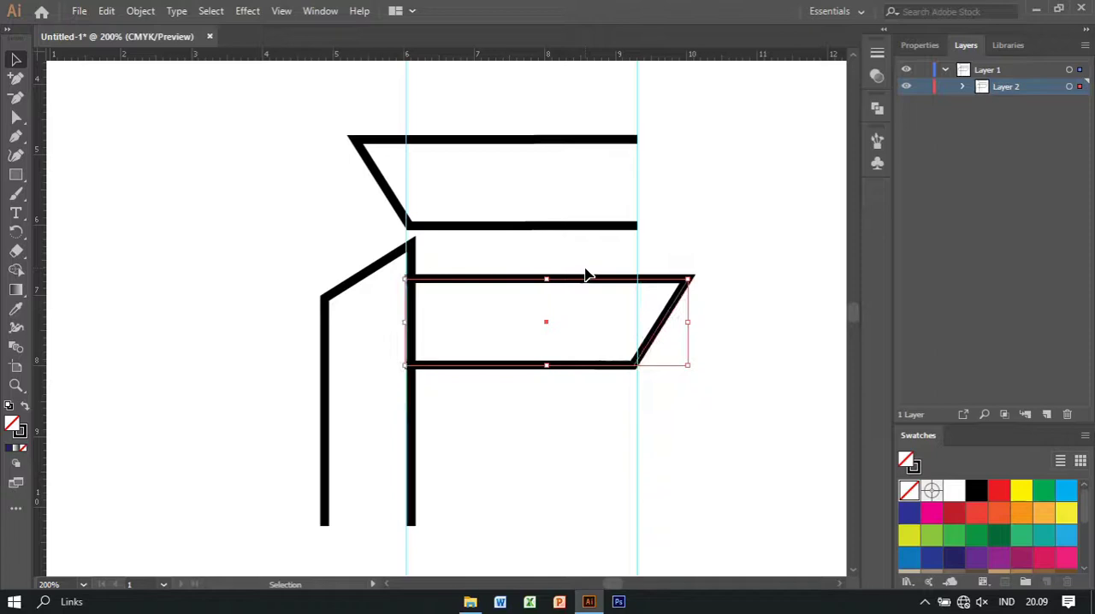
key("Left")
Lower the reflected copy a little further, keeping its lower-right corner aligned with the second guide
left_click_drag(661, 332, 669, 361)
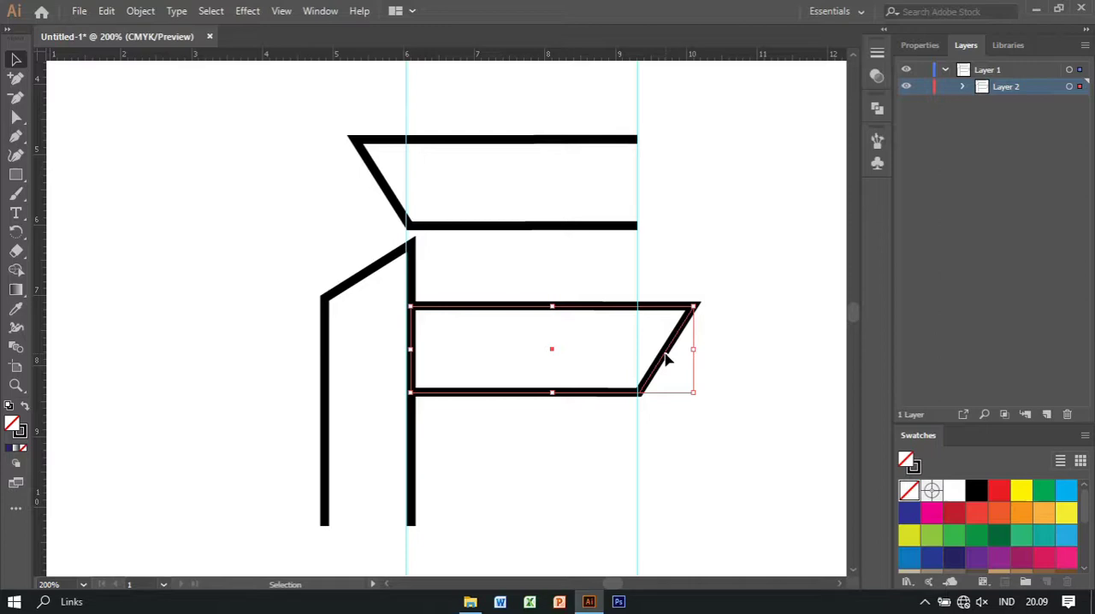
left_click(703, 249)
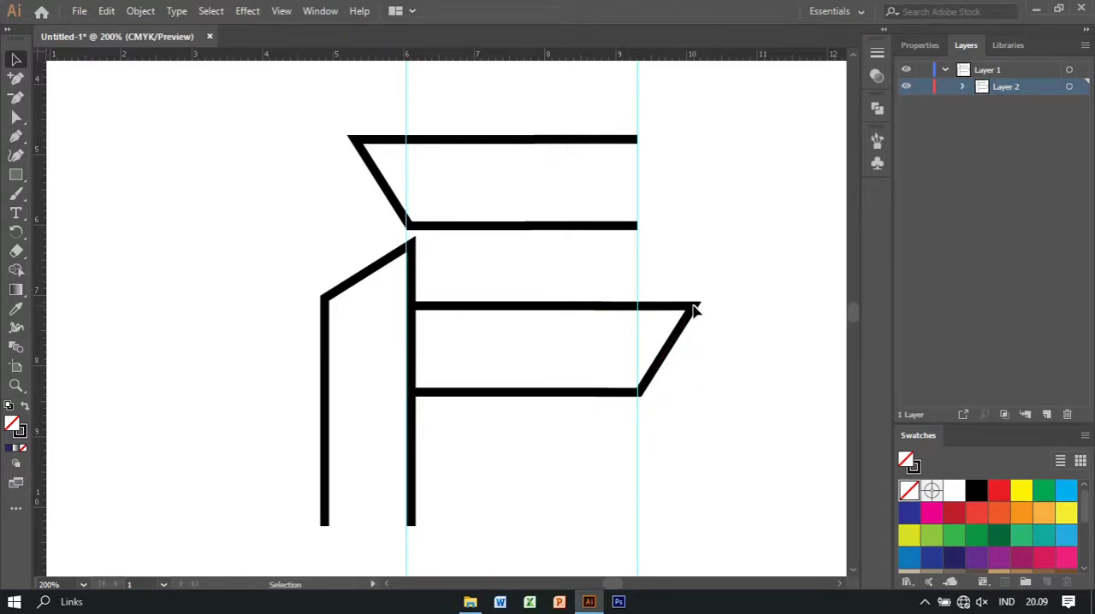
left_click_drag(694, 312, 694, 318)
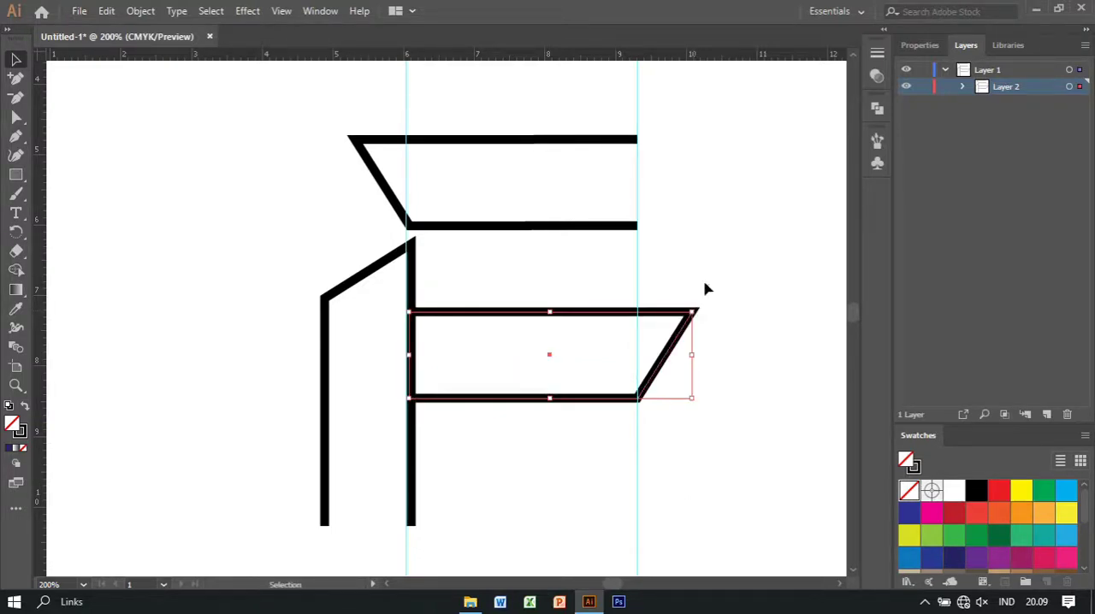
left_click(708, 283)
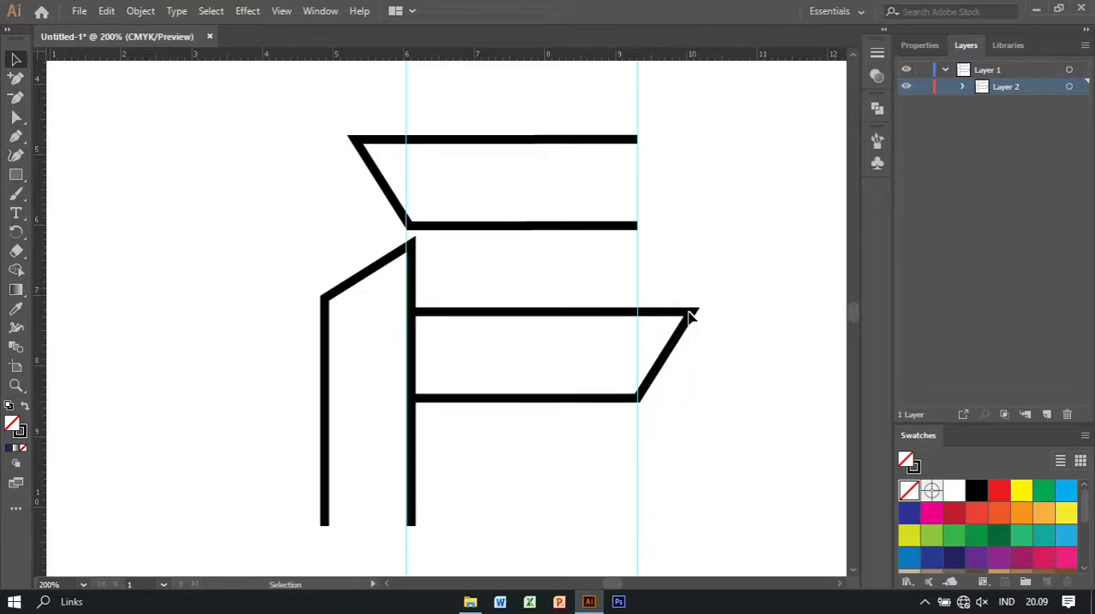
left_click_drag(688, 317, 689, 319)
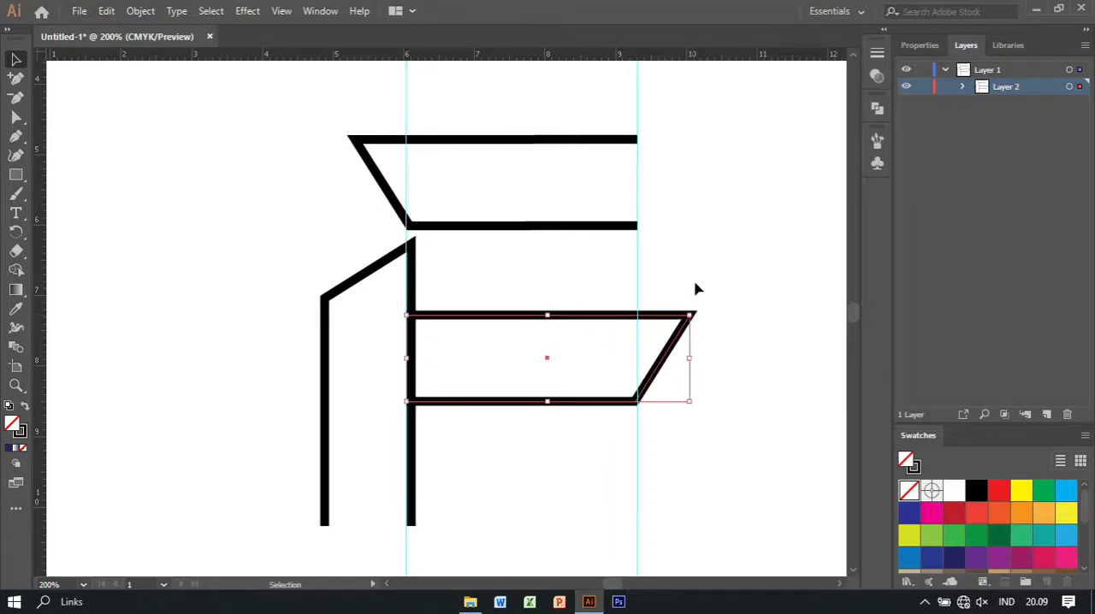
left_click(696, 270)
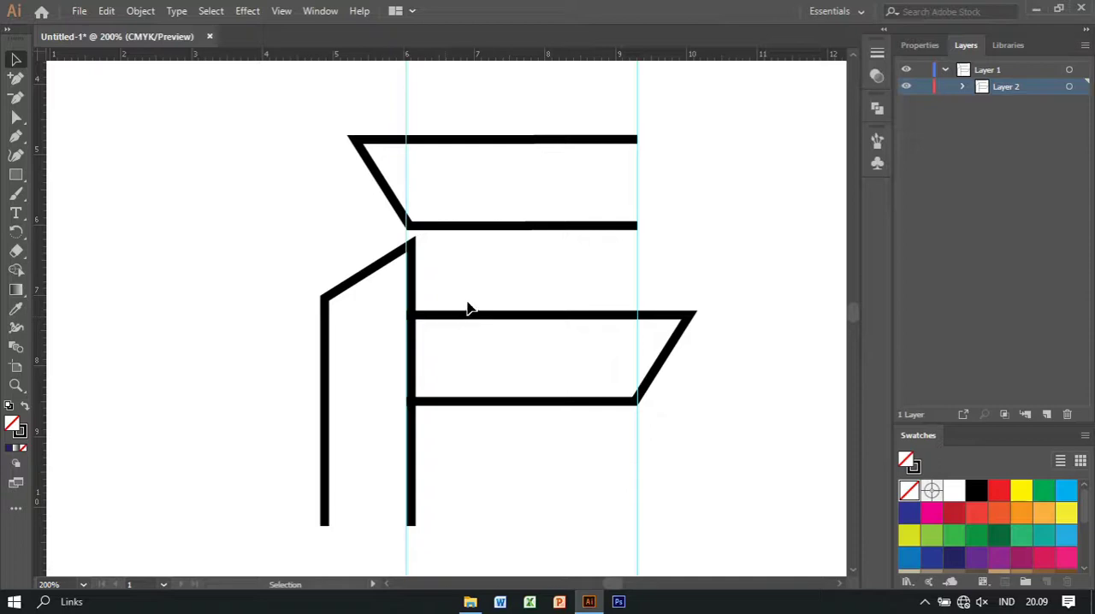
Examine up close how the reflected copy's open ends overlap the upright shape's right bar
left_click_drag(468, 302, 475, 326)
key("a")
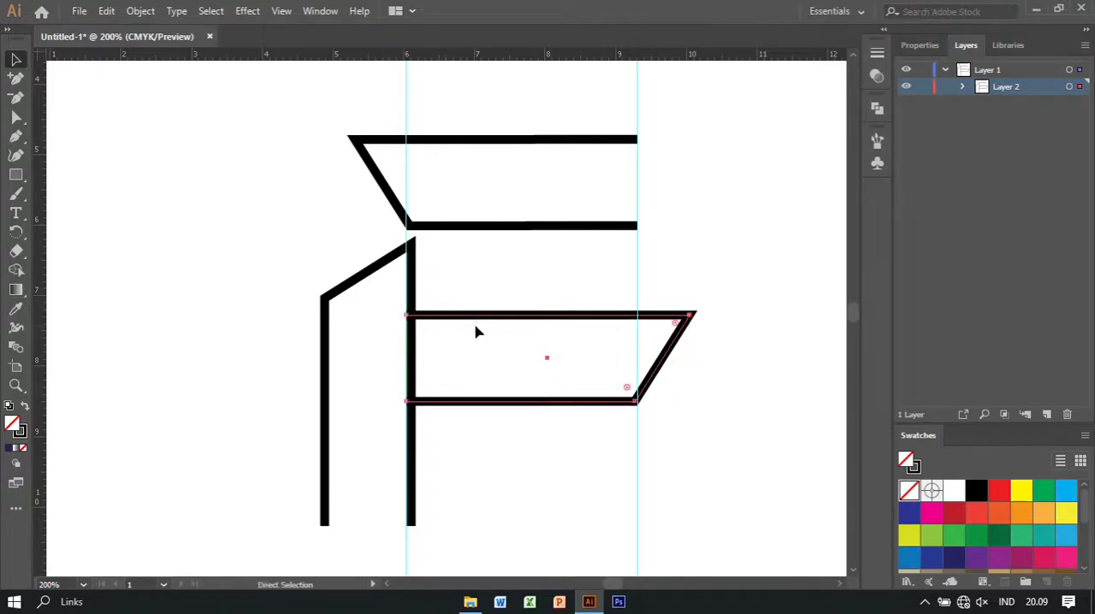
key("ctrl+equal")
key("ctrl+equal")
key("ctrl+equal")
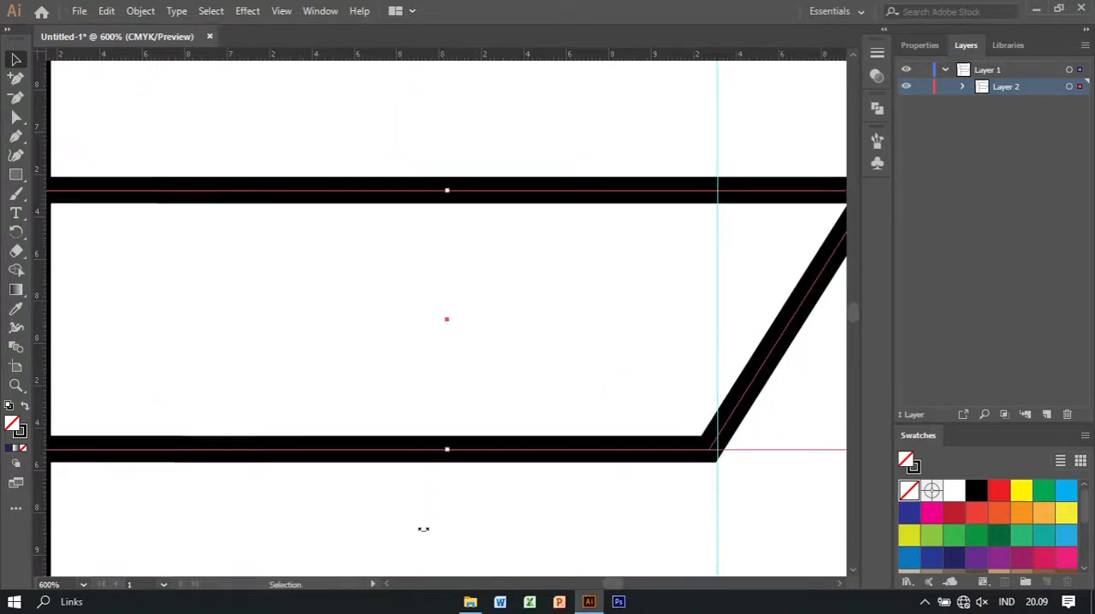
scroll(387, 587, "left", 5)
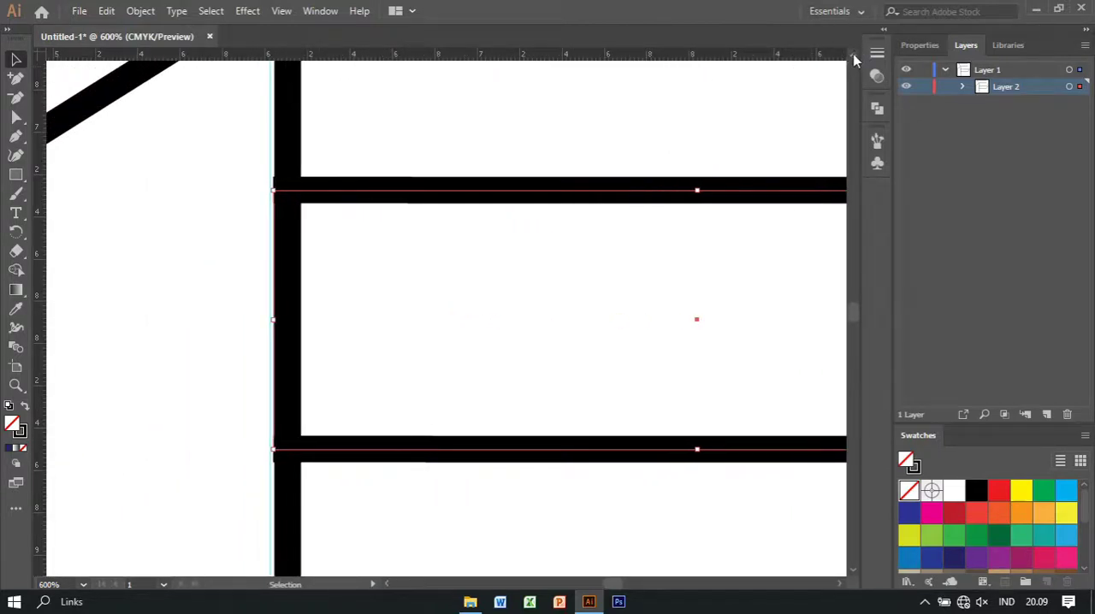
scroll(853, 56, "up", 5)
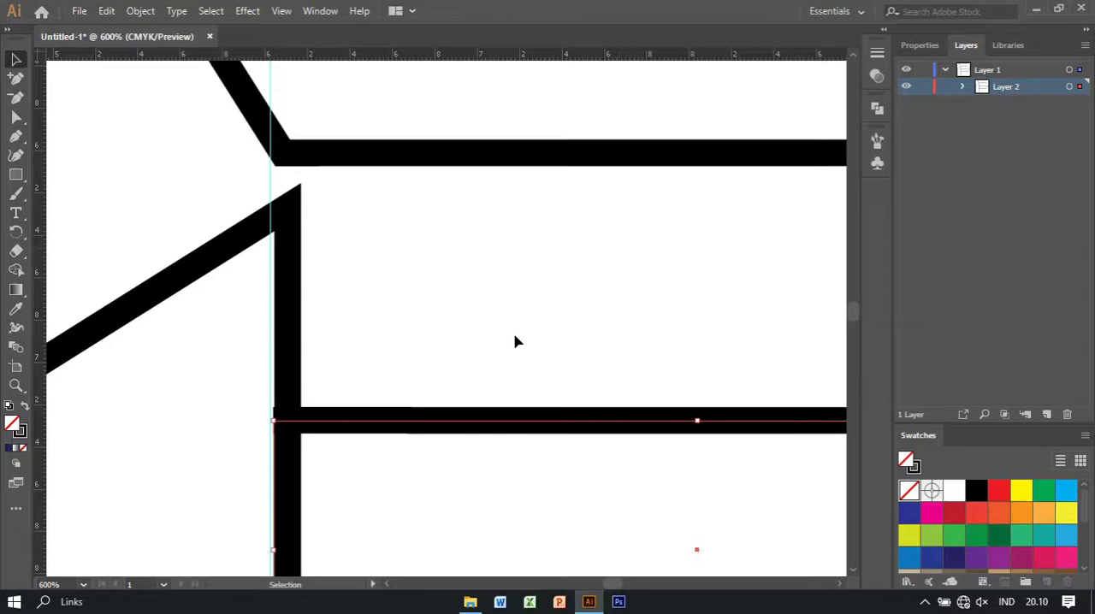
scroll(858, 579, "down", 3)
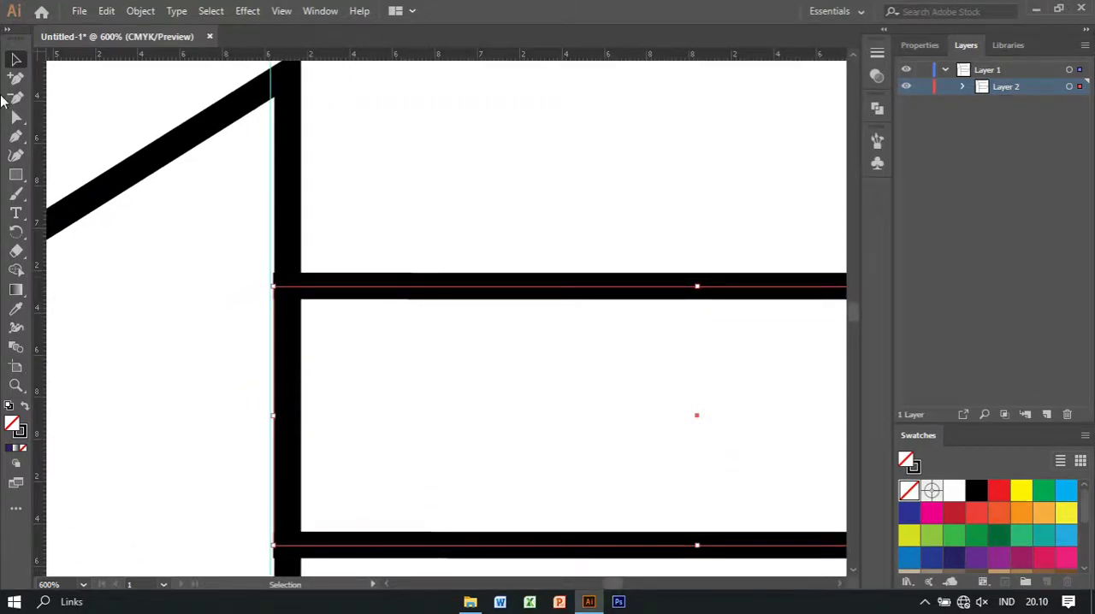
left_click(14, 116)
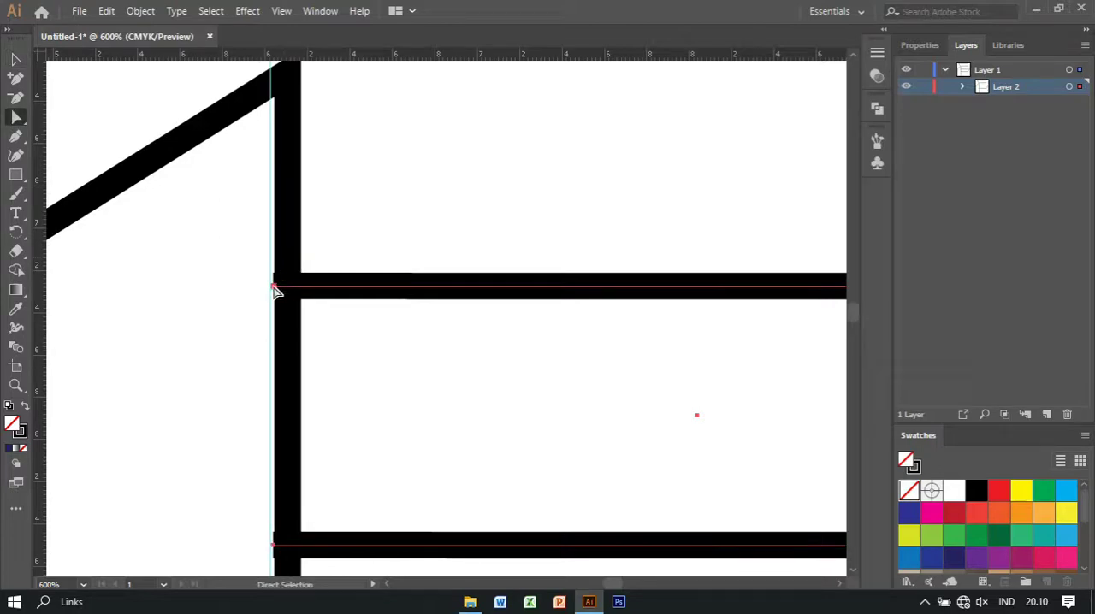
left_click_drag(275, 291, 289, 293)
left_click(324, 189)
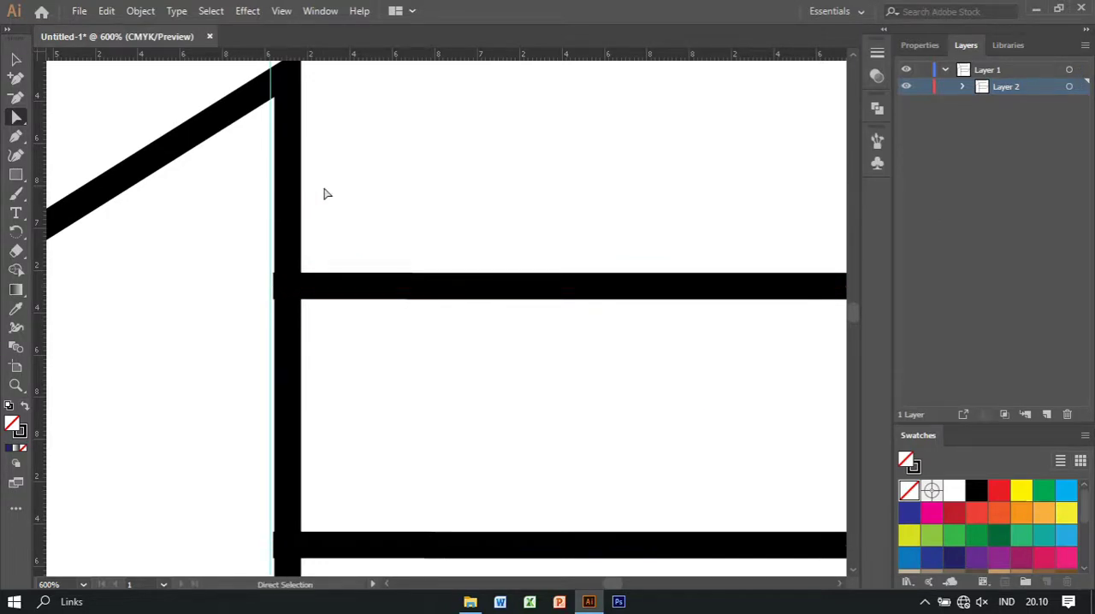
Place a vertical guide just right of the upright shape's right bar and add anchor points where it crosses the reflected copy's two lines
left_click_drag(261, 338, 341, 374)
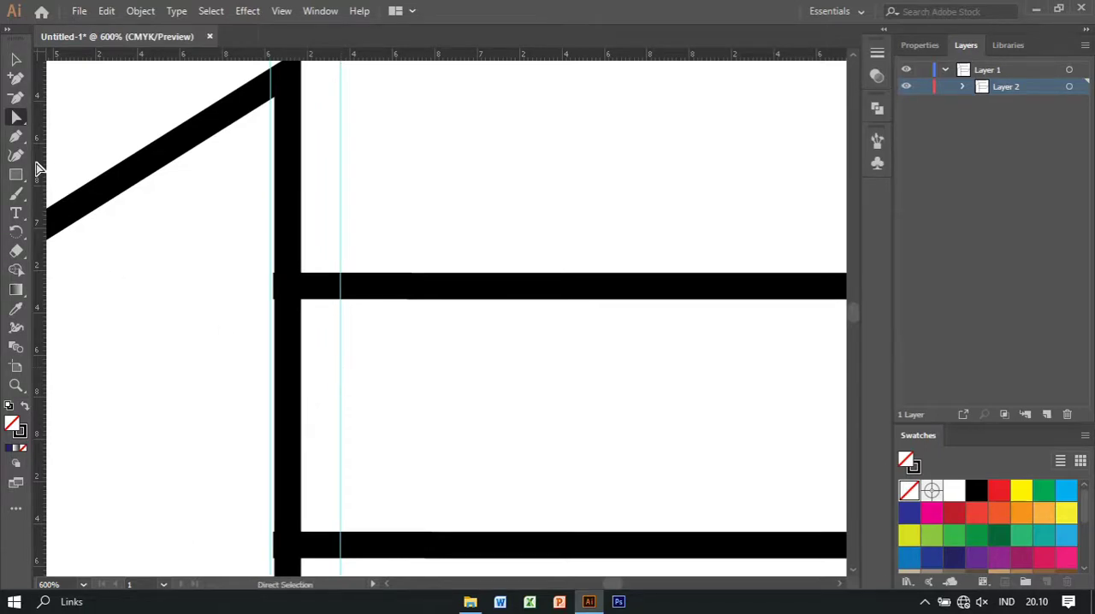
left_click(18, 137)
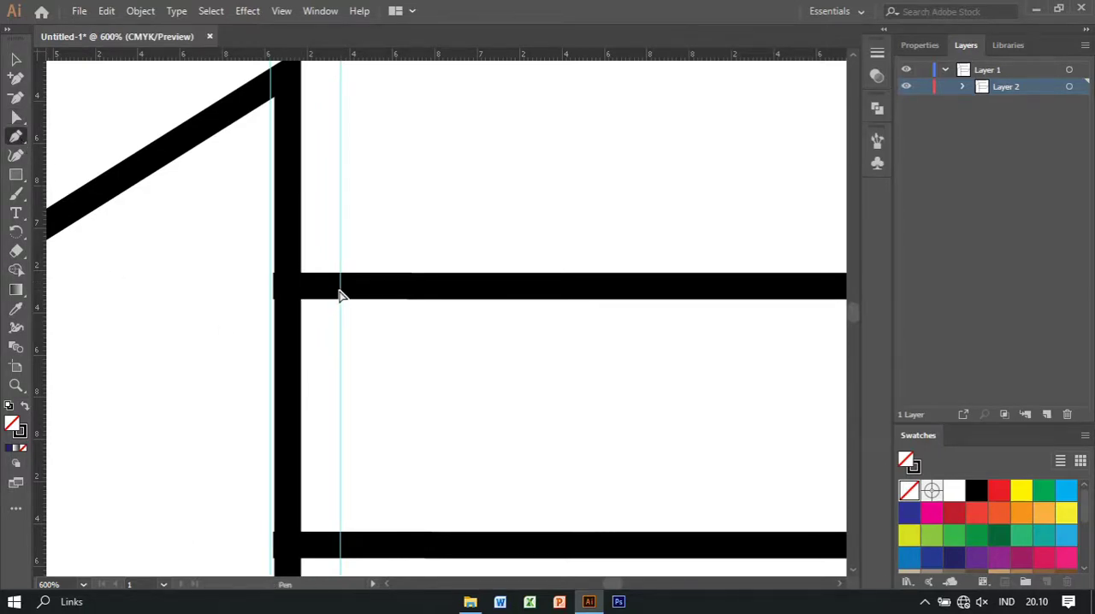
left_click(16, 59)
left_click_drag(454, 256, 505, 321)
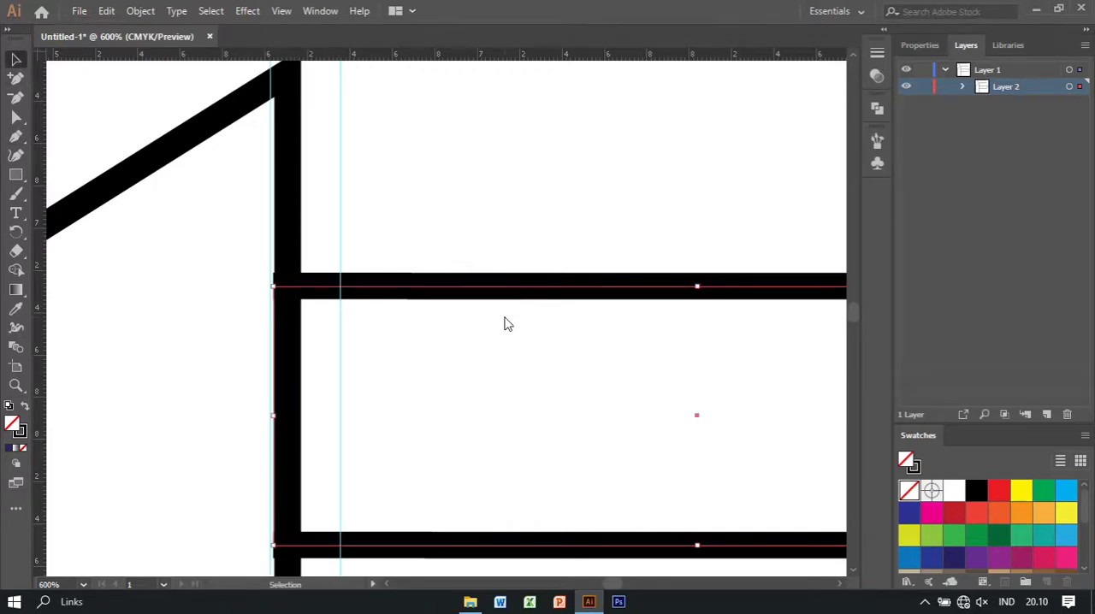
left_click(18, 138)
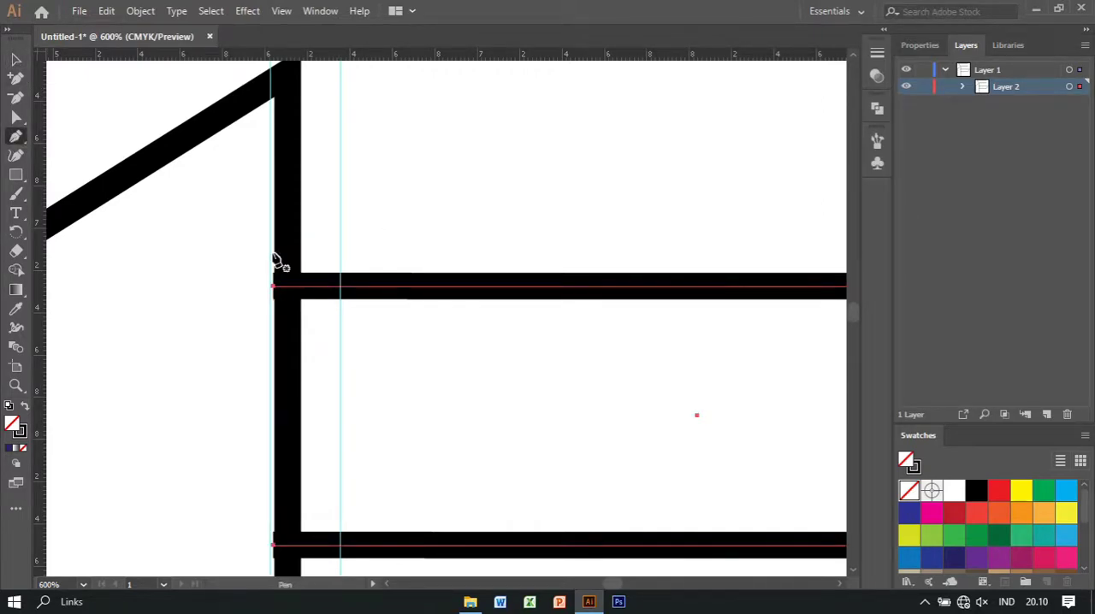
left_click(340, 286)
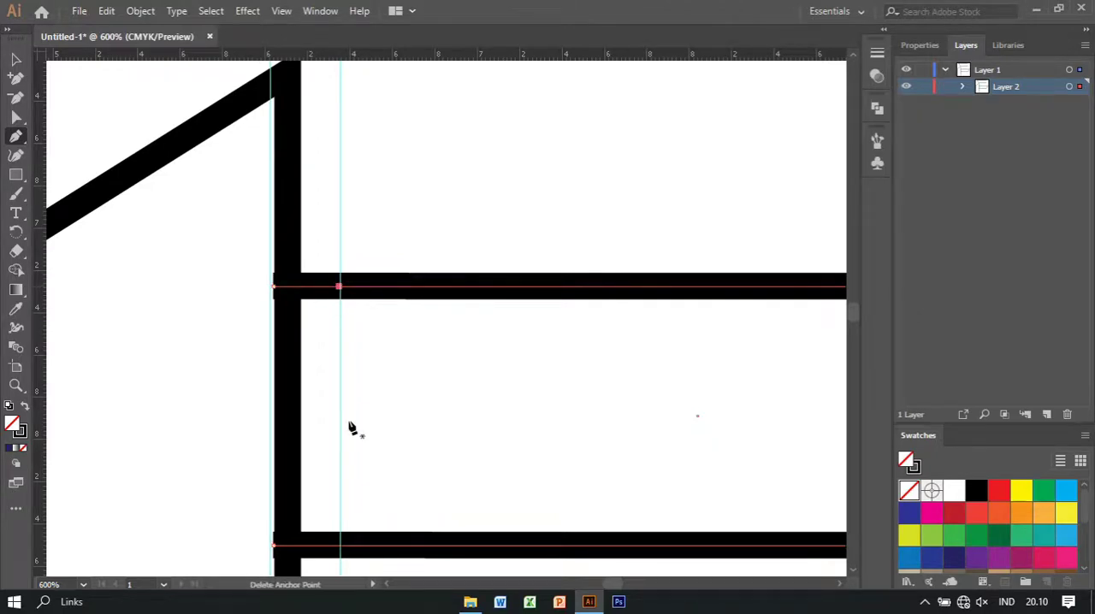
left_click(340, 545)
left_click(405, 446)
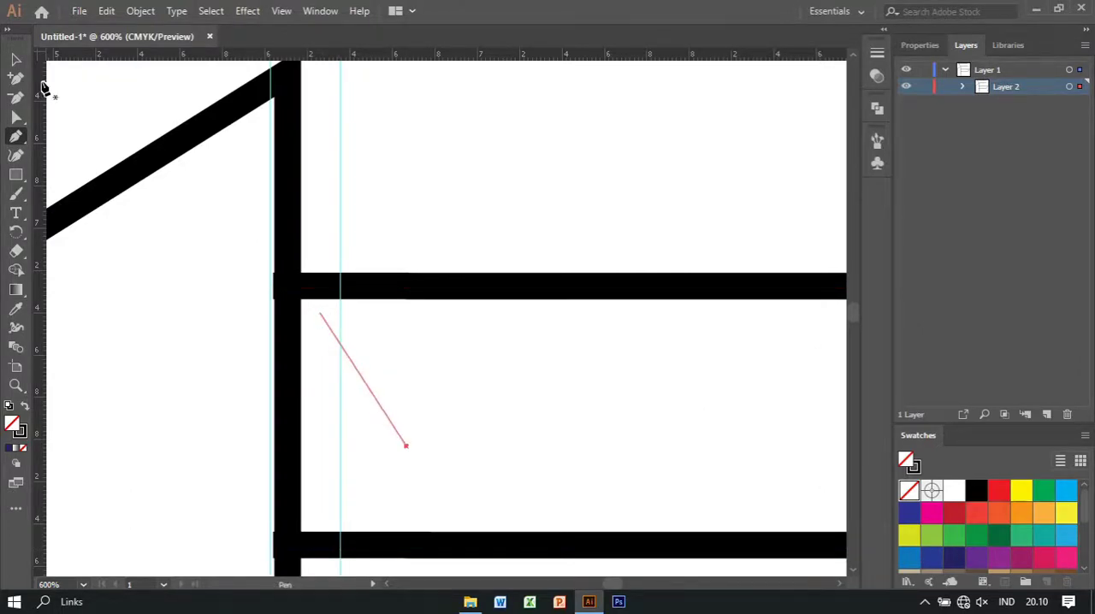
Delete the left end anchors of the reflected copy's two lines so both lines start at the new guide
left_click(17, 60)
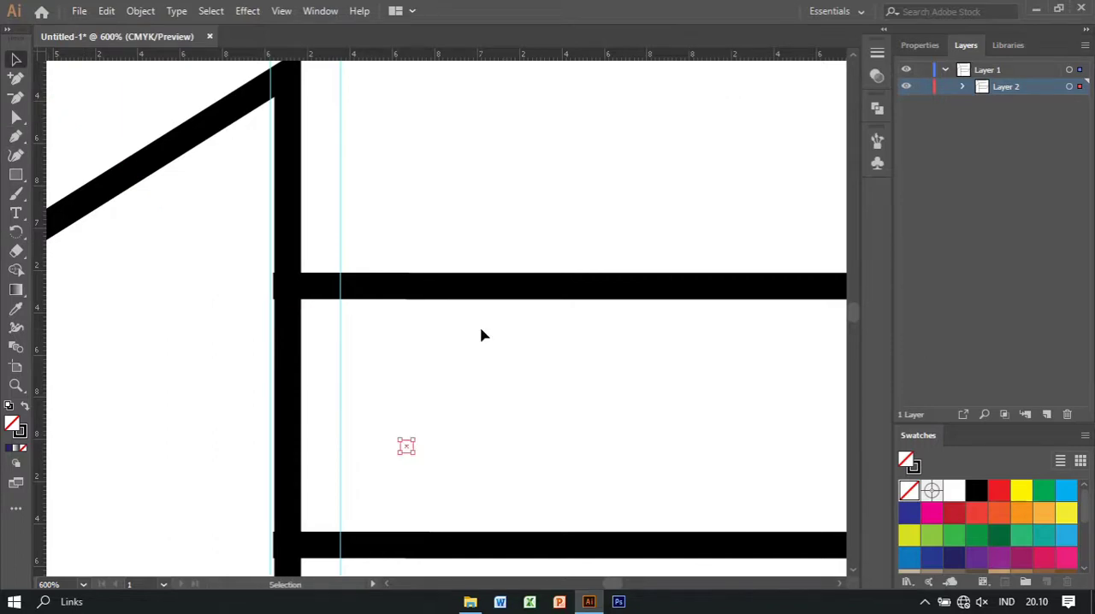
left_click_drag(435, 215, 511, 403)
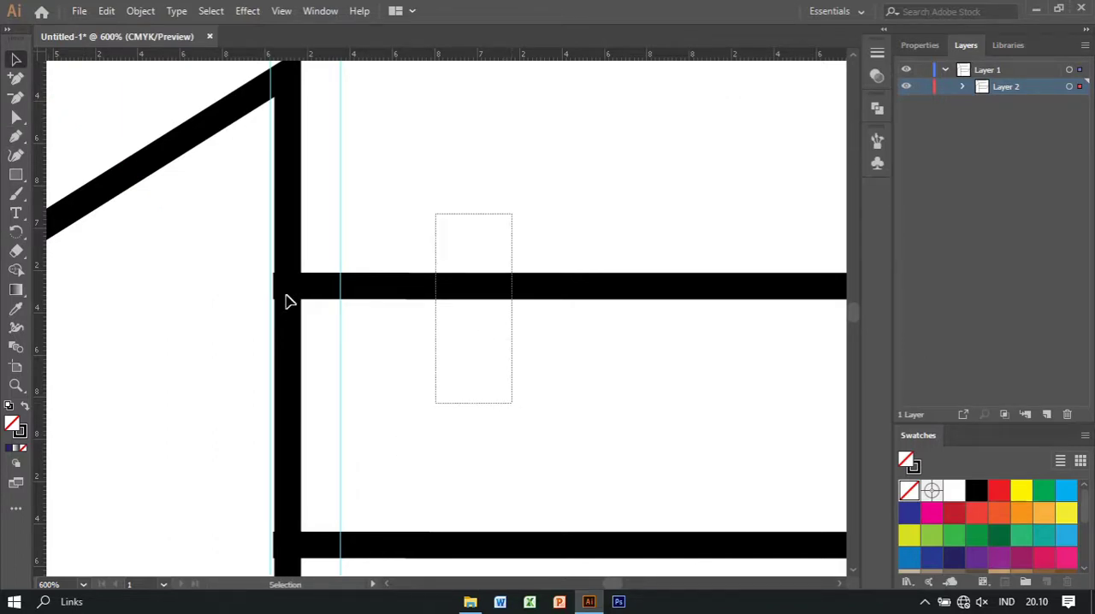
left_click(288, 302)
left_click(18, 117)
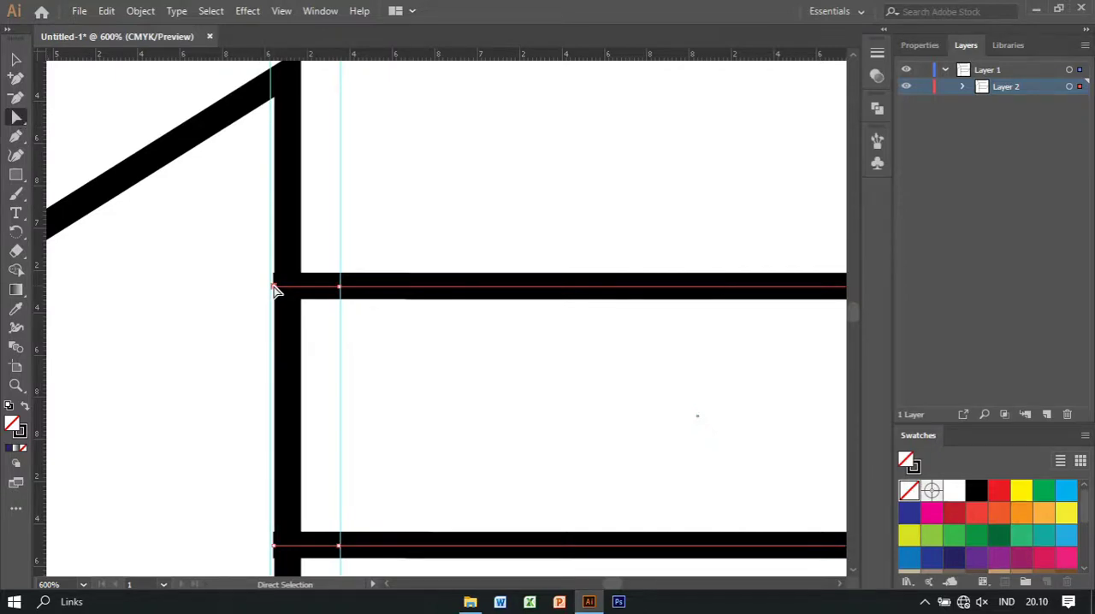
left_click(274, 287)
key("Delete")
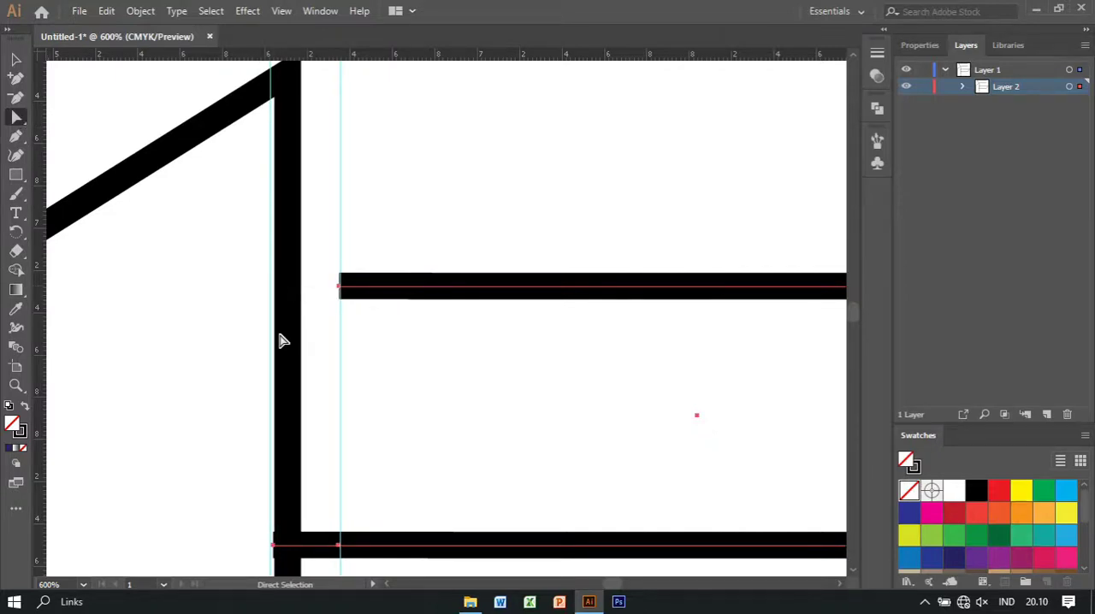
left_click(276, 548)
key("Delete")
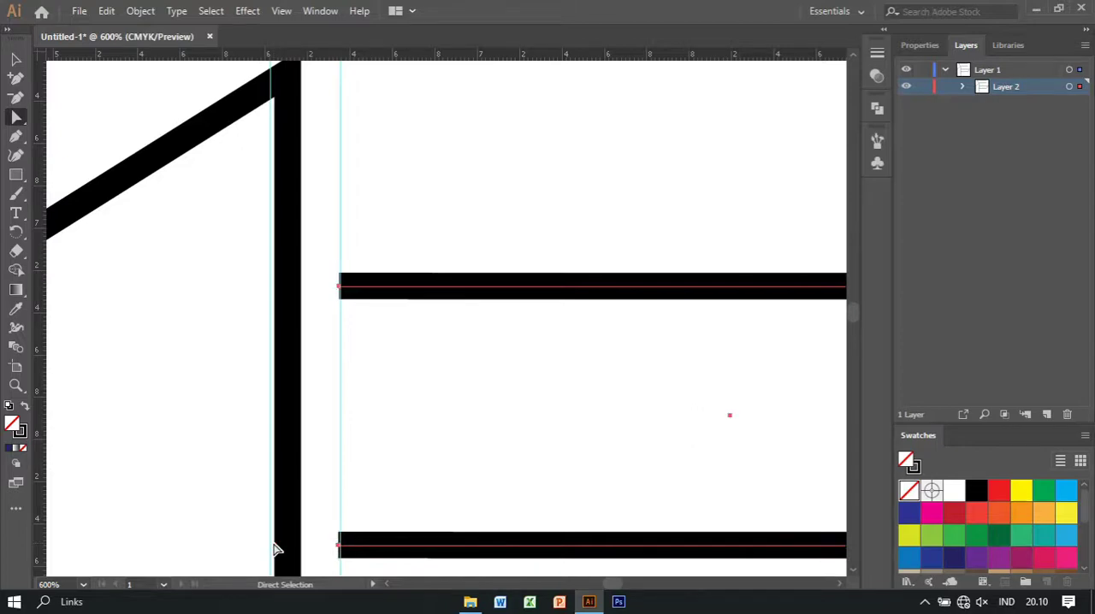
Return to a view of the whole logo and hide the guides
left_click(16, 59)
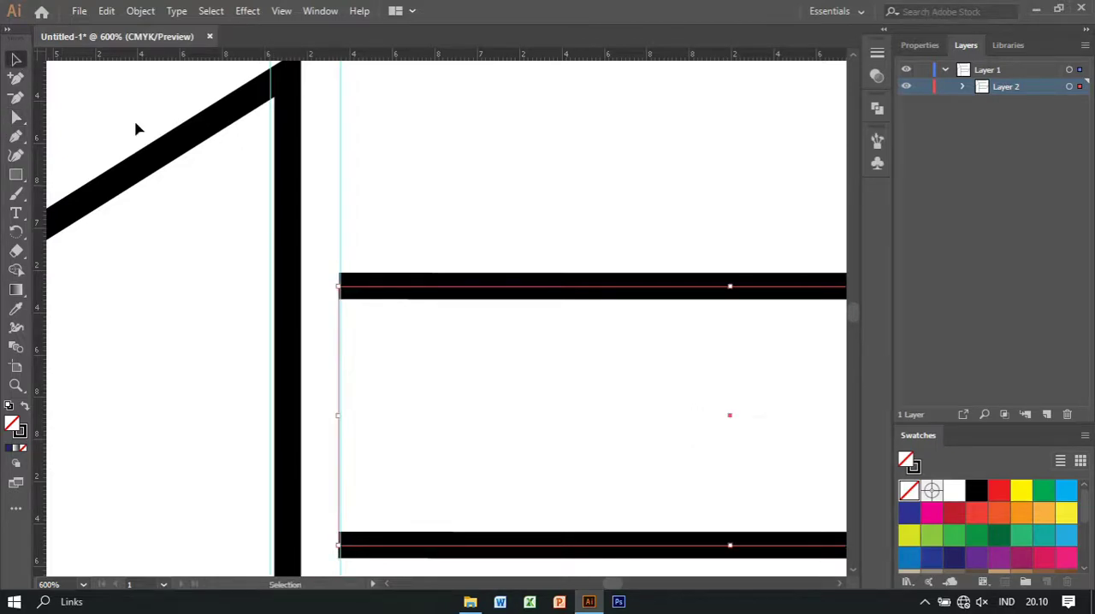
key("ctrl+minus")
key("ctrl+minus")
key("ctrl+minus")
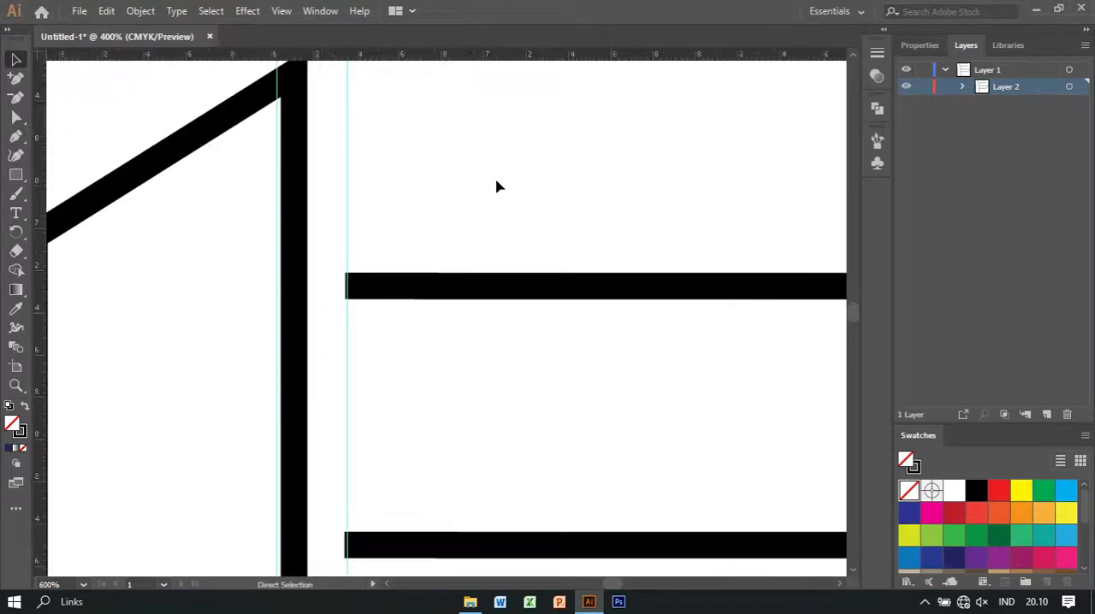
key("ctrl+minus")
key("ctrl+plus")
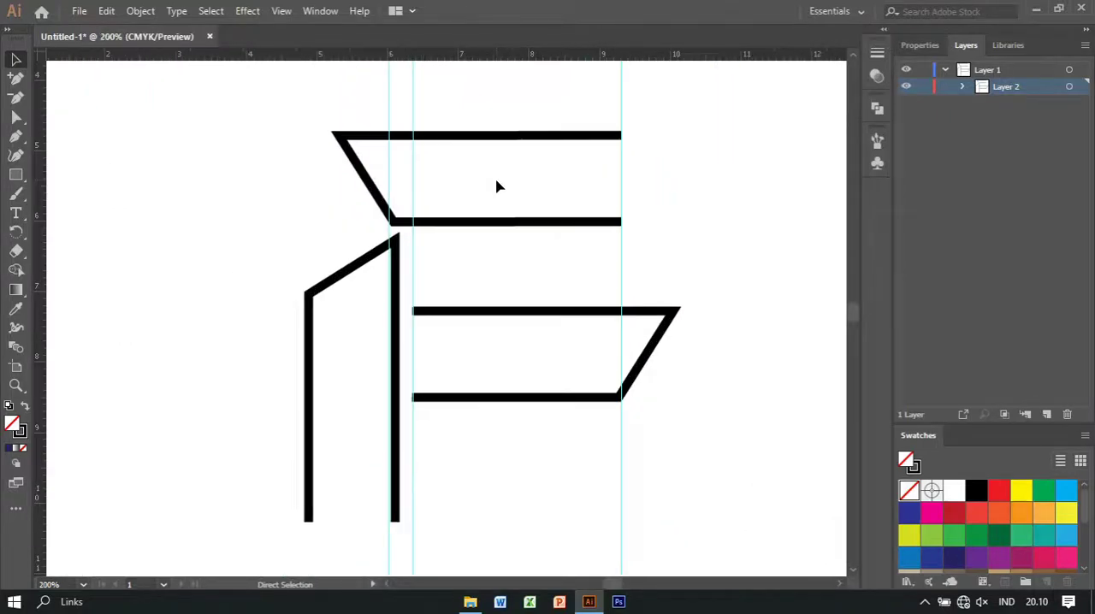
right_click(623, 271)
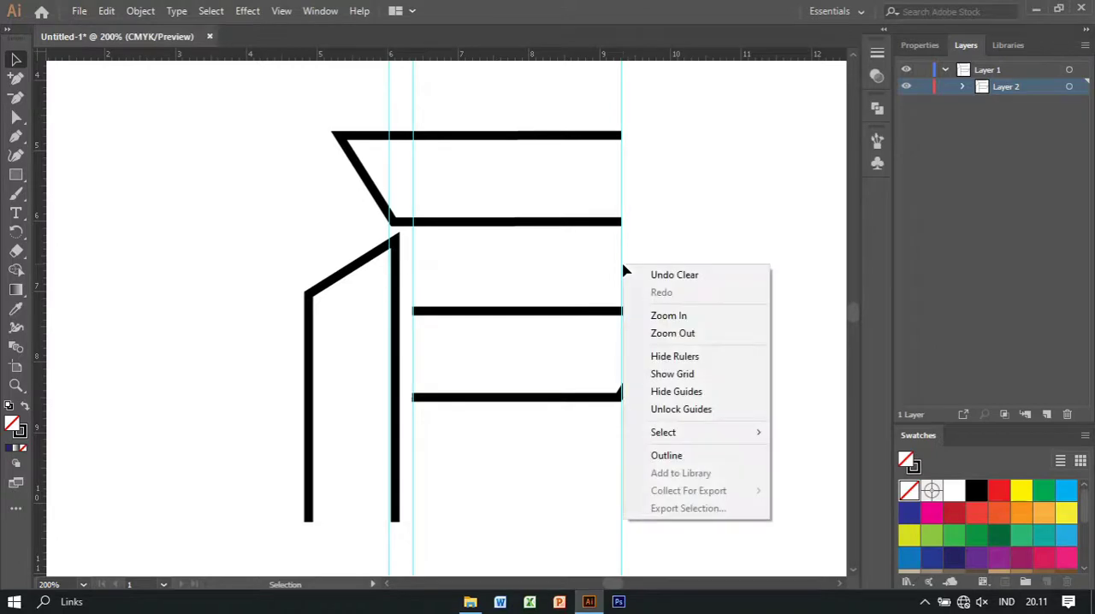
left_click(676, 397)
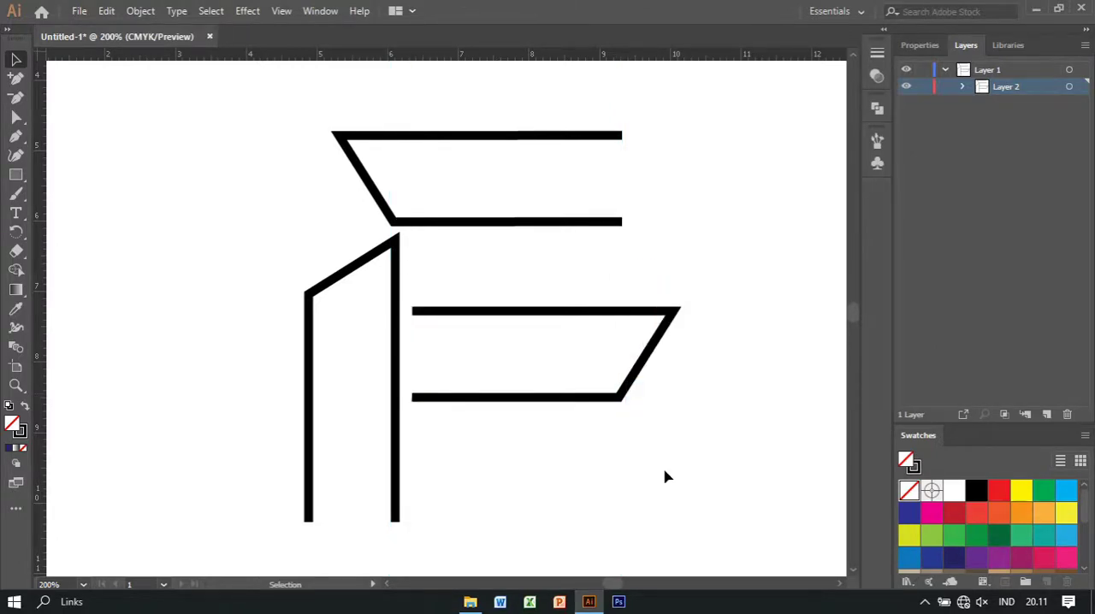
Nudge the upper horizontal shape slightly upward to widen the gap above the upright shape
left_click_drag(571, 180, 637, 256)
key("Up")
key("Up")
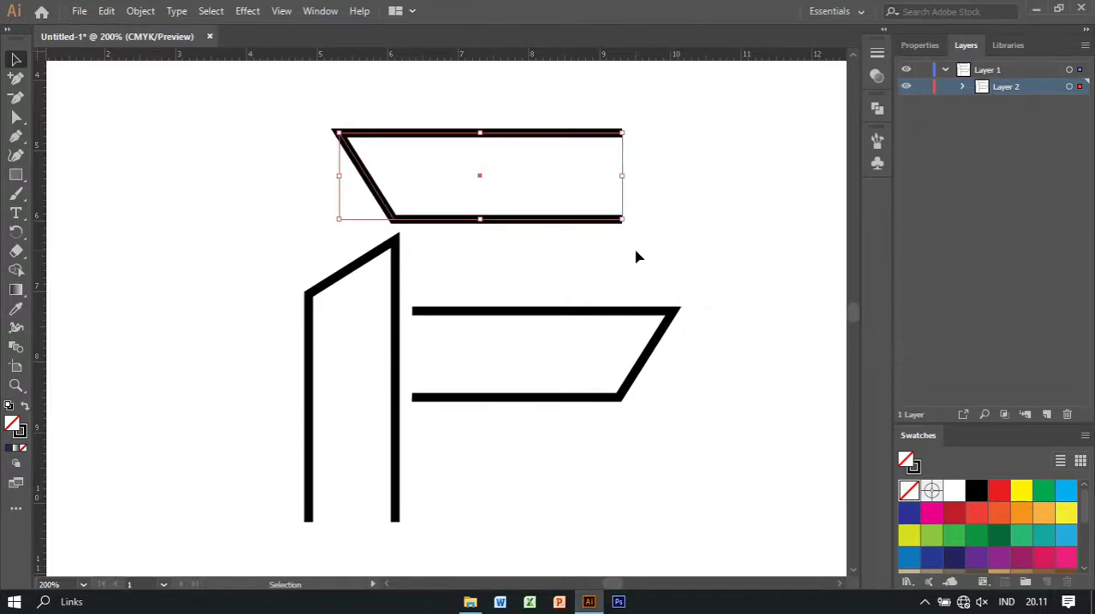
left_click(724, 249)
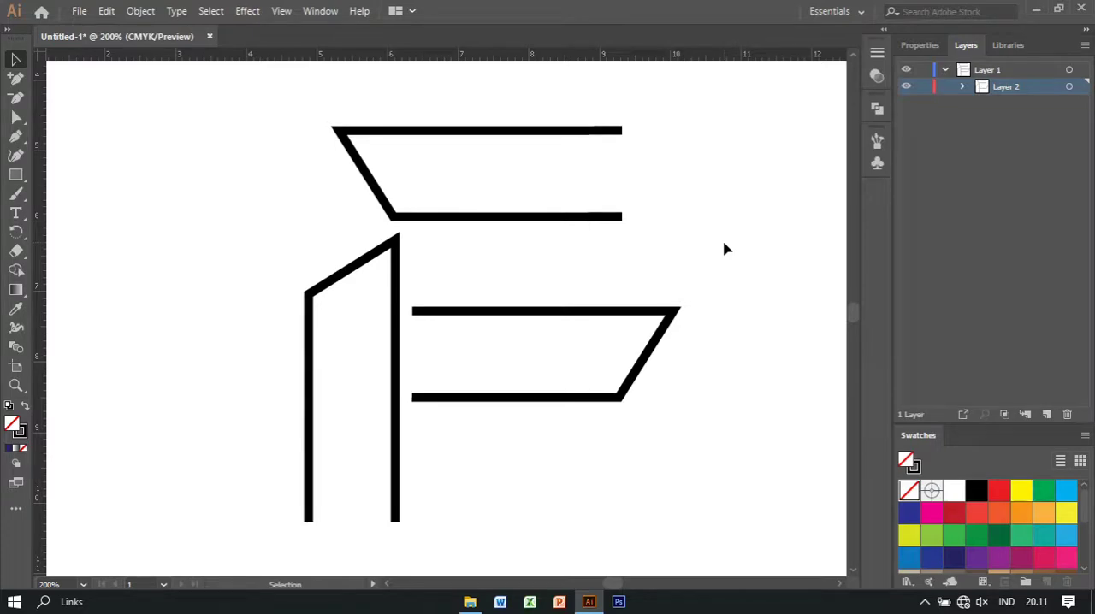
Select all three shapes of the logo and group them
key("a")
key("ctrl+minus")
key("ctrl+minus")
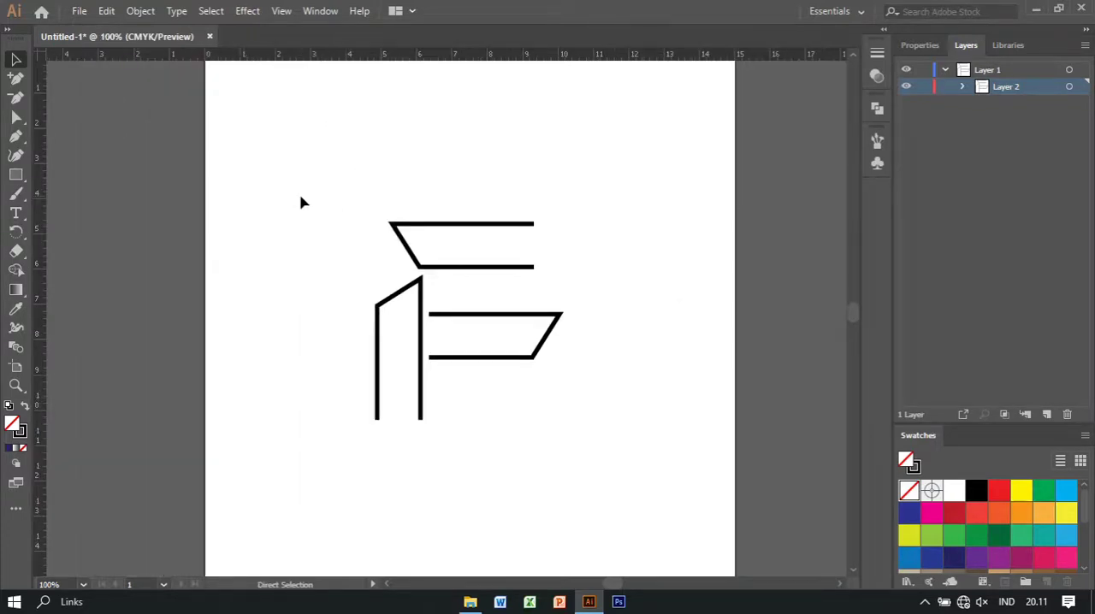
key("v")
left_click_drag(319, 178, 617, 483)
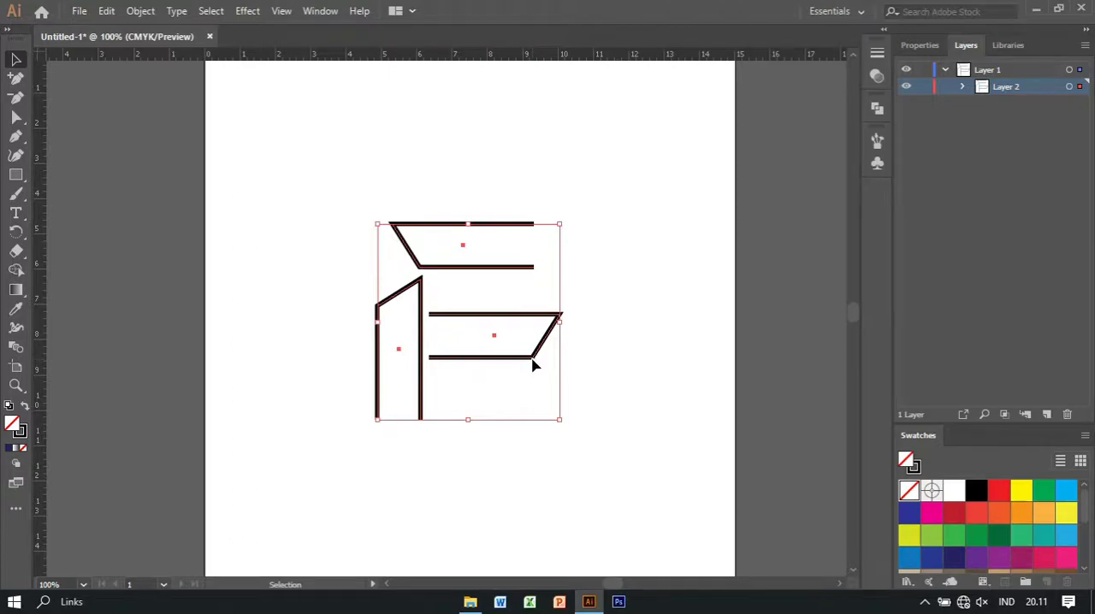
left_click(103, 12)
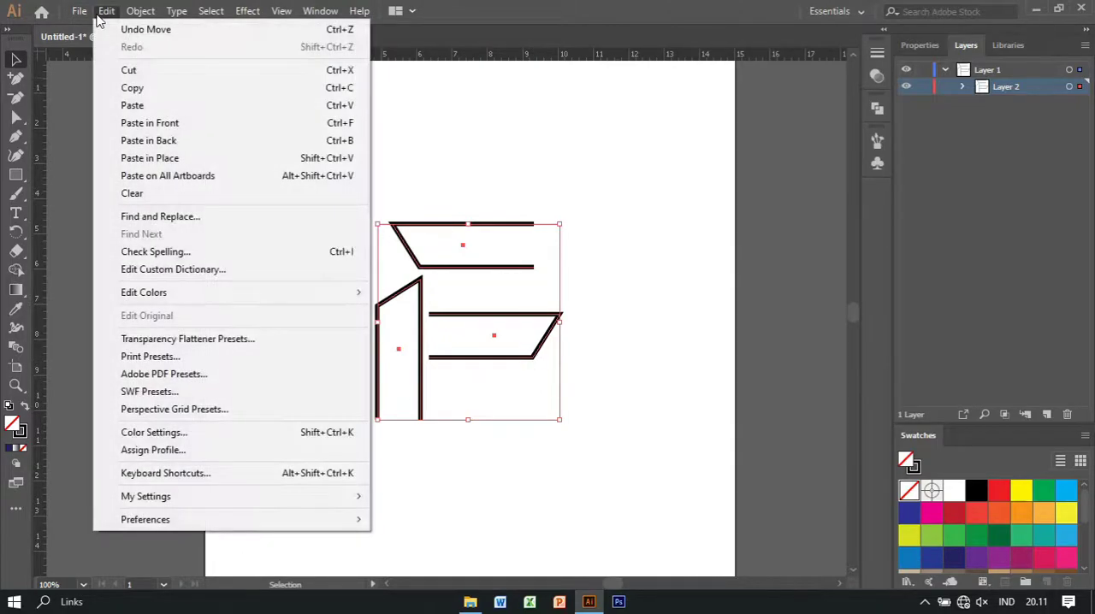
mouse_move(142, 10)
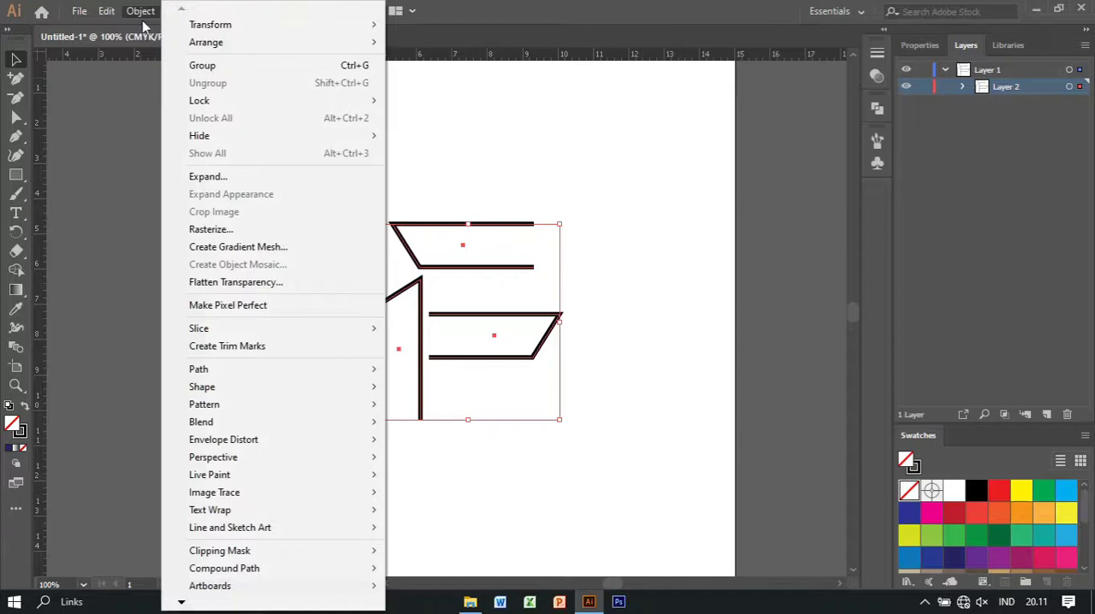
left_click(253, 72)
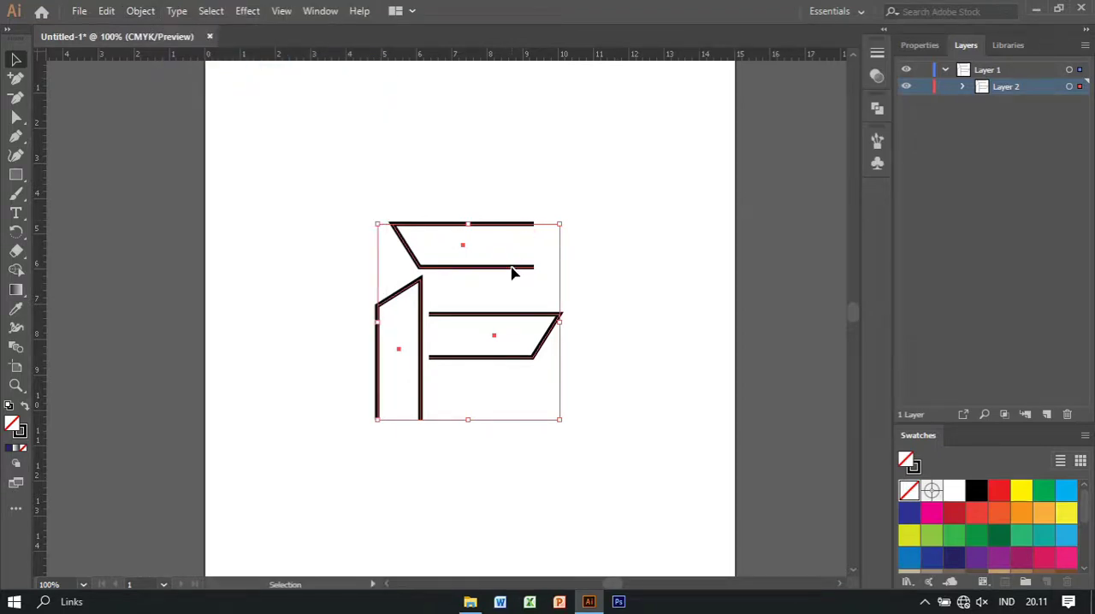
Move the logo up on the artboard and scale it down proportionally about its centre
left_click_drag(512, 272, 516, 205)
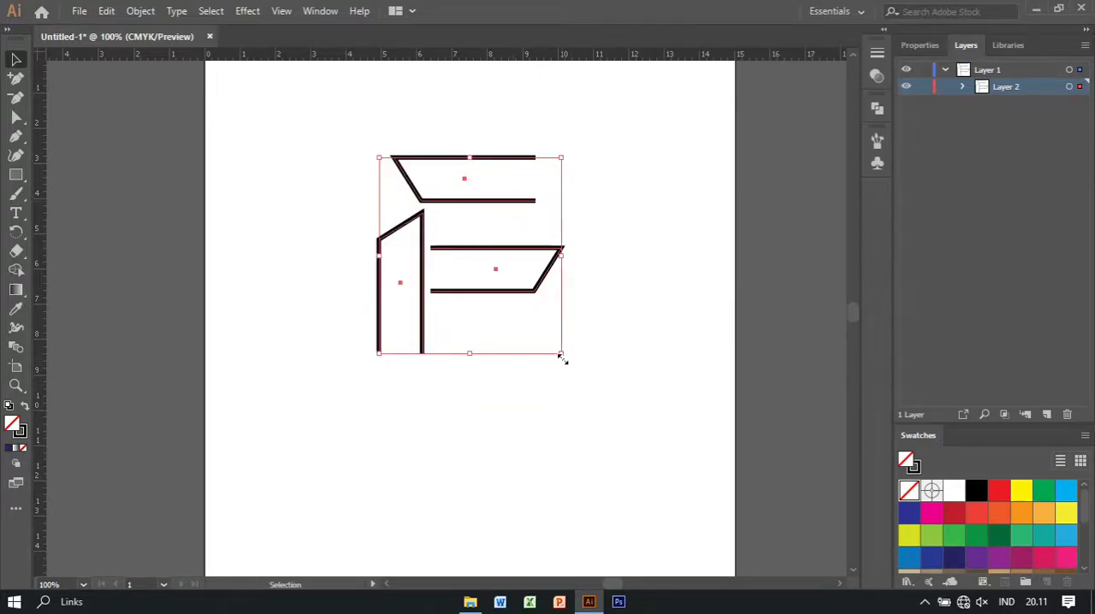
left_click_drag(562, 358, 543, 344)
left_click(517, 381)
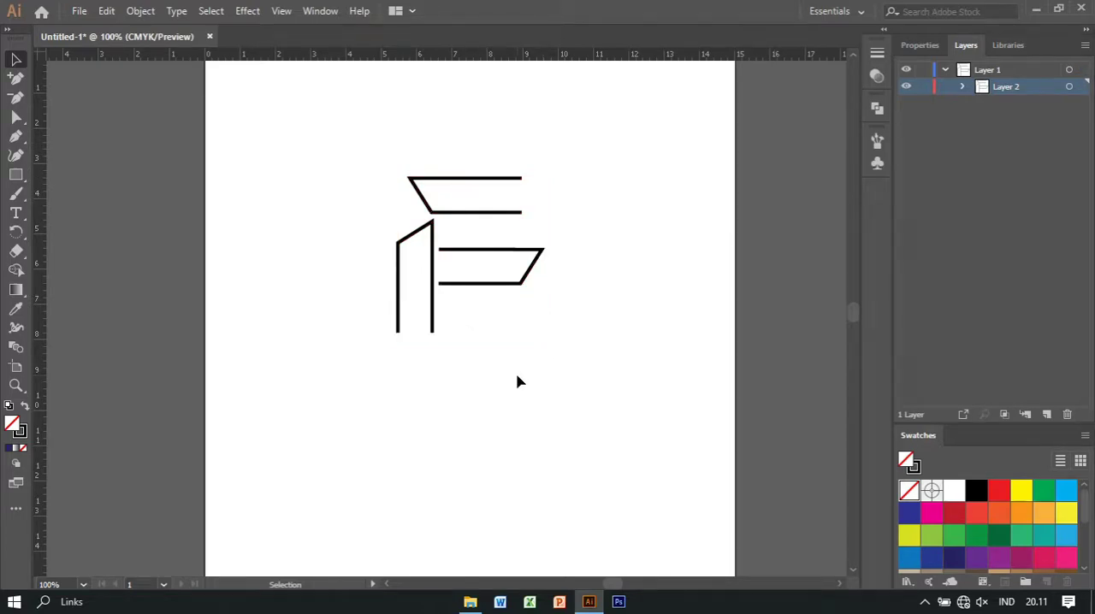
Apply the default white-to-black linear gradient to the strokes of the whole logo
left_click_drag(566, 169, 428, 295)
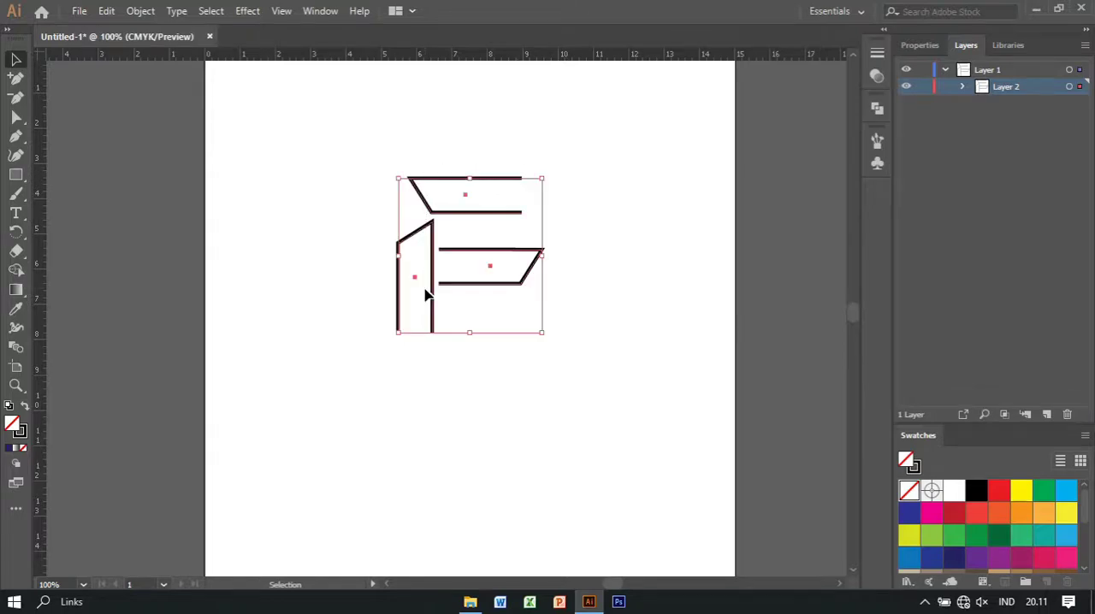
left_click(22, 435)
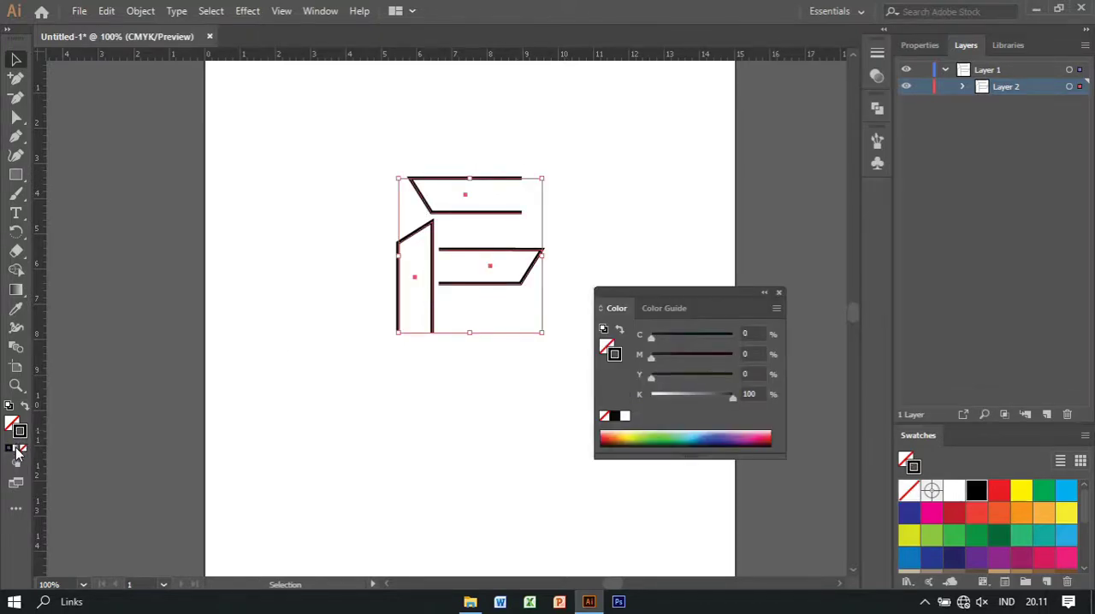
left_click(779, 293)
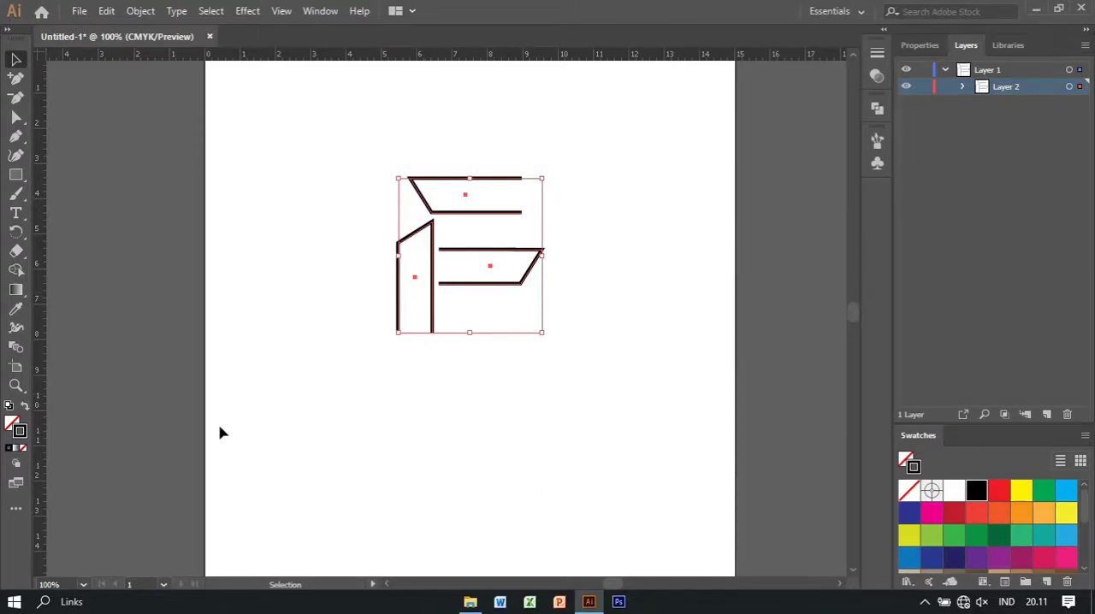
left_click(15, 450)
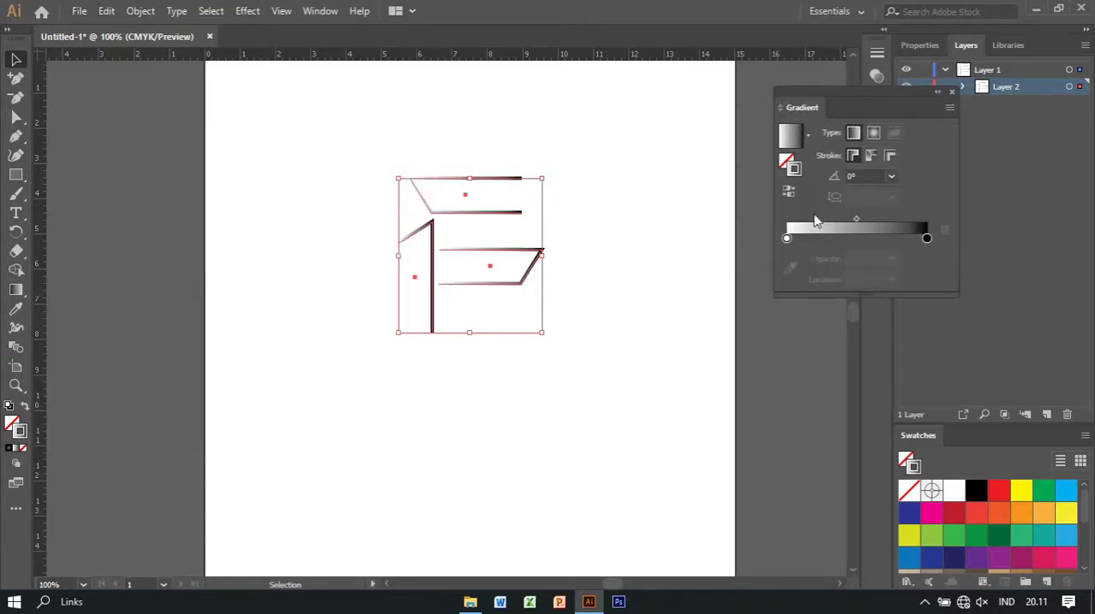
Add three evenly spaced colour stops between the white and black ends of the stroke gradient
left_click_drag(856, 219, 834, 220)
left_click(817, 240)
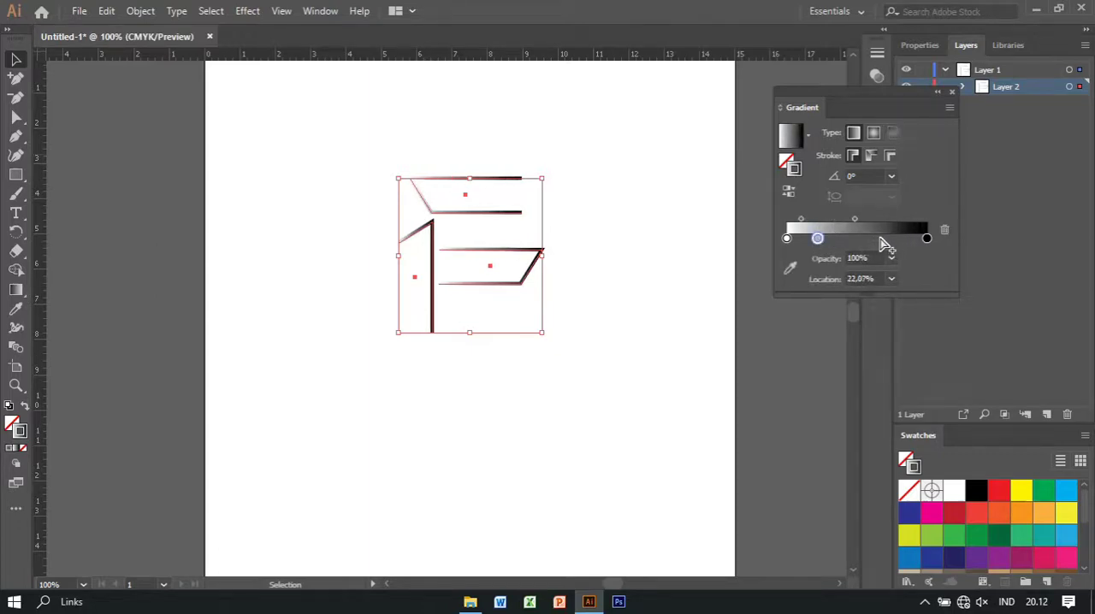
left_click(884, 241)
left_click(853, 239)
Colour the gradient's black end stop dark orange with C 17, M 72, Y 95 and K 13
left_click(927, 241)
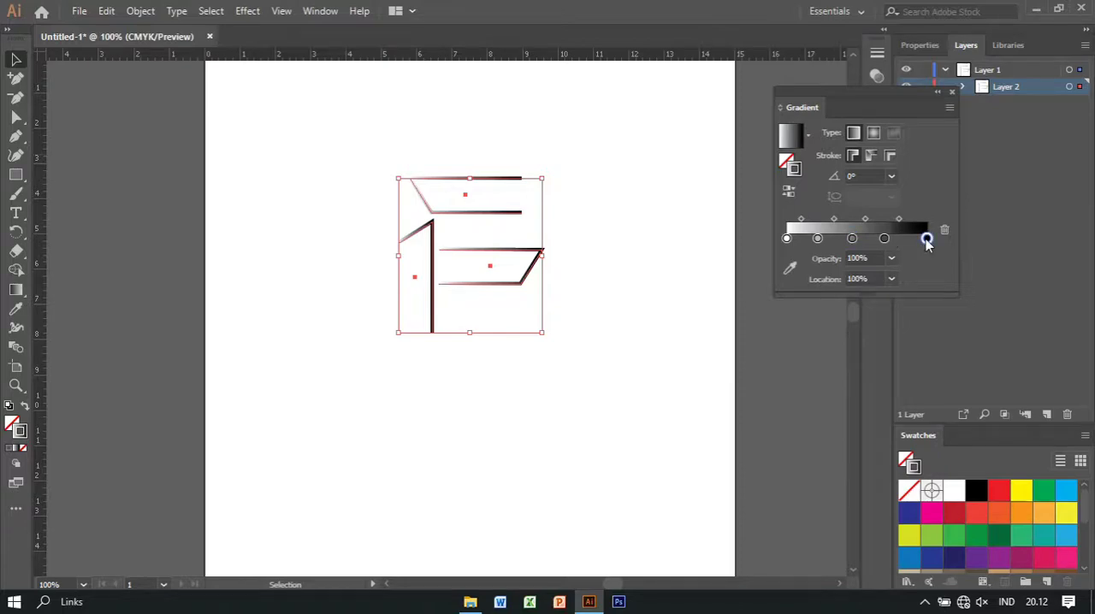
double_click(927, 239)
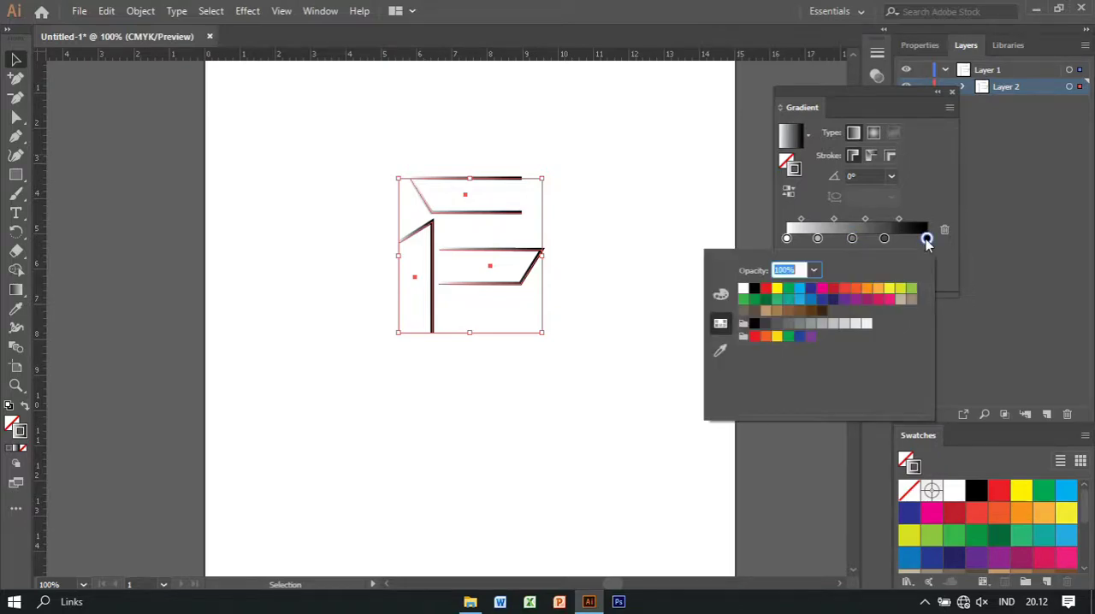
left_click(844, 290)
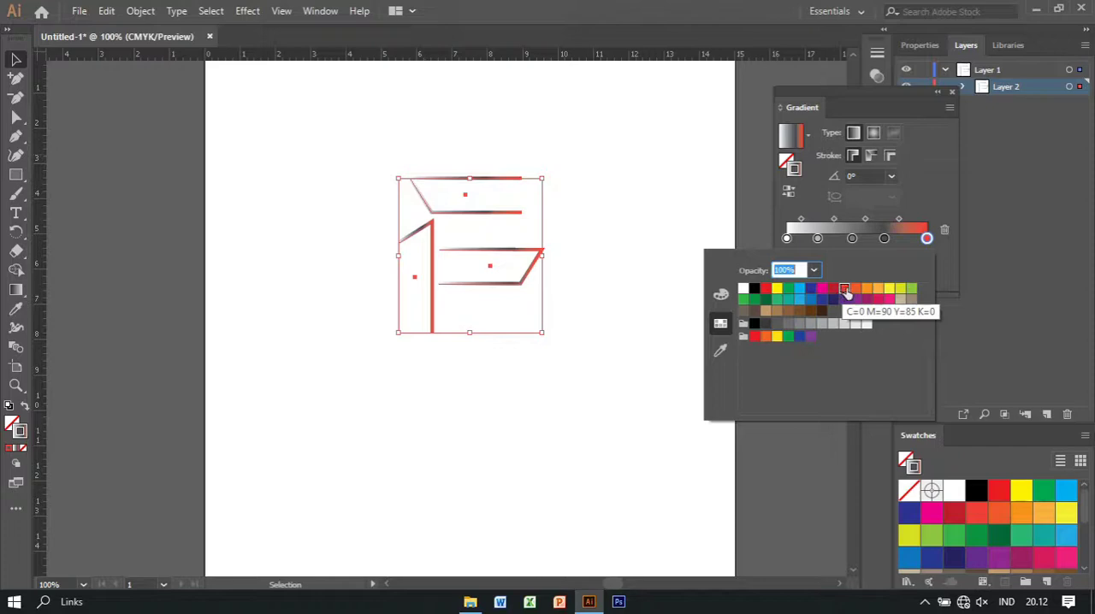
left_click(855, 290)
left_click(721, 295)
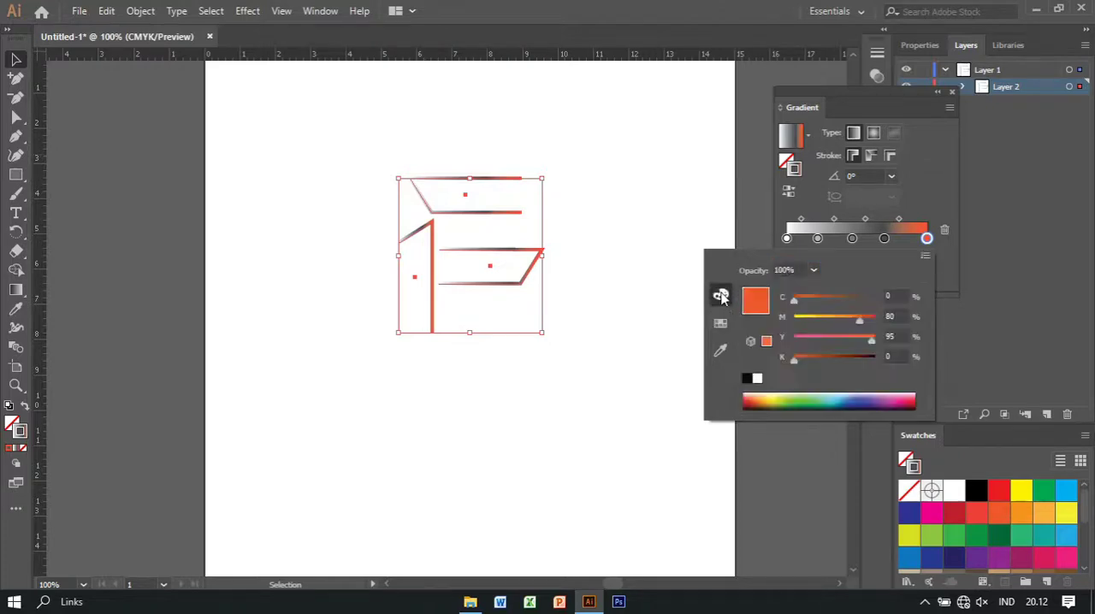
left_click_drag(796, 360, 807, 361)
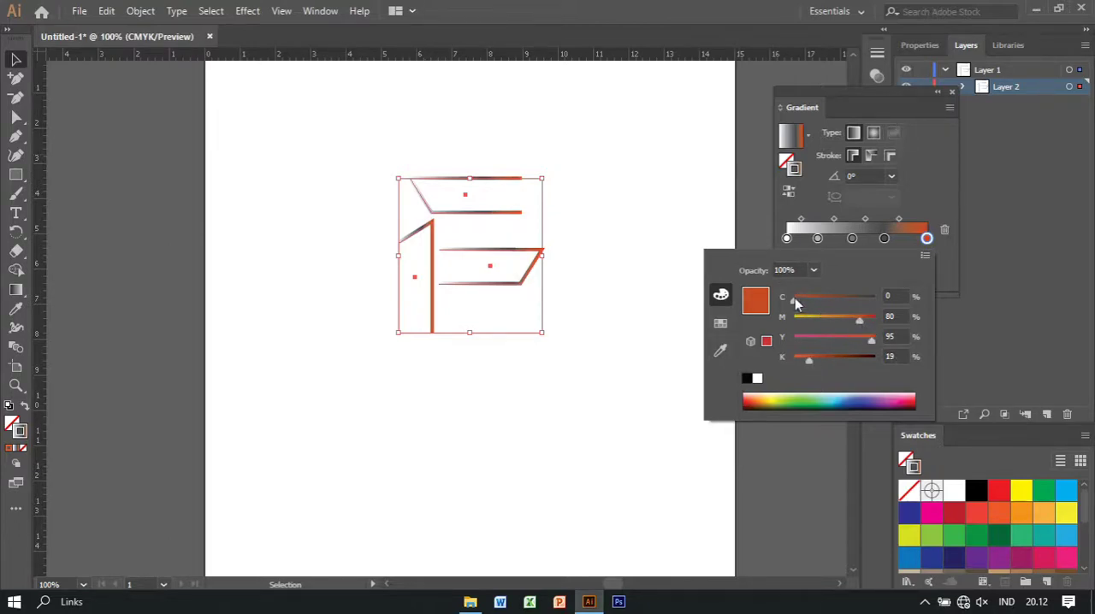
left_click_drag(794, 300, 806, 305)
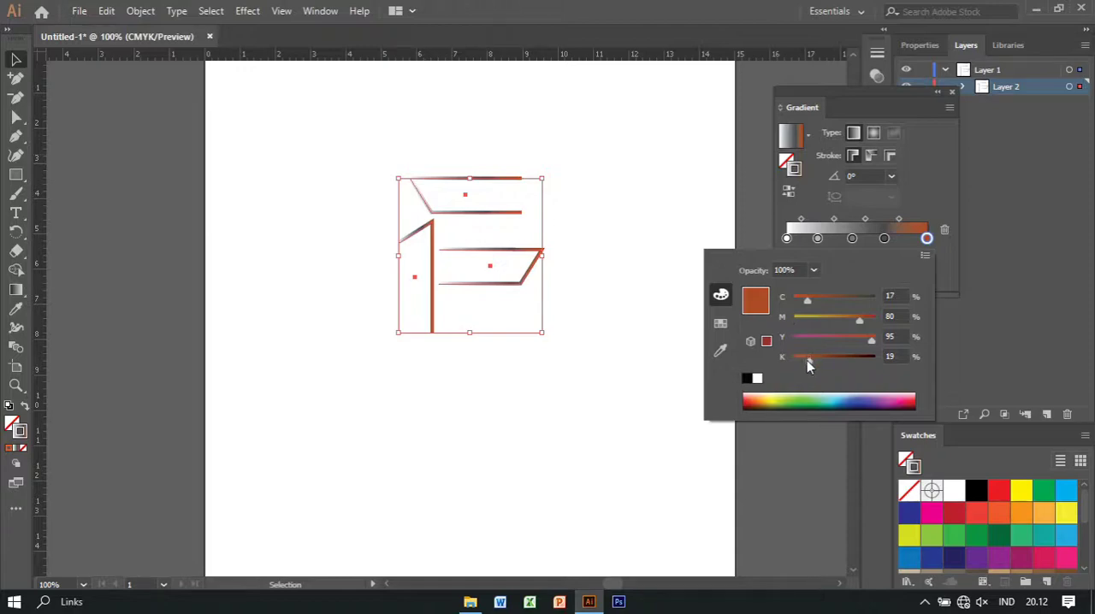
left_click_drag(808, 361, 804, 360)
left_click_drag(859, 319, 853, 322)
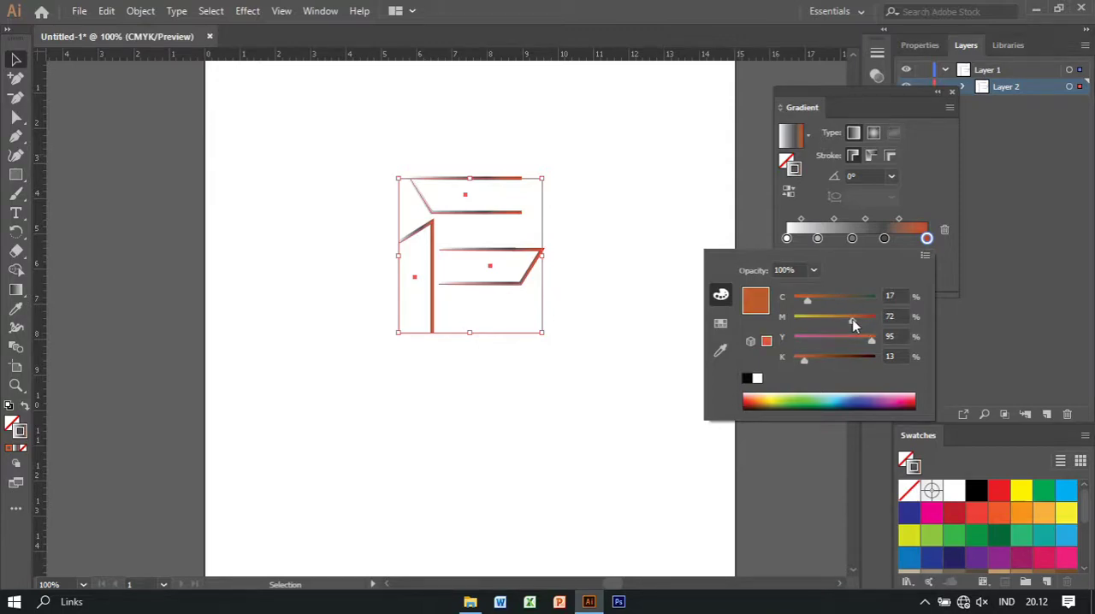
left_click(886, 241)
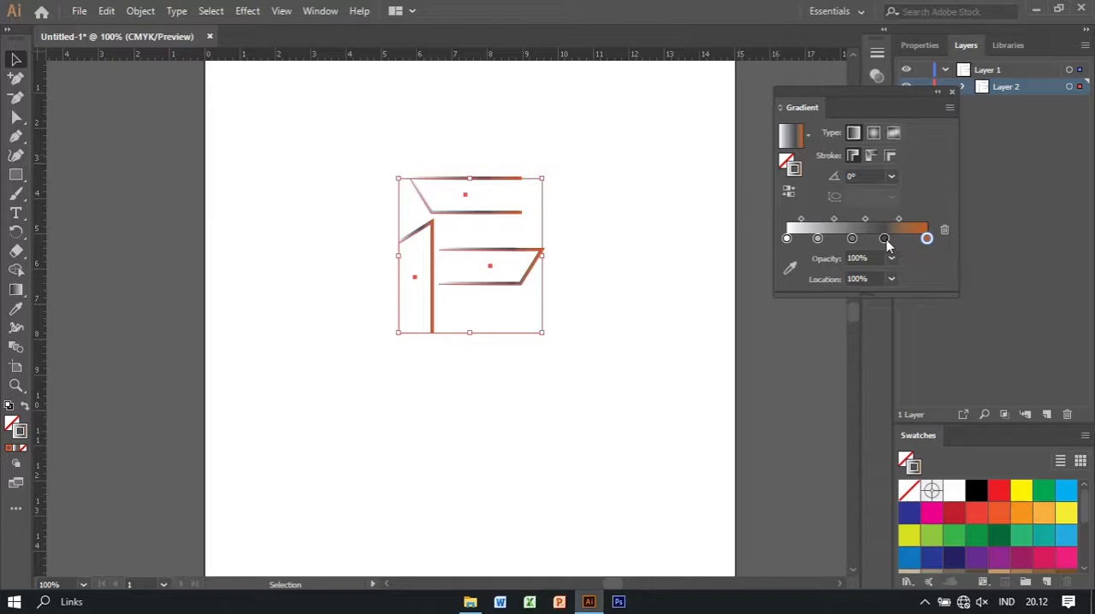
Colour the gradient stop at 69.55% brownish orange with C 0, M 50, Y 100 and K 31
left_click(885, 238)
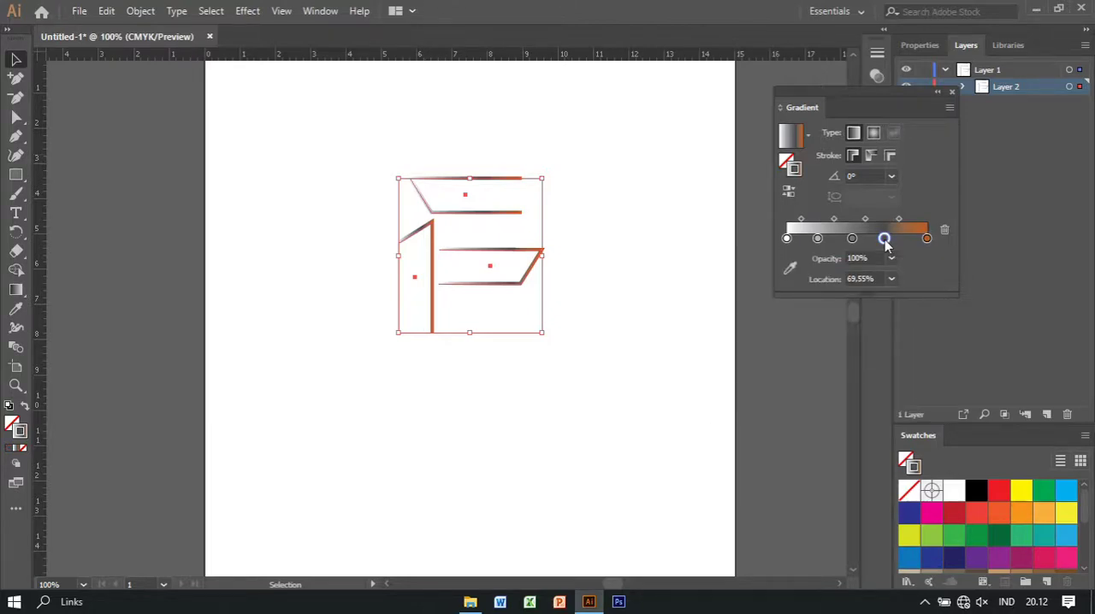
double_click(885, 239)
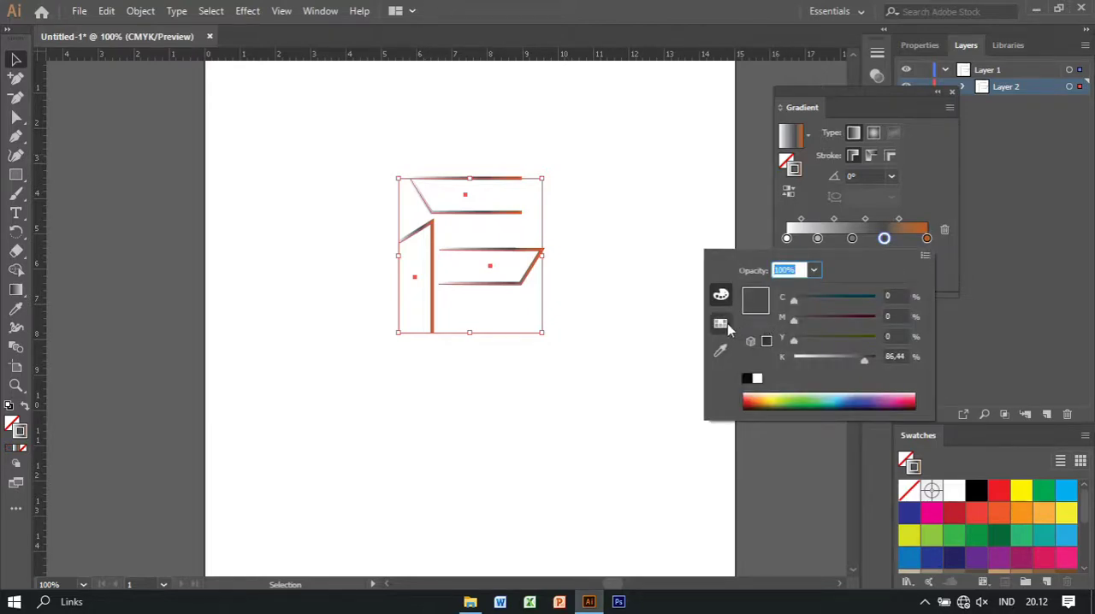
left_click(721, 323)
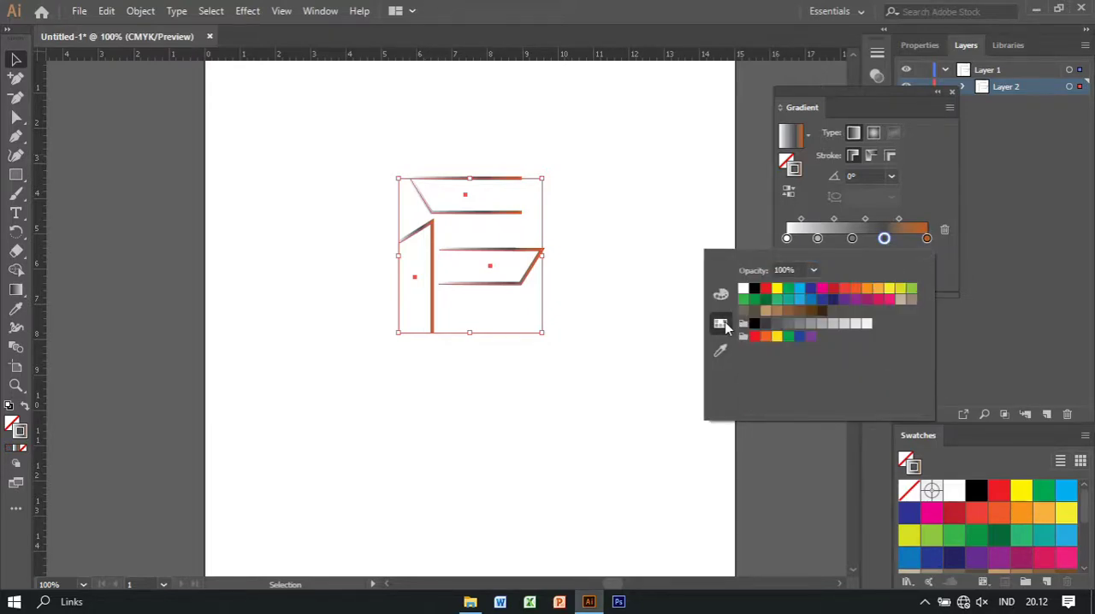
left_click(866, 289)
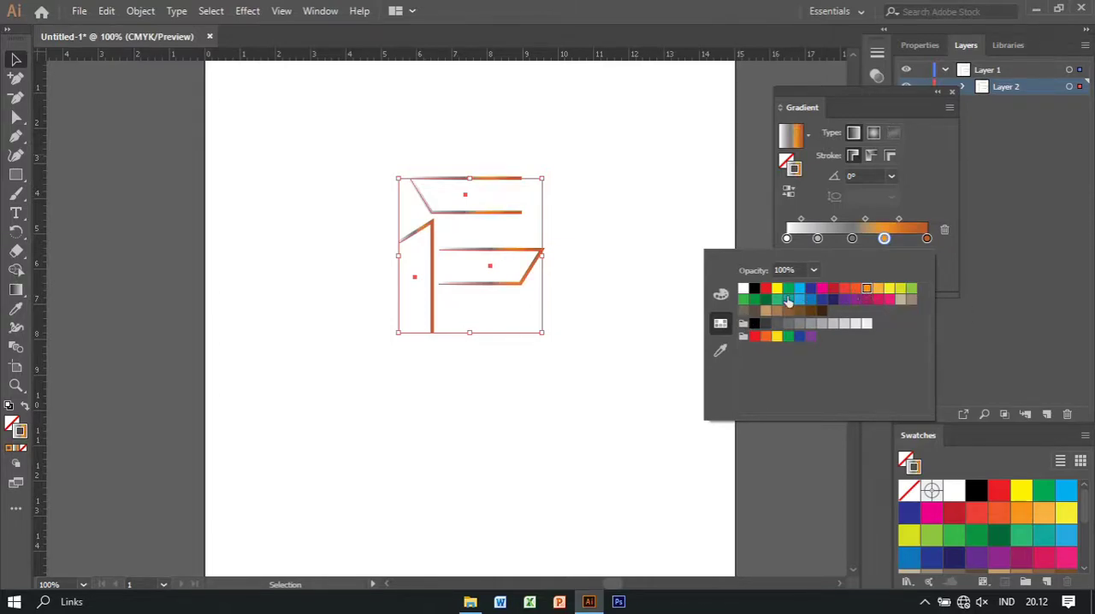
left_click(721, 294)
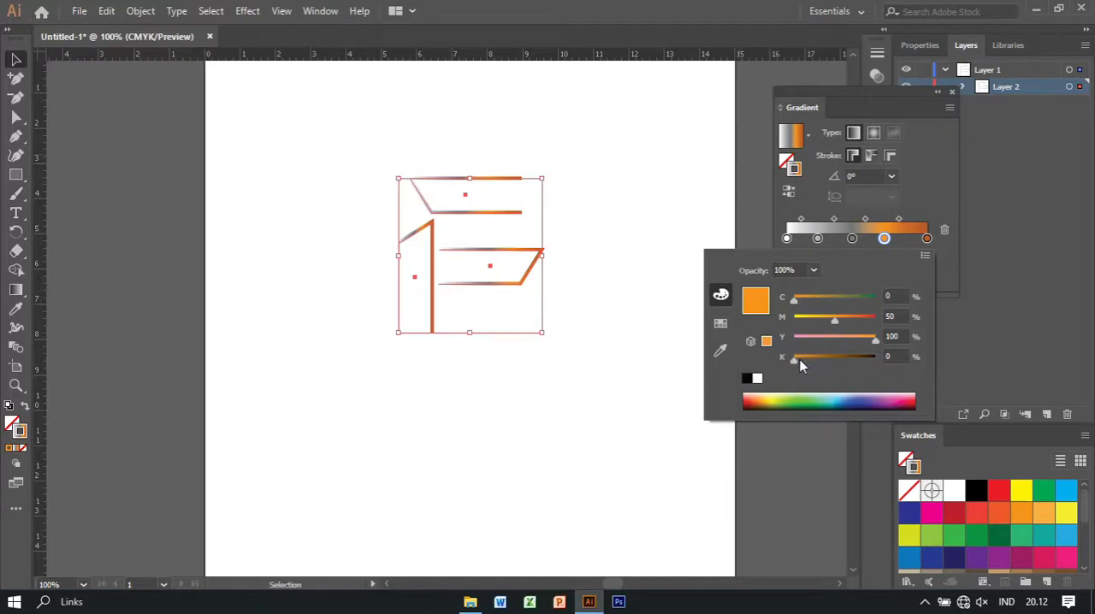
left_click_drag(799, 360, 818, 361)
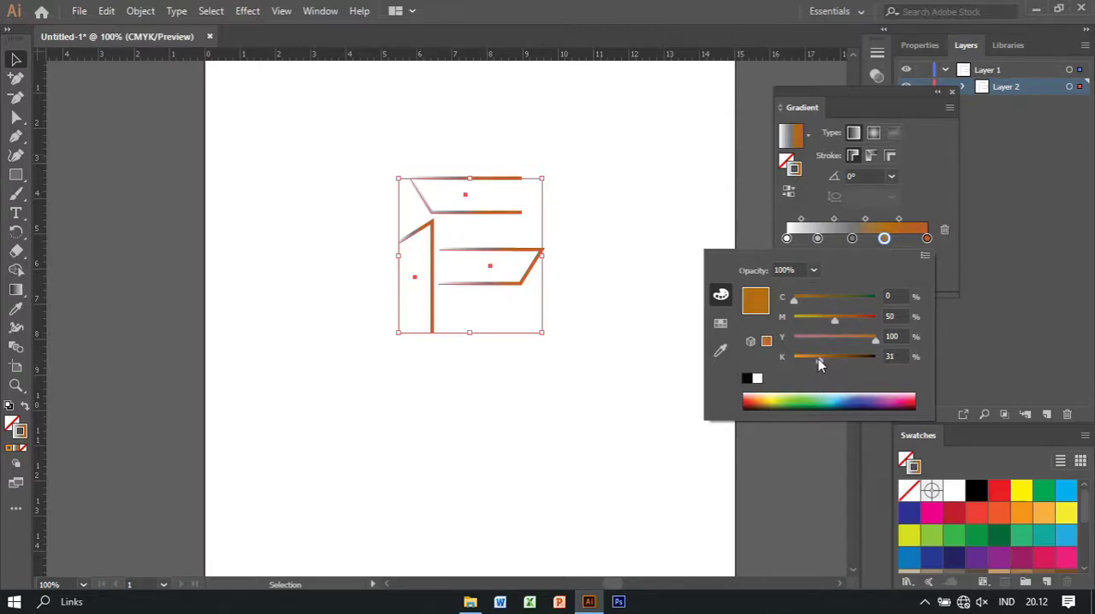
left_click(919, 175)
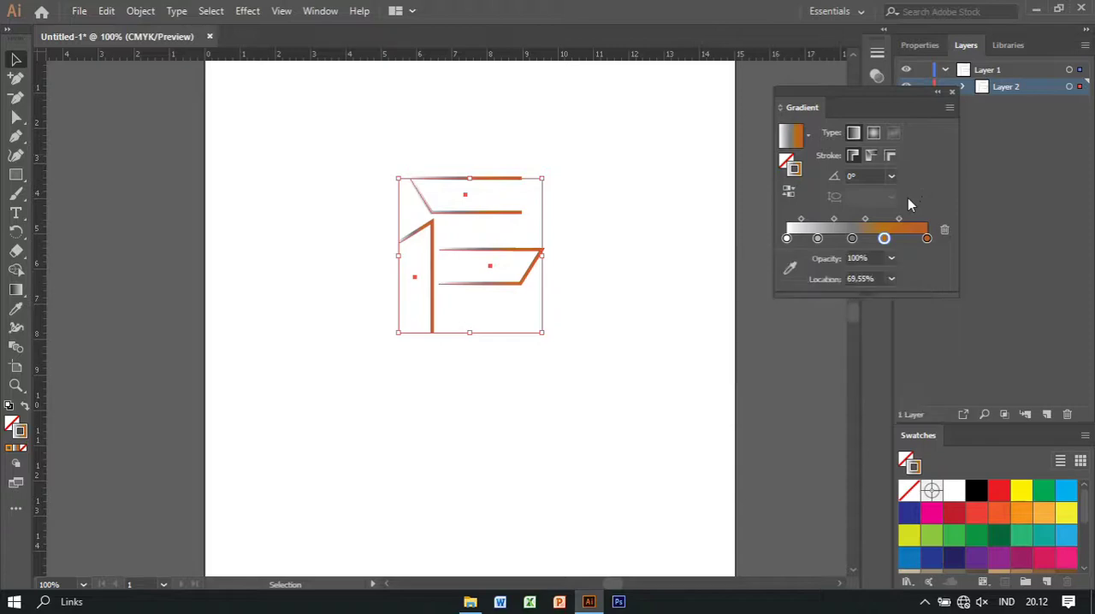
Colour the middle gradient stop with the orange swatch C=0 M=50 Y=100 K=0
left_click(852, 238)
double_click(852, 239)
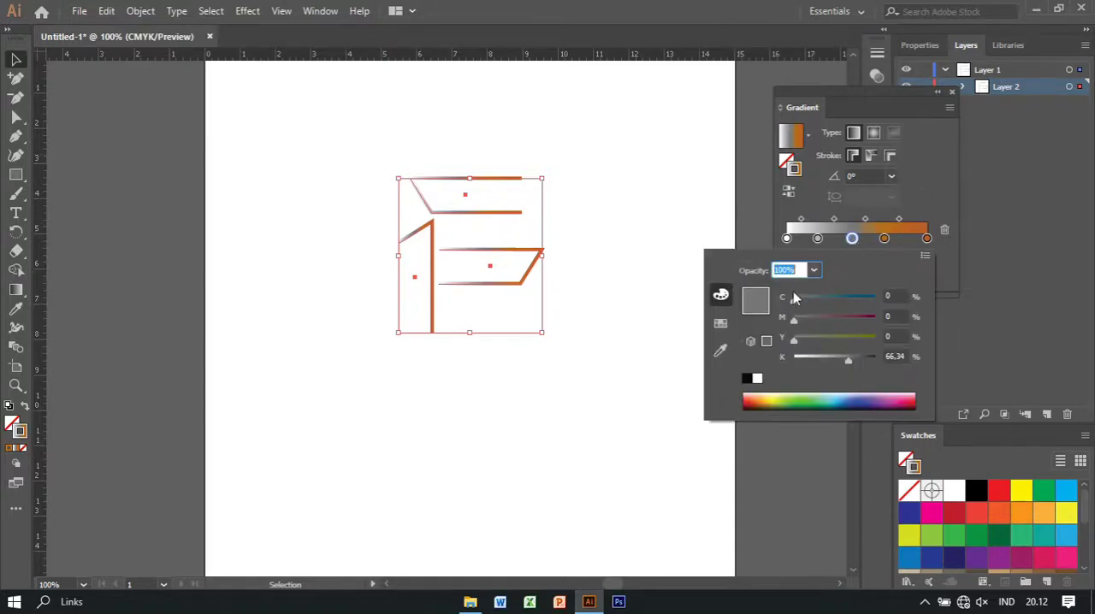
left_click(723, 324)
left_click(867, 288)
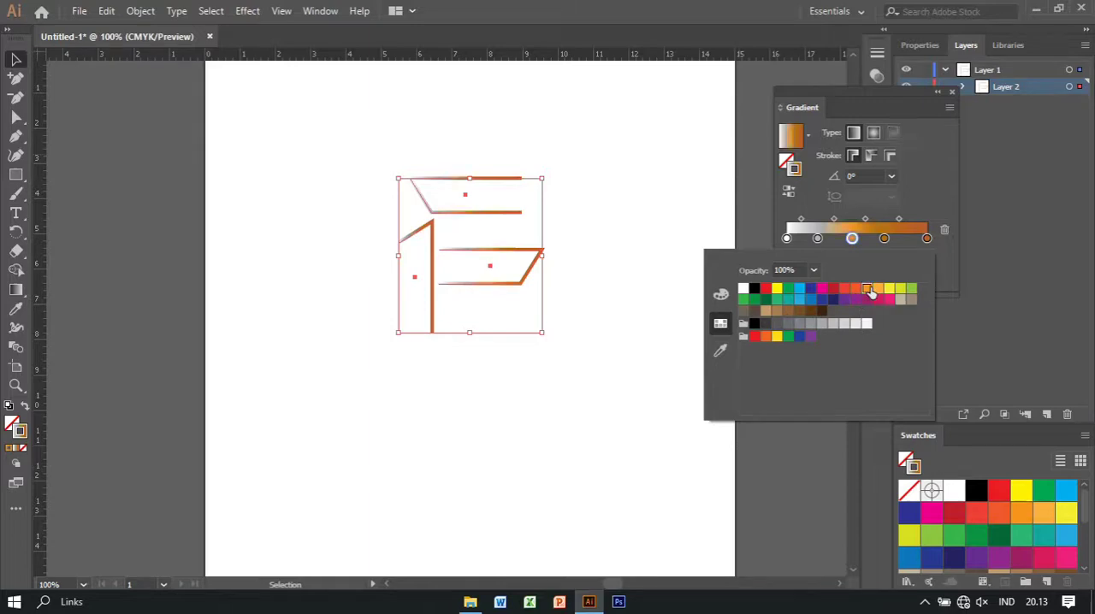
left_click(722, 297)
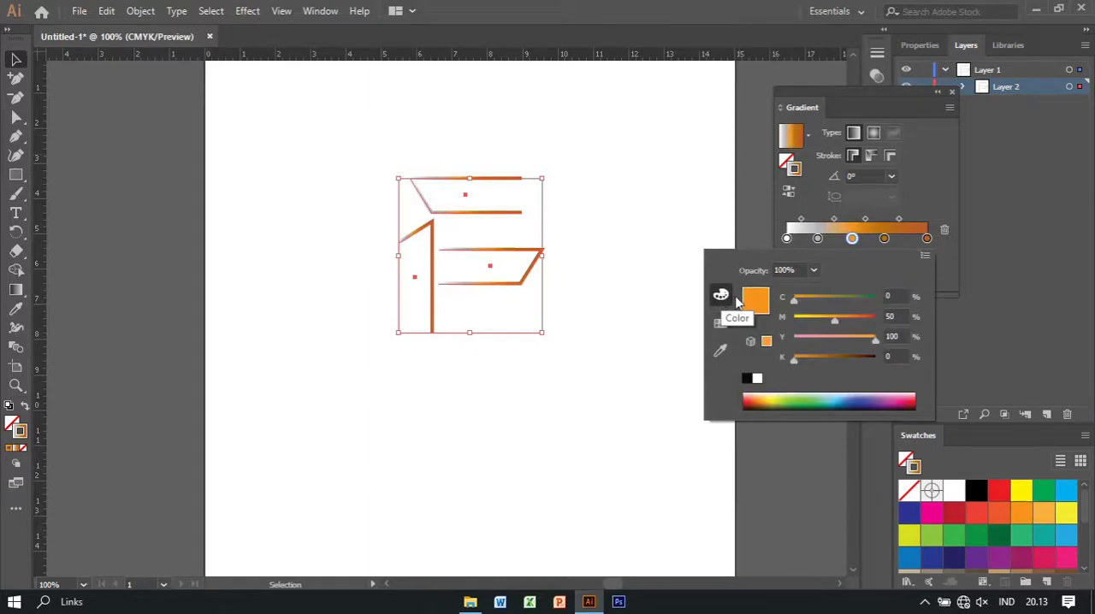
Colour the gradient stop at 22.07% darker orange with C 0, M 50, Y 100 and K 29
left_click(817, 239)
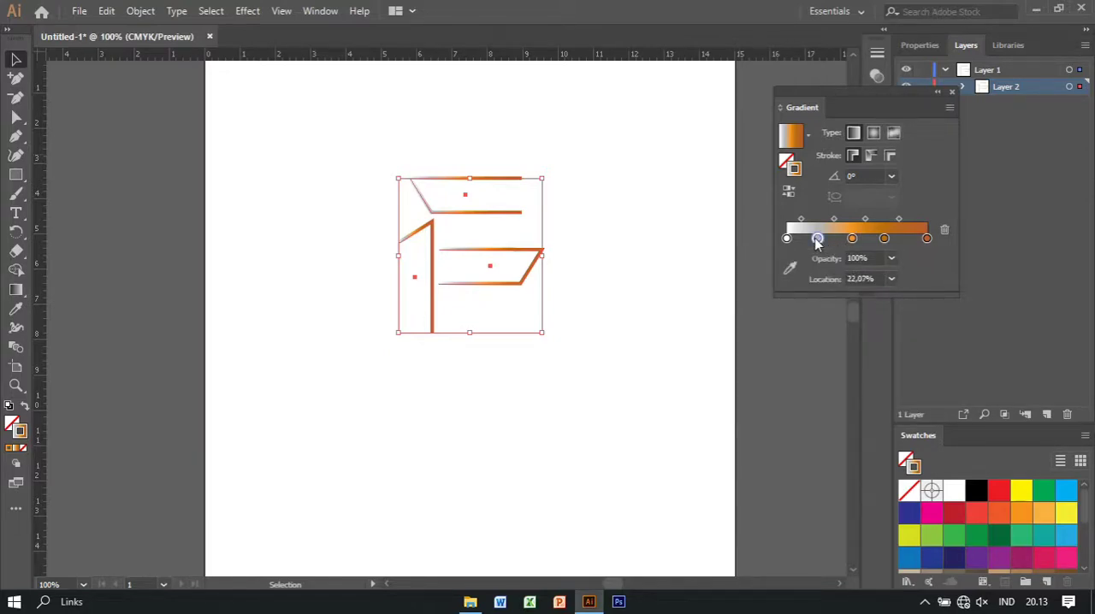
double_click(818, 240)
left_click(720, 323)
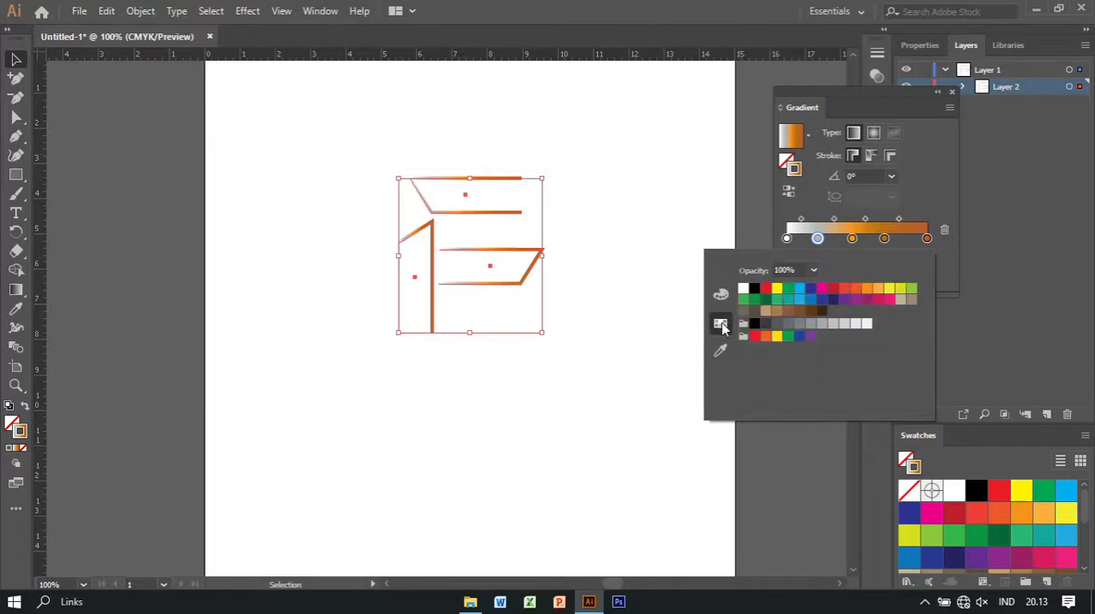
left_click(856, 289)
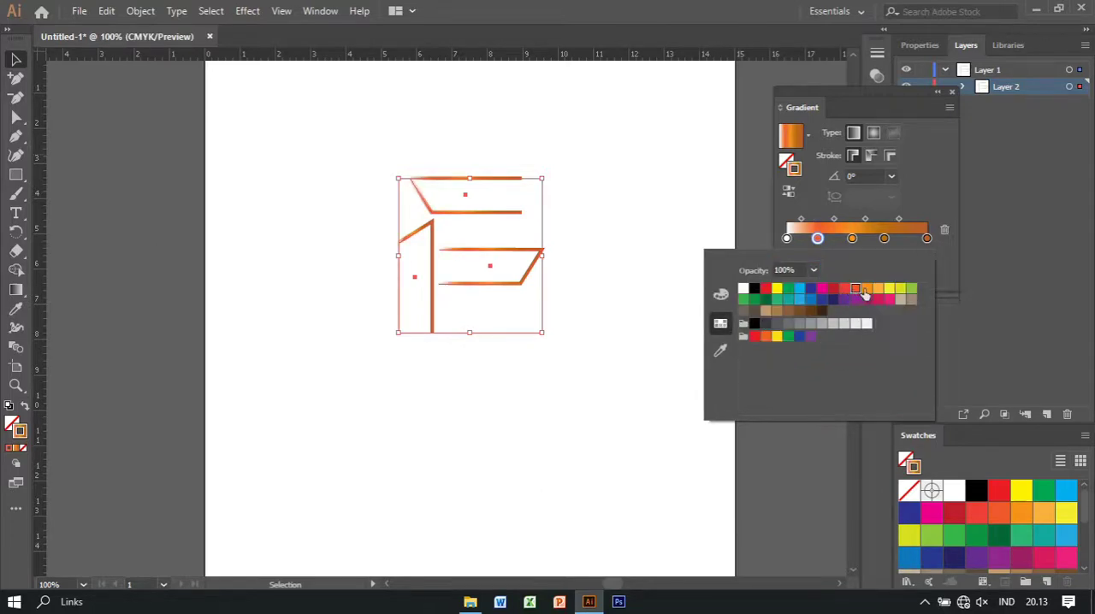
left_click(866, 289)
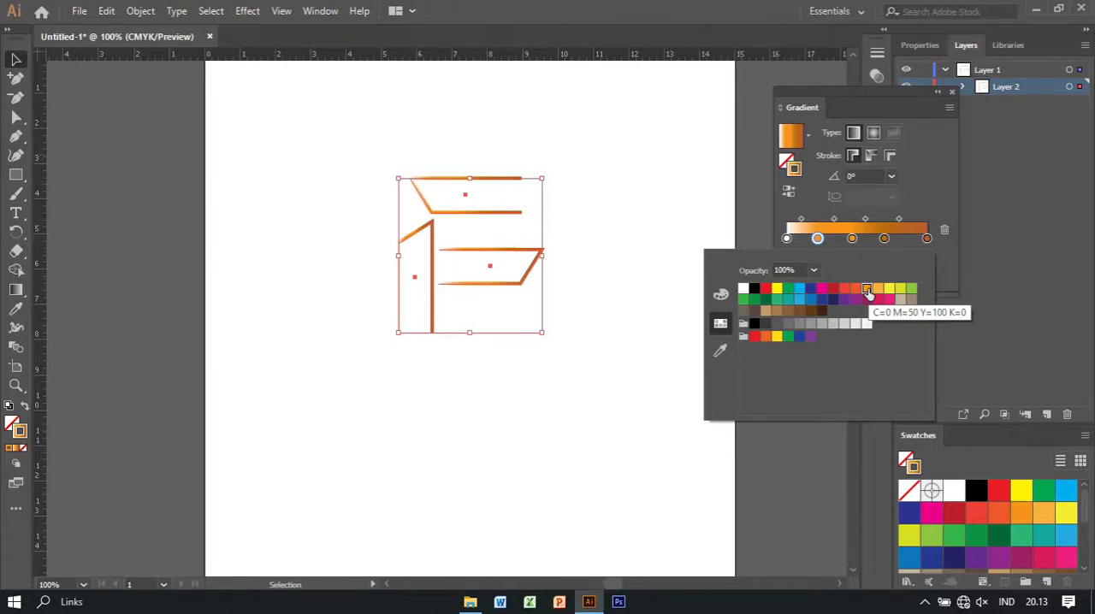
left_click(720, 294)
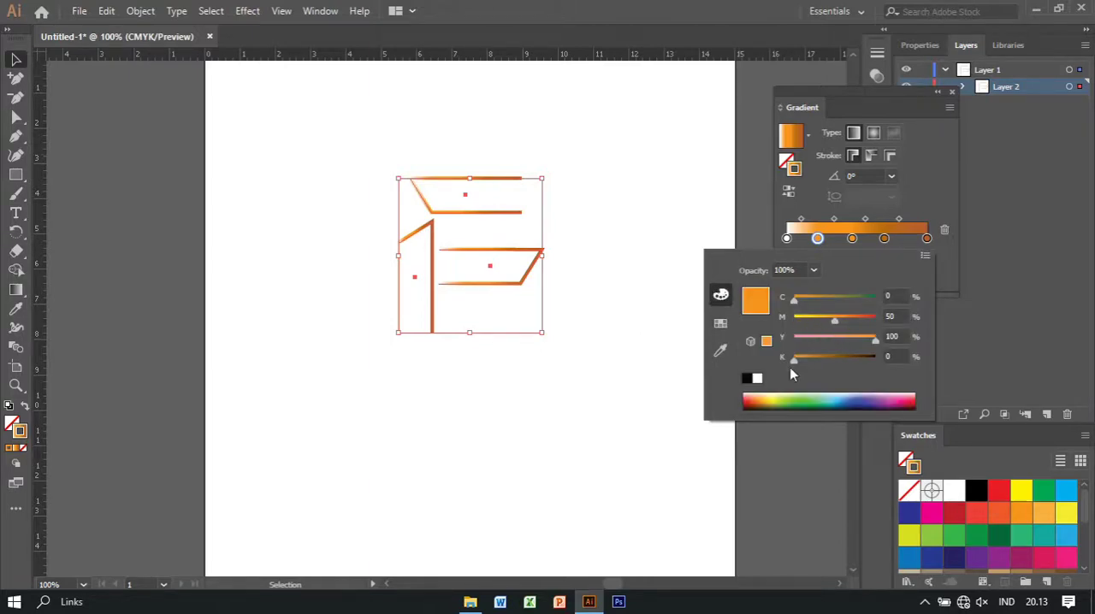
left_click_drag(802, 359, 815, 359)
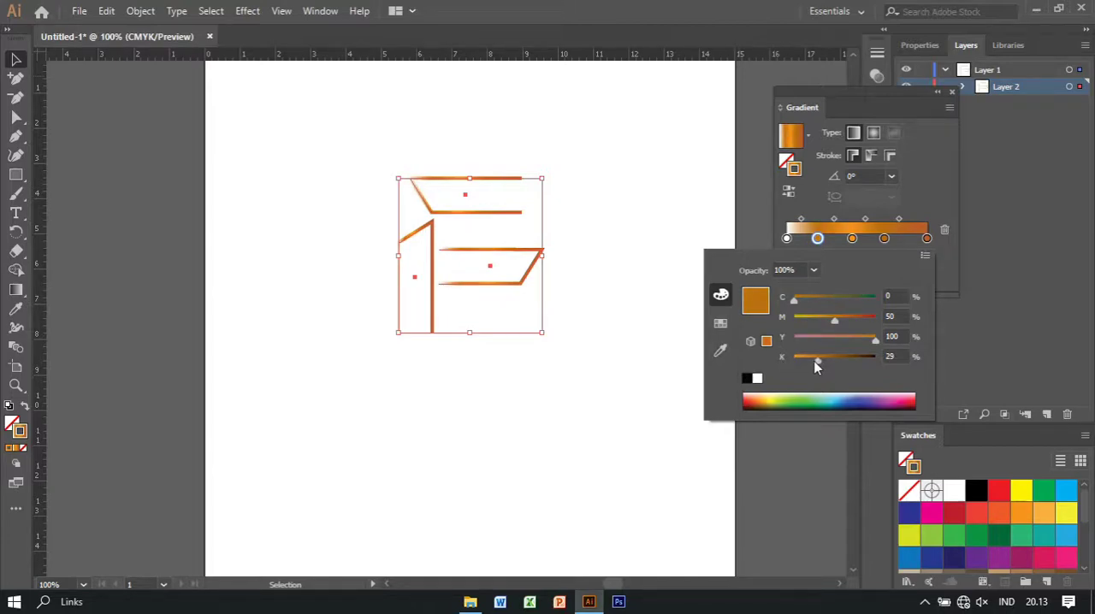
Finish the 22.07% gradient stop at K 29 and colour the white start stop with the orange swatch
left_click_drag(813, 361, 817, 361)
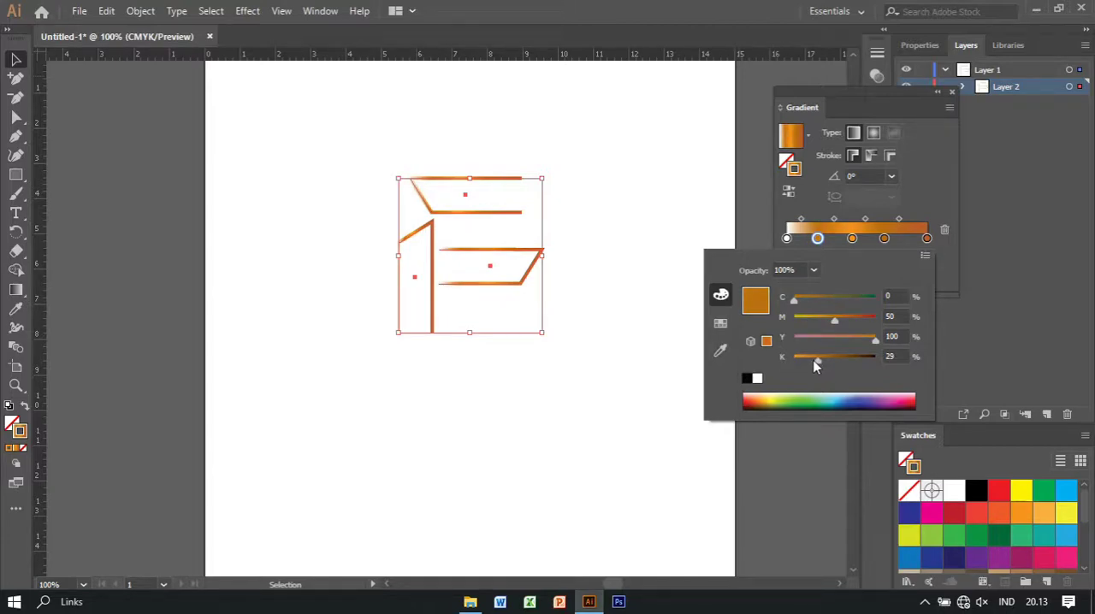
double_click(787, 238)
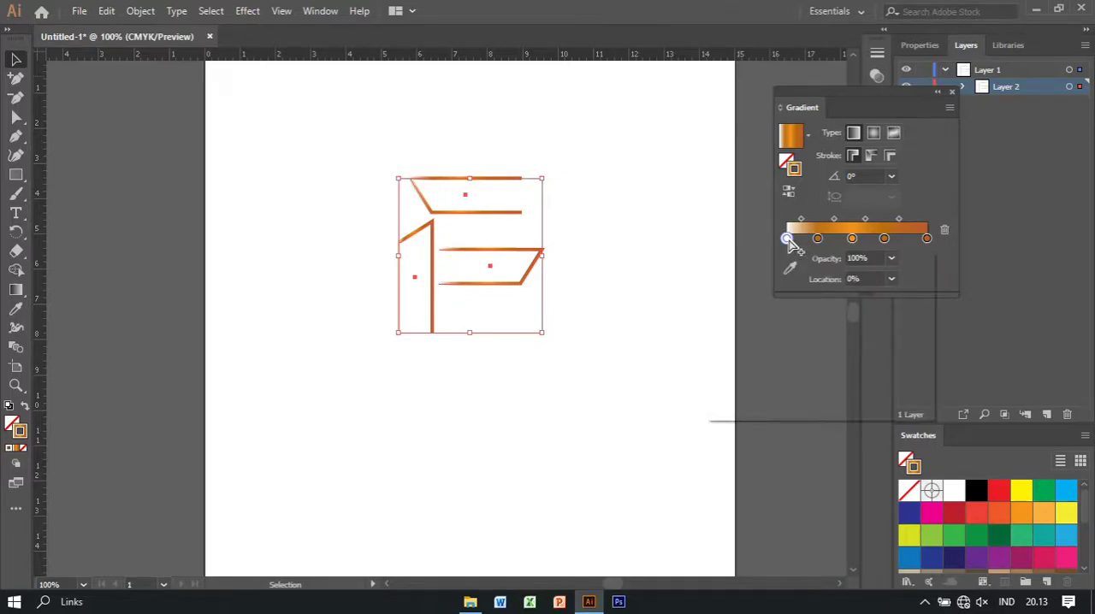
left_click(720, 322)
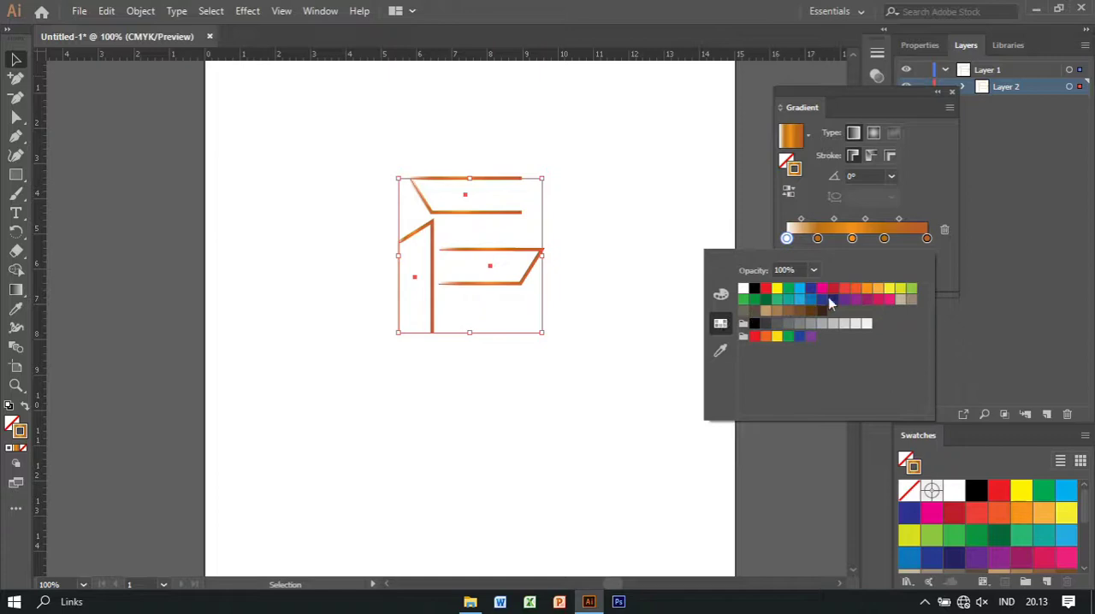
left_click(867, 290)
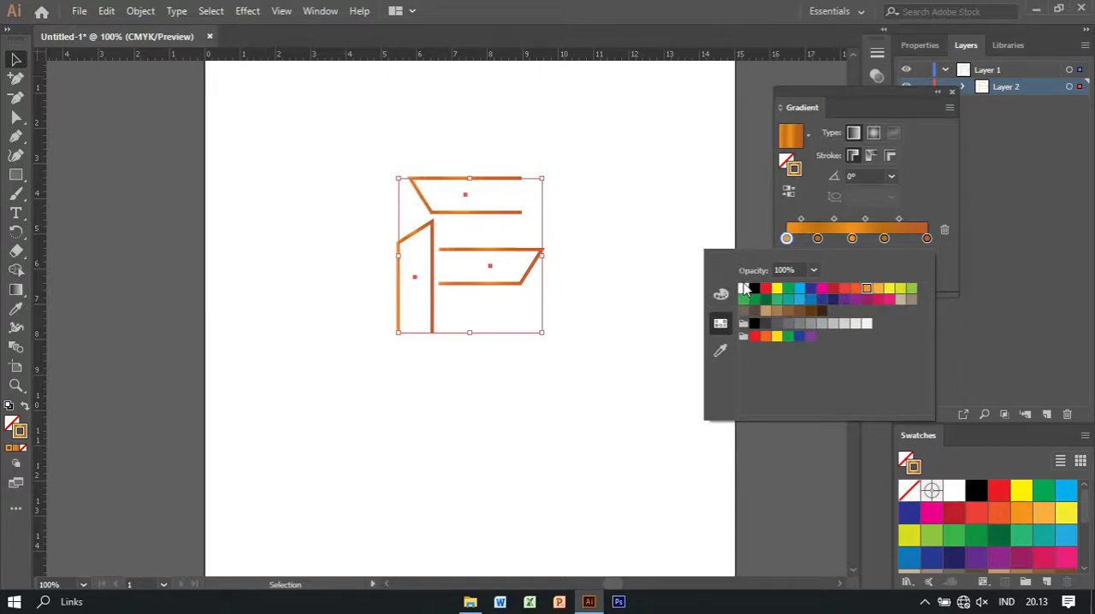
Adjust the inner gradient stops, placing the middle one at 49.44%, set the gradient angle to -45°, and deselect the logo
left_click(888, 239)
left_click_drag(889, 239, 856, 240)
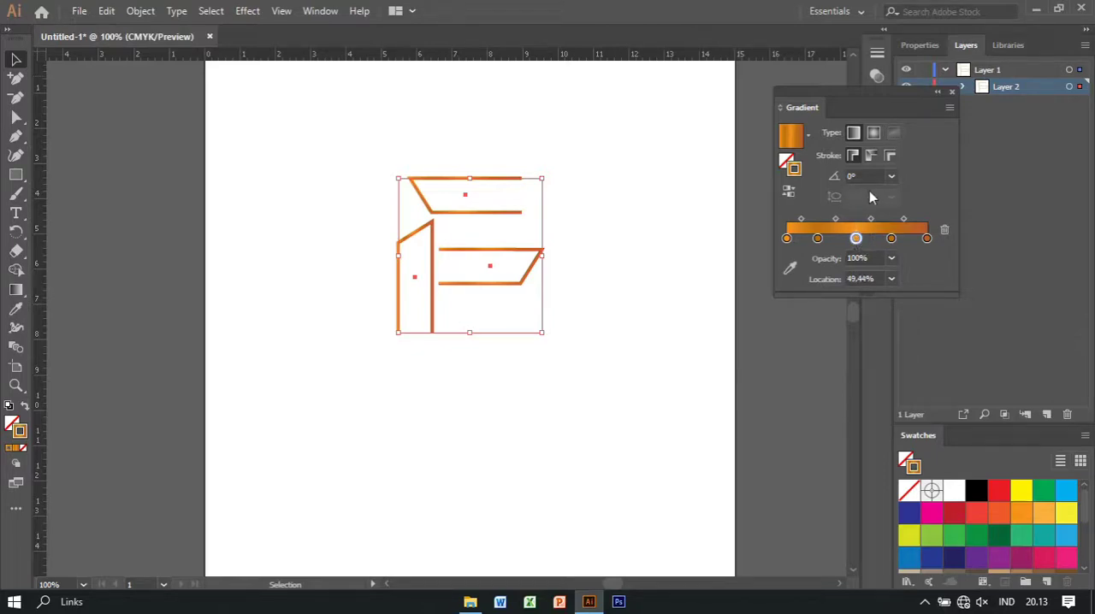
left_click(890, 176)
left_click(907, 265)
left_click(890, 176)
left_click(906, 382)
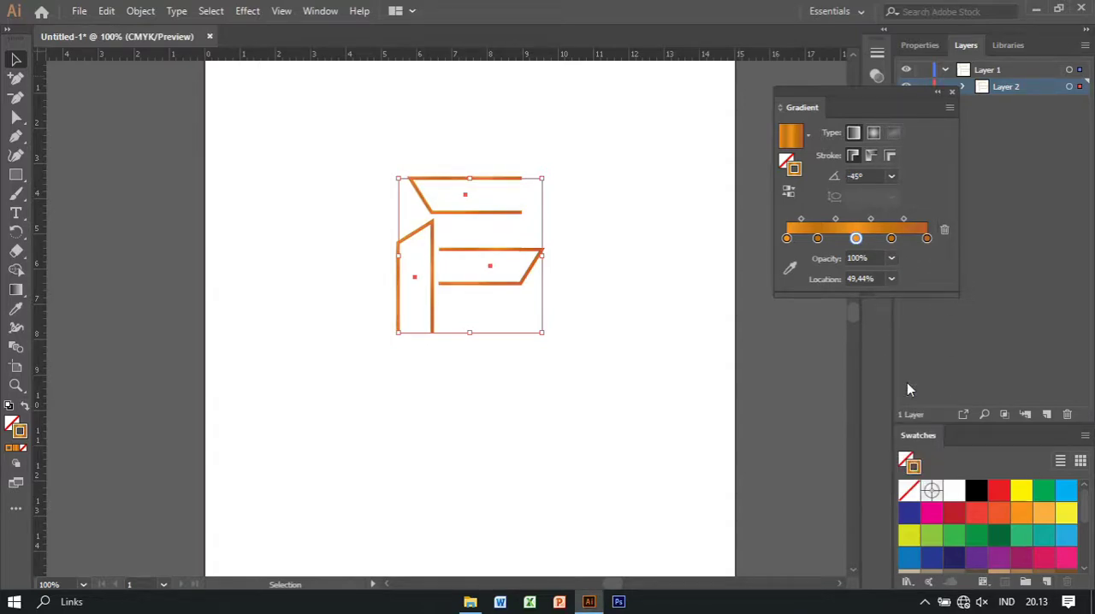
left_click(951, 91)
left_click(815, 151)
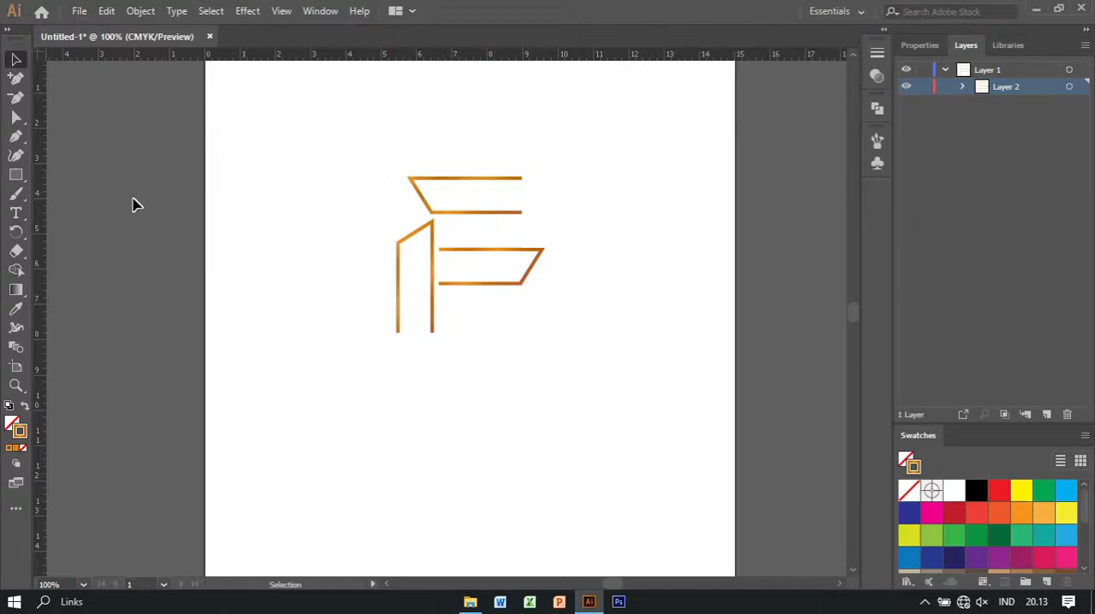
Add the point text "FUTURE" below the logo mark
left_click(17, 215)
left_click(391, 418)
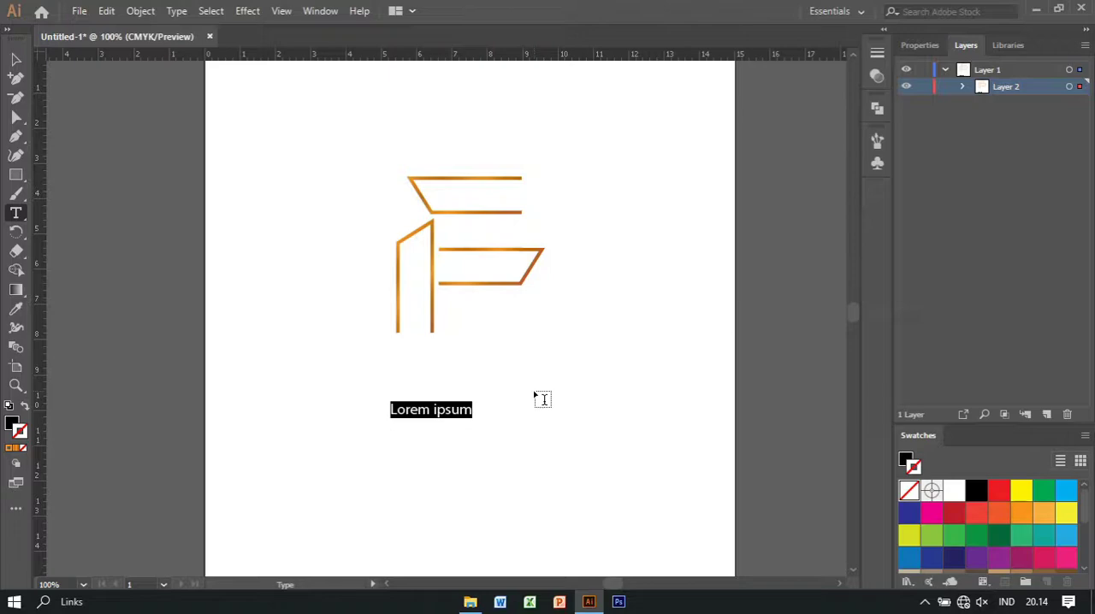
type("FUTURE")
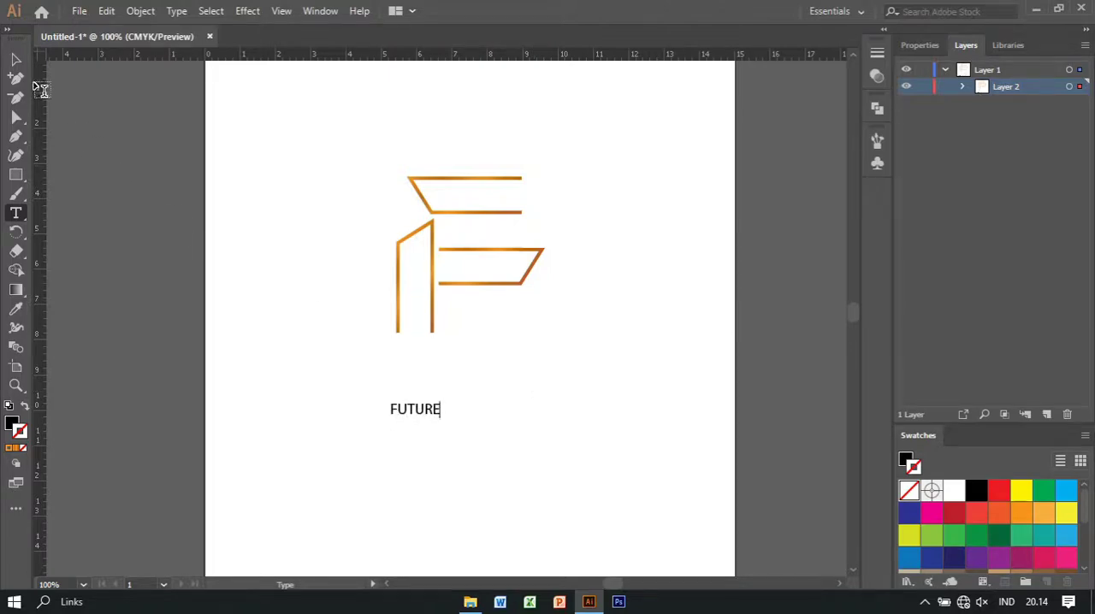
left_click(16, 59)
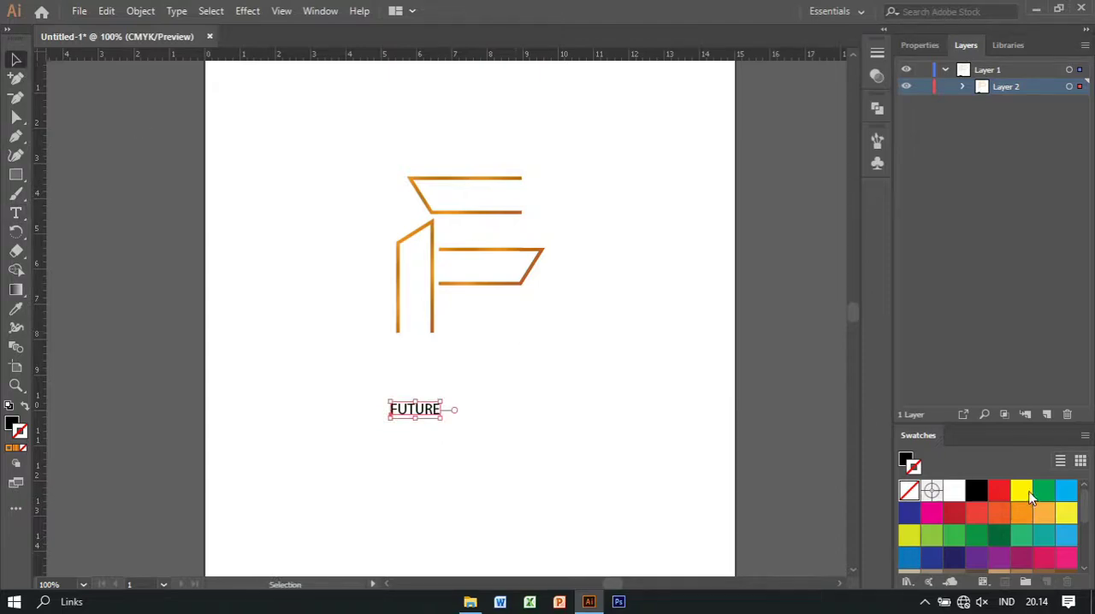
Preview fonts on the FUTURE text and set its font family to Aware Bold
left_click(930, 45)
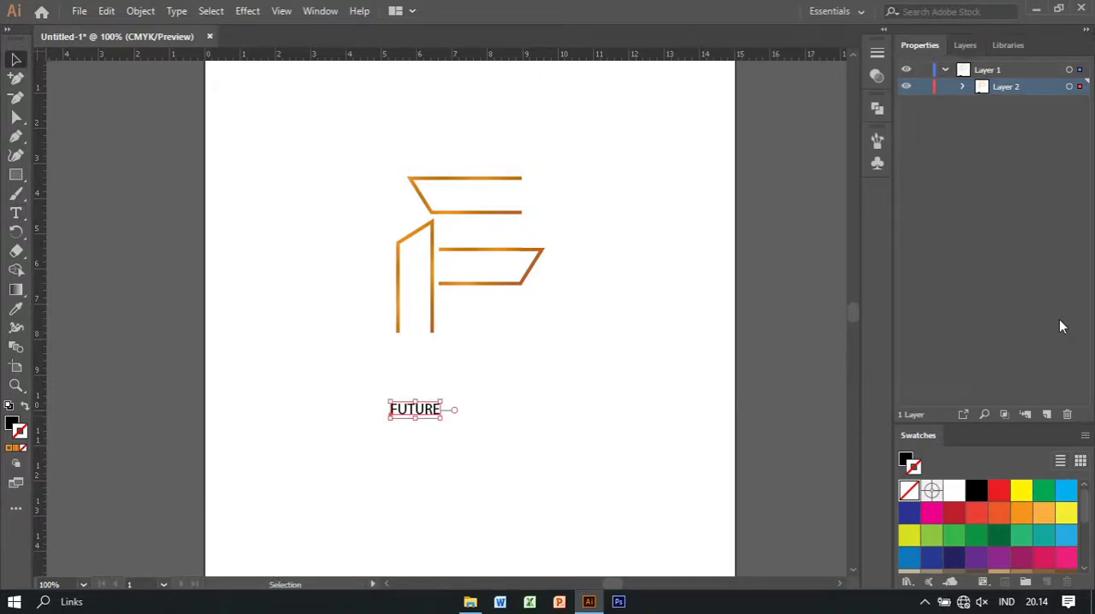
left_click(1071, 356)
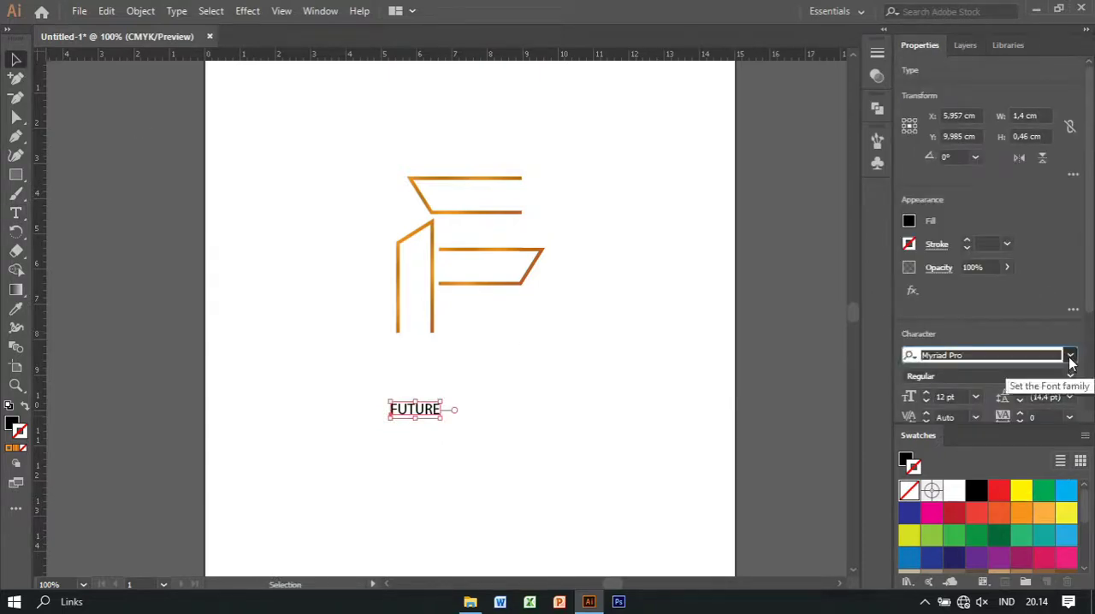
key("Down")
key("Down")
key("Down")
key("Down")
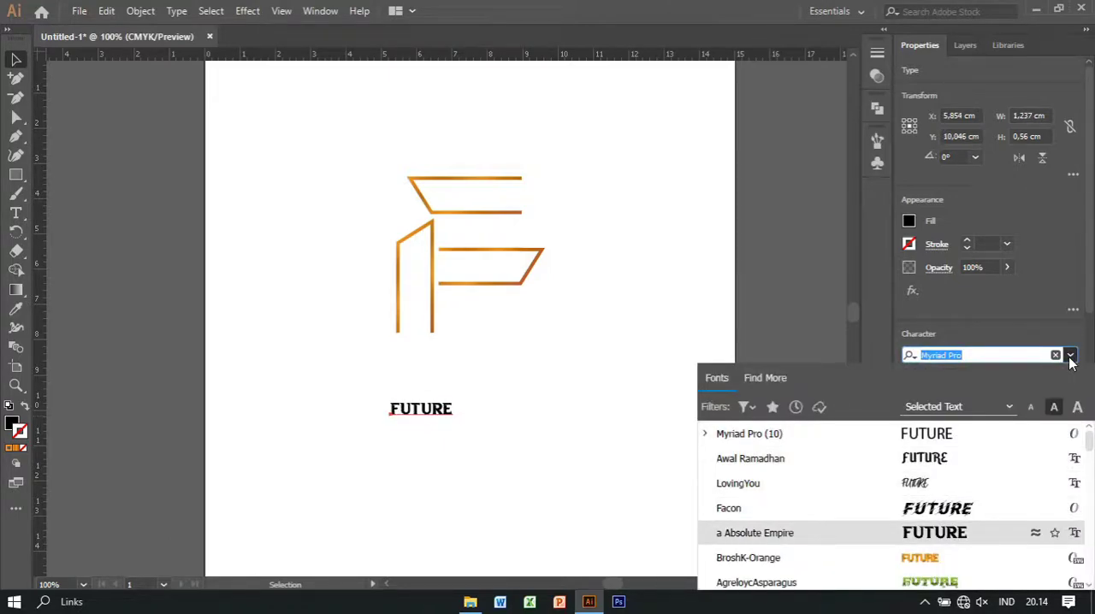
key("Down")
key("Down")
key("Up")
key("Down")
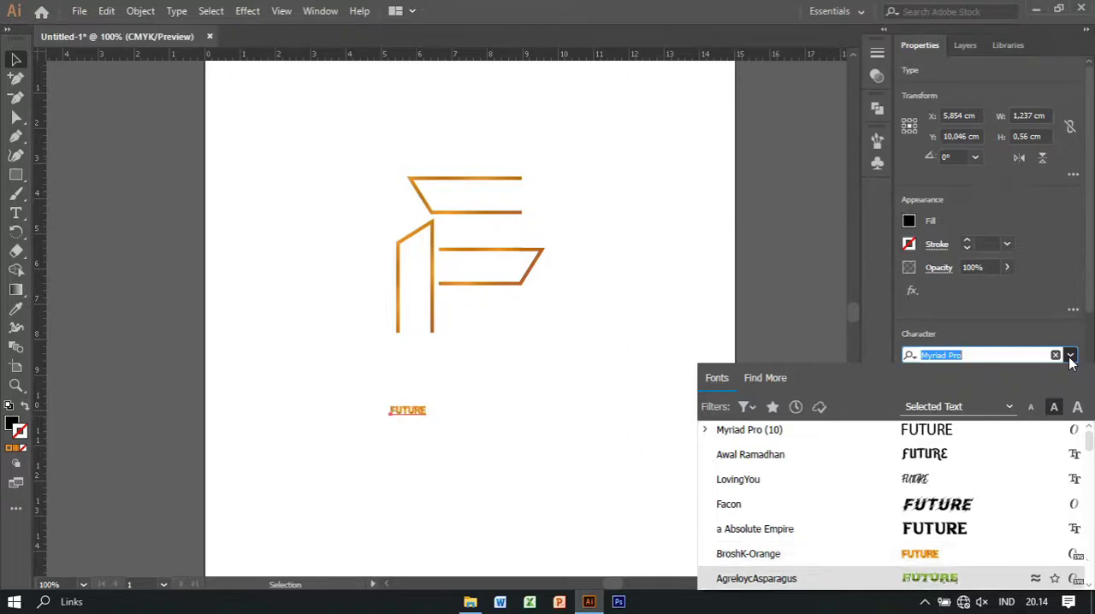
key("Down")
key("Down")
key("Down")
key("Down")
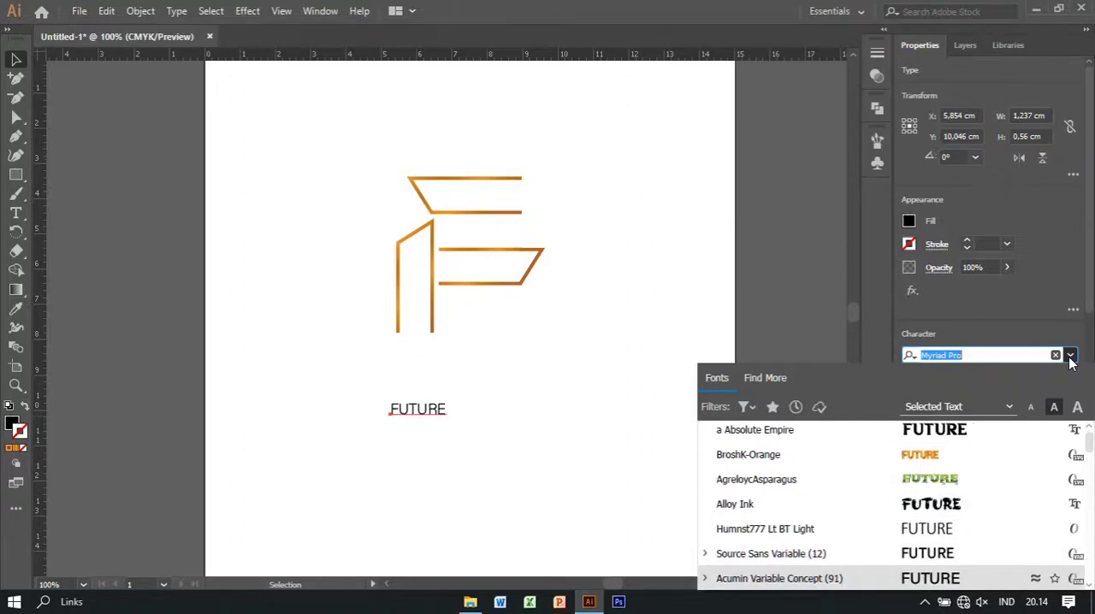
key("Down")
key("Down")
key("Down")
key("Down")
key("Down")
key("Down")
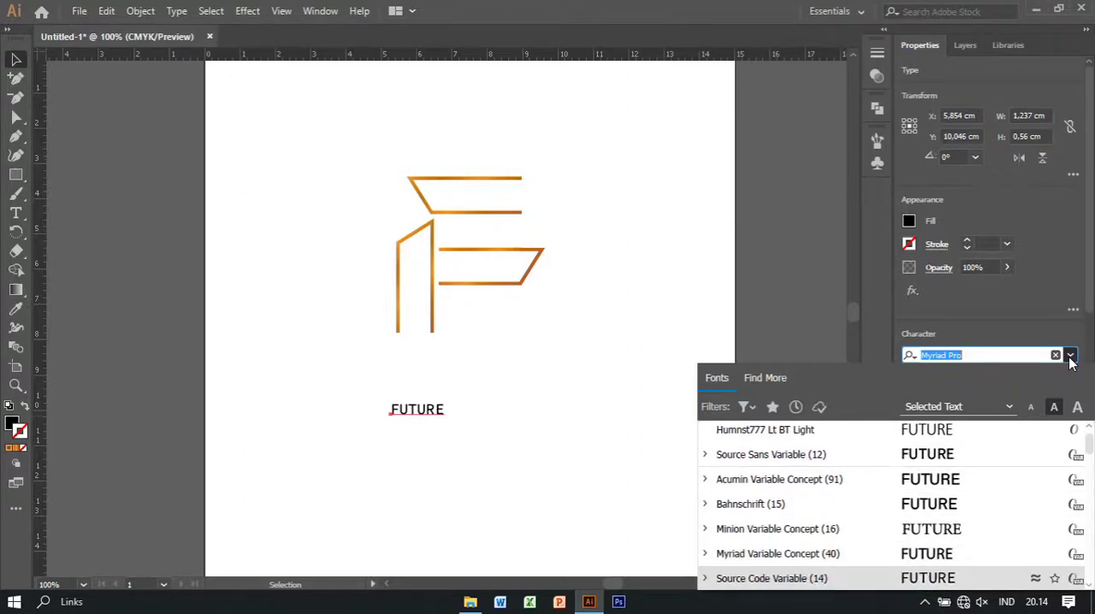
key("Down")
key("Down")
key("Down")
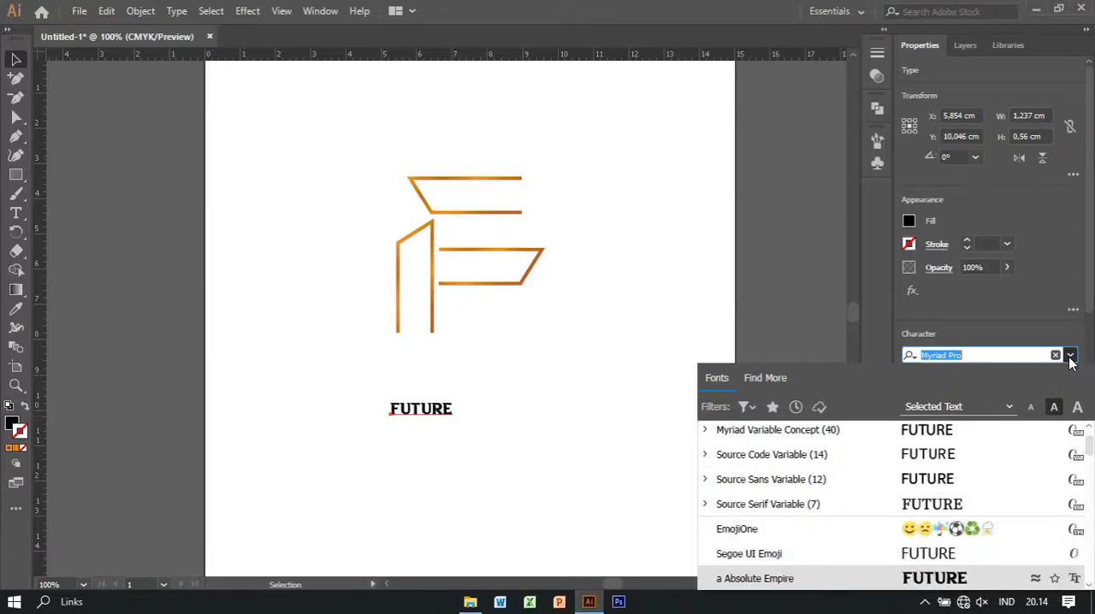
key("Down")
key("Down")
key("Down")
key("Down")
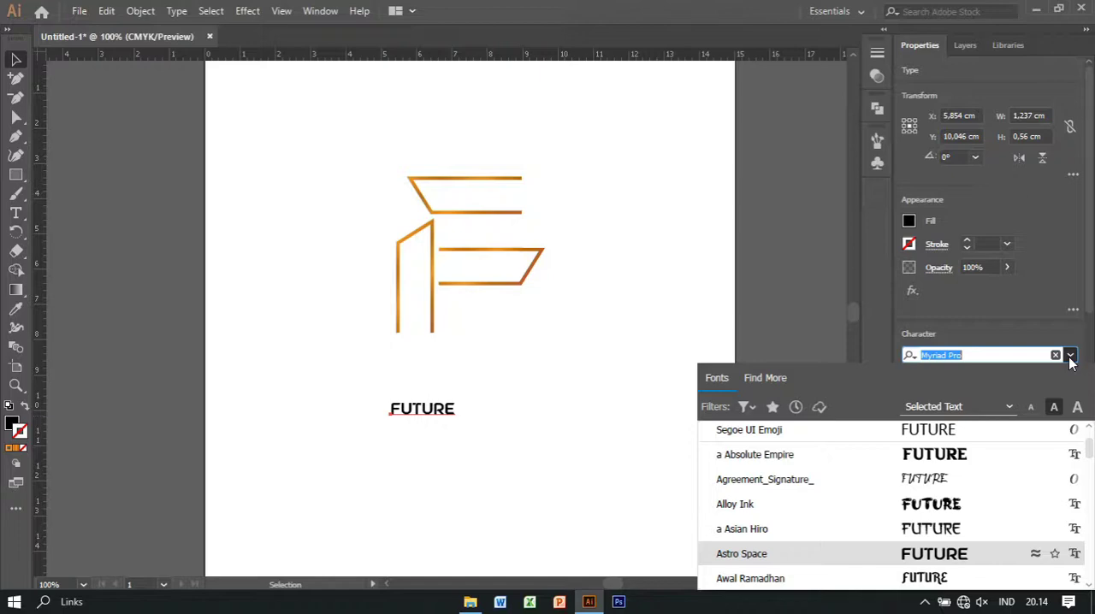
key("Down")
key("Down")
key("Down")
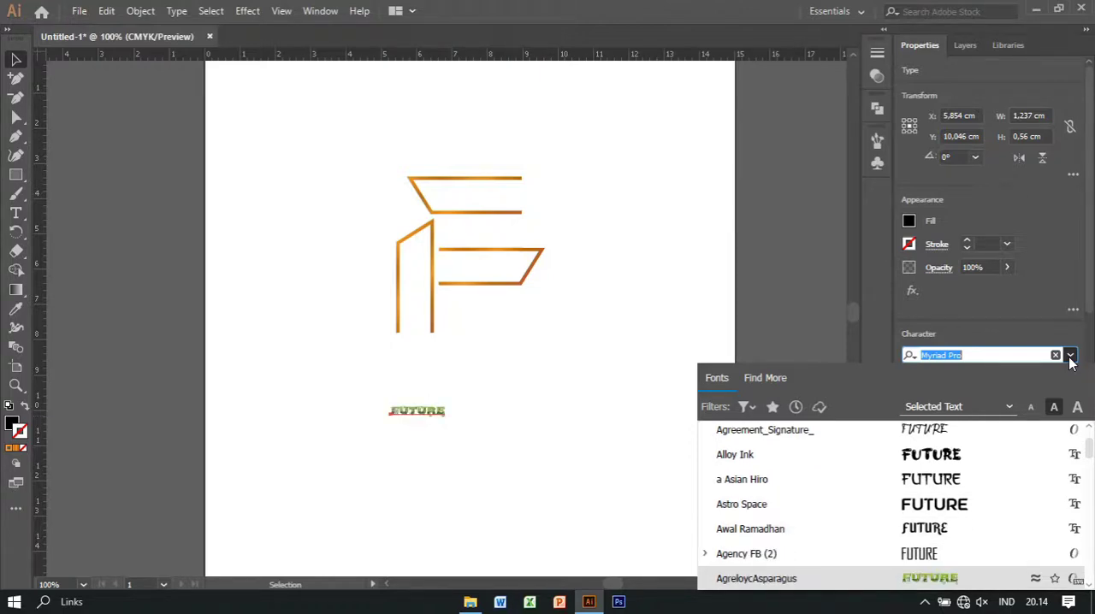
key("Up")
key("Down")
key("Down")
key("Down")
key("Down")
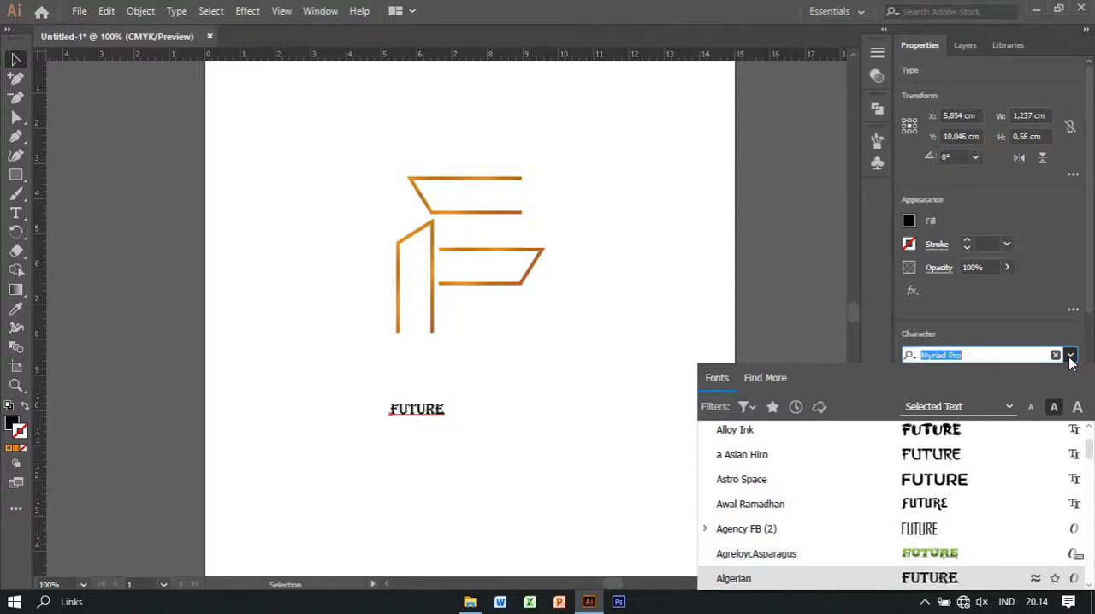
key("Down")
key("Down")
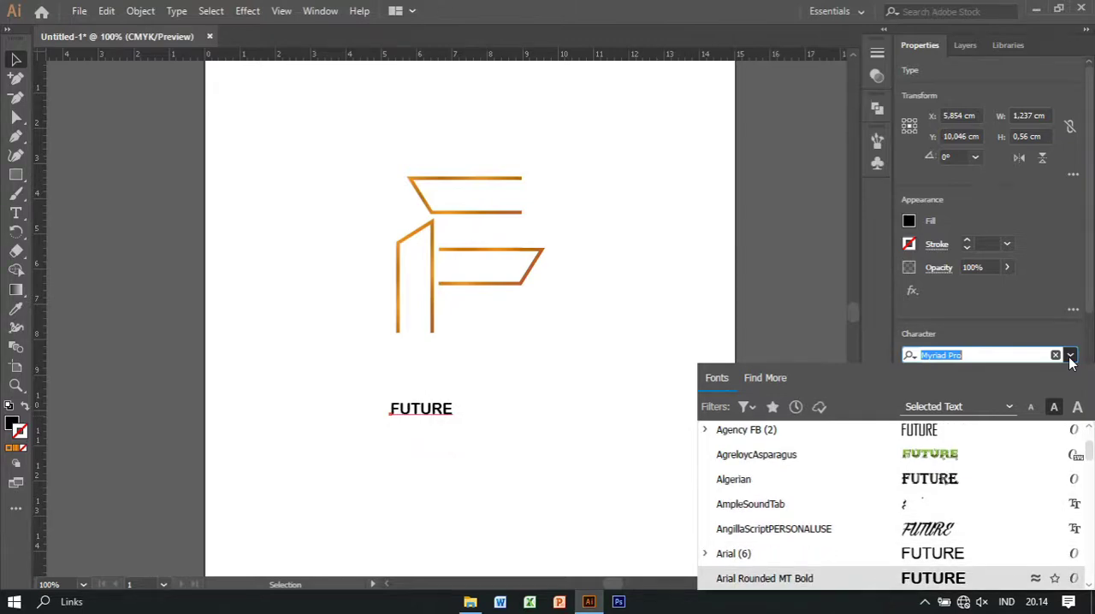
key("Down")
key("Down")
key("Down")
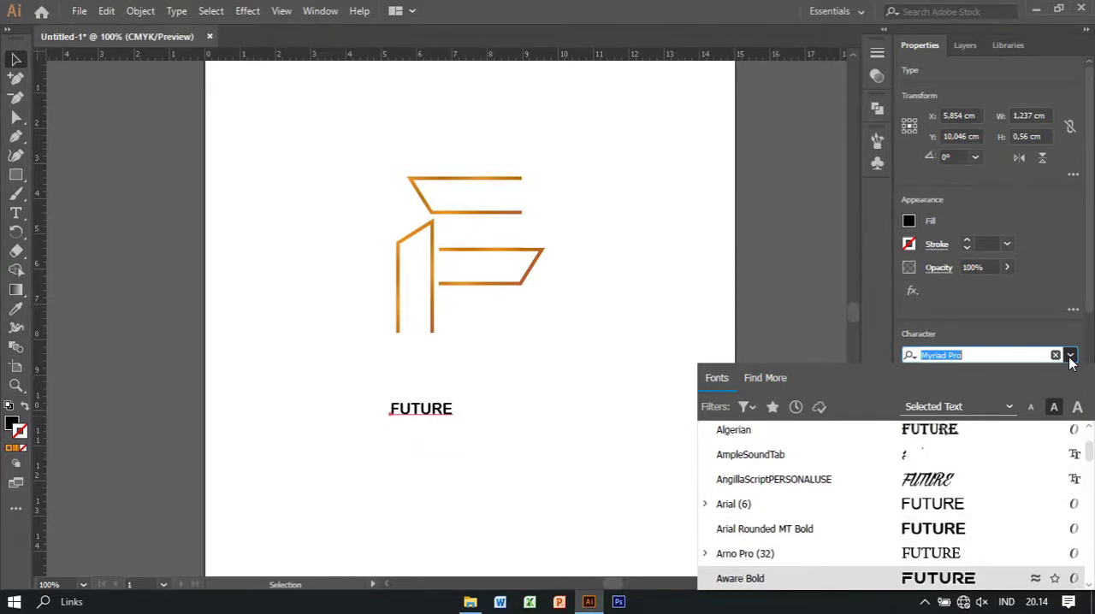
key("Up")
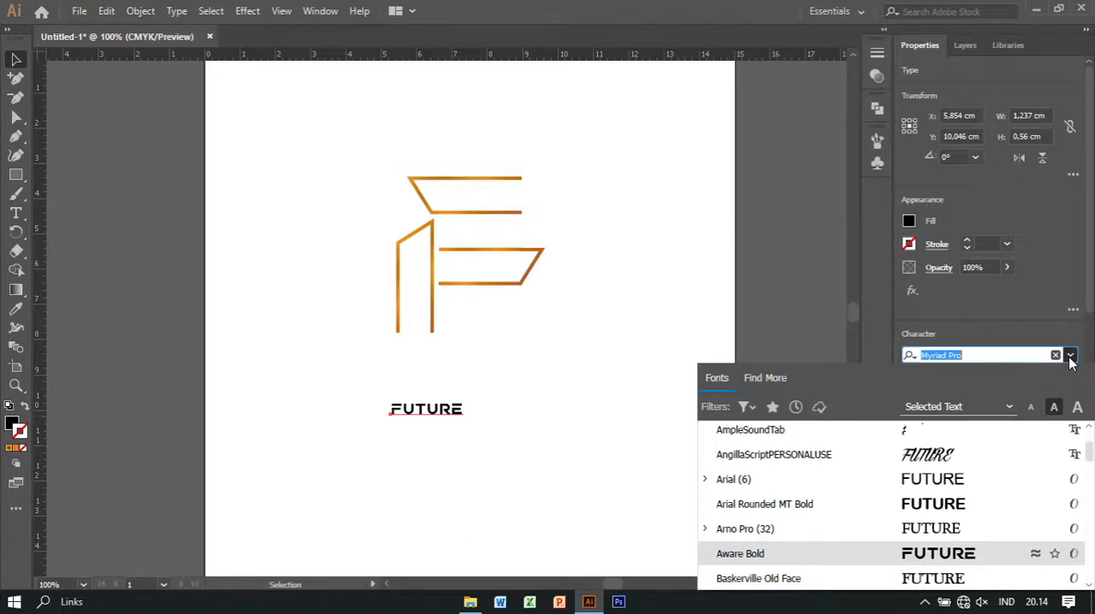
key("Return")
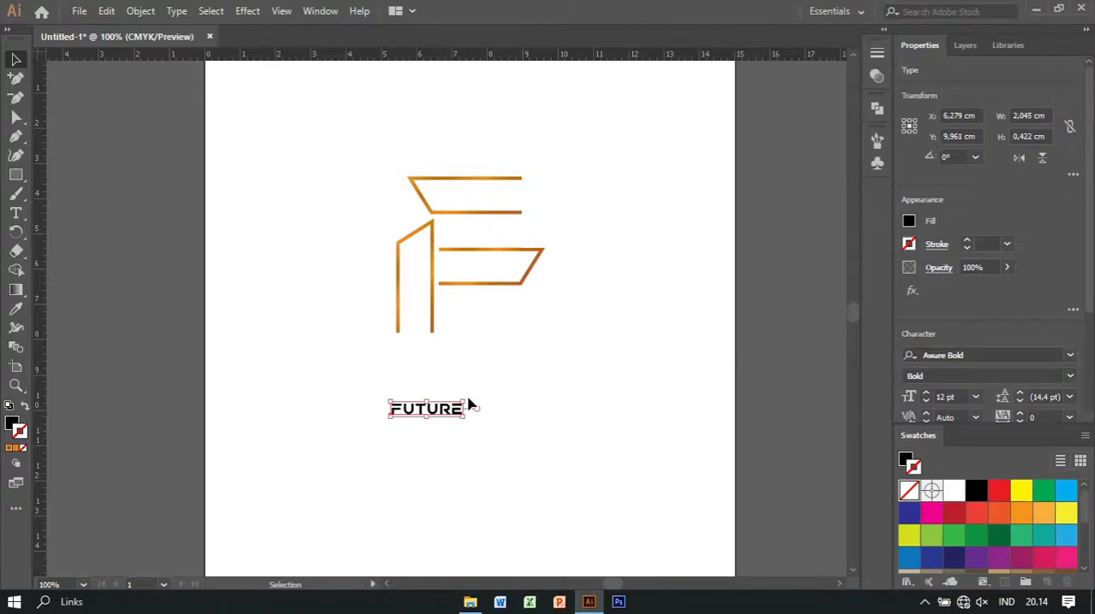
Enlarge the FUTURE text to about 9.05 cm wide and centre it beneath the logo mark
left_click_drag(461, 402, 640, 345)
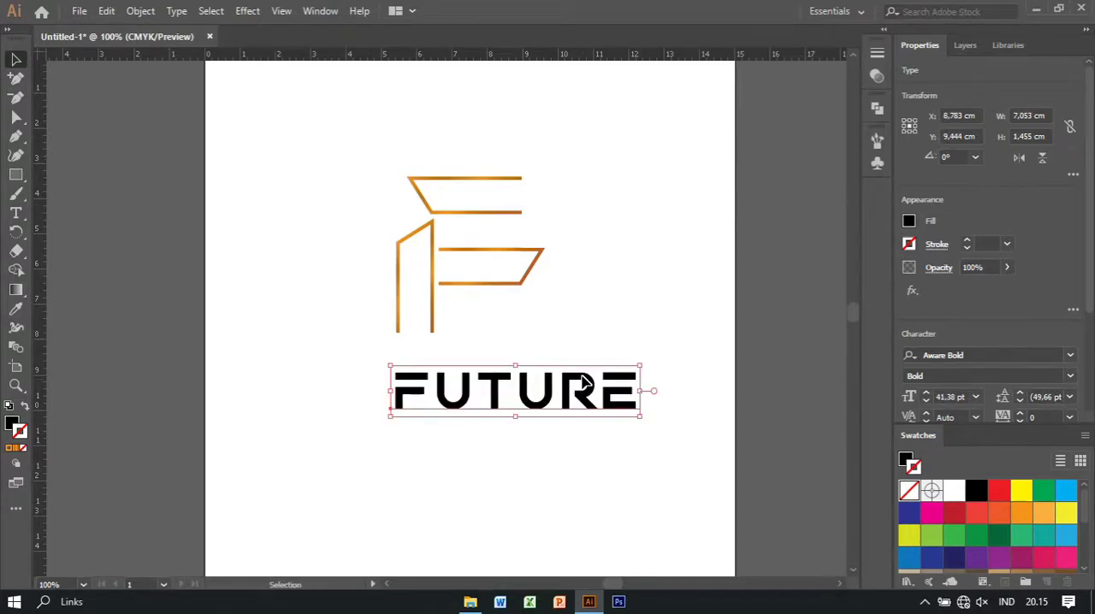
left_click_drag(569, 379, 518, 362)
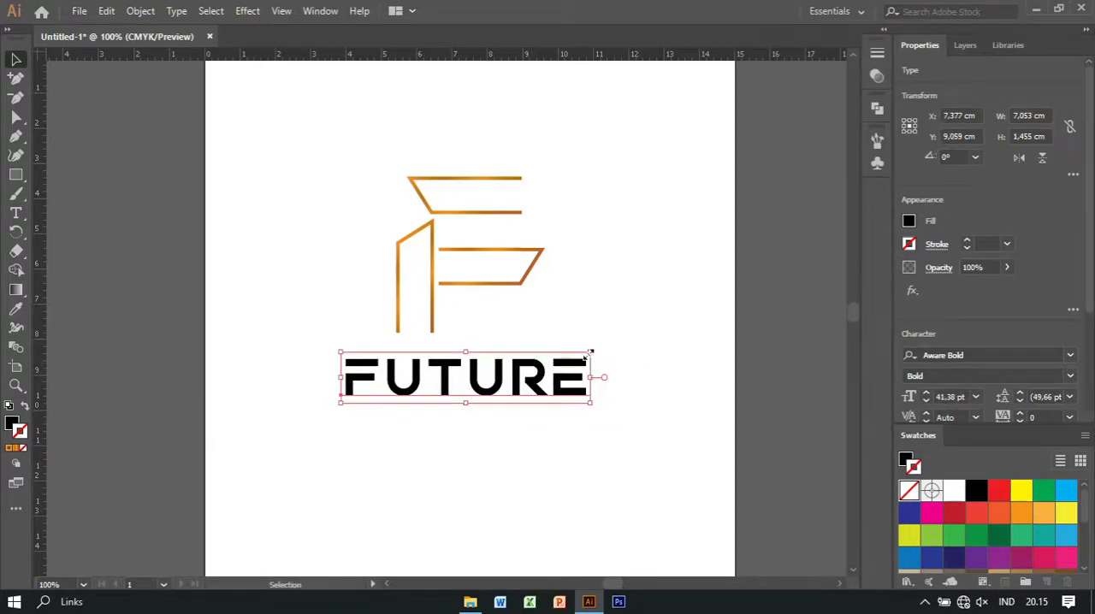
left_click_drag(591, 352, 660, 337)
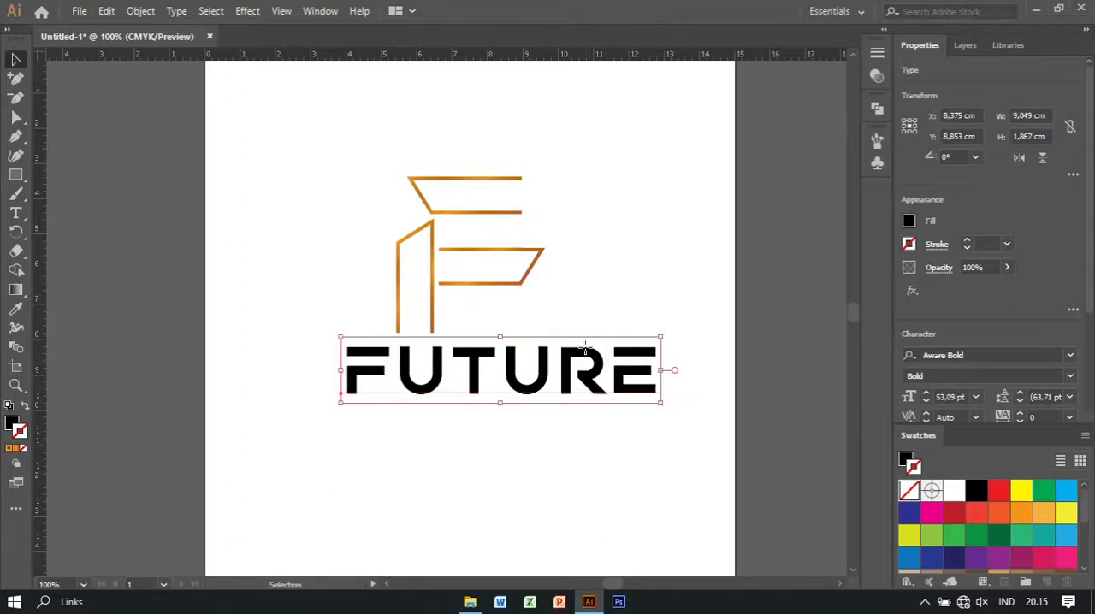
left_click_drag(585, 346, 546, 391)
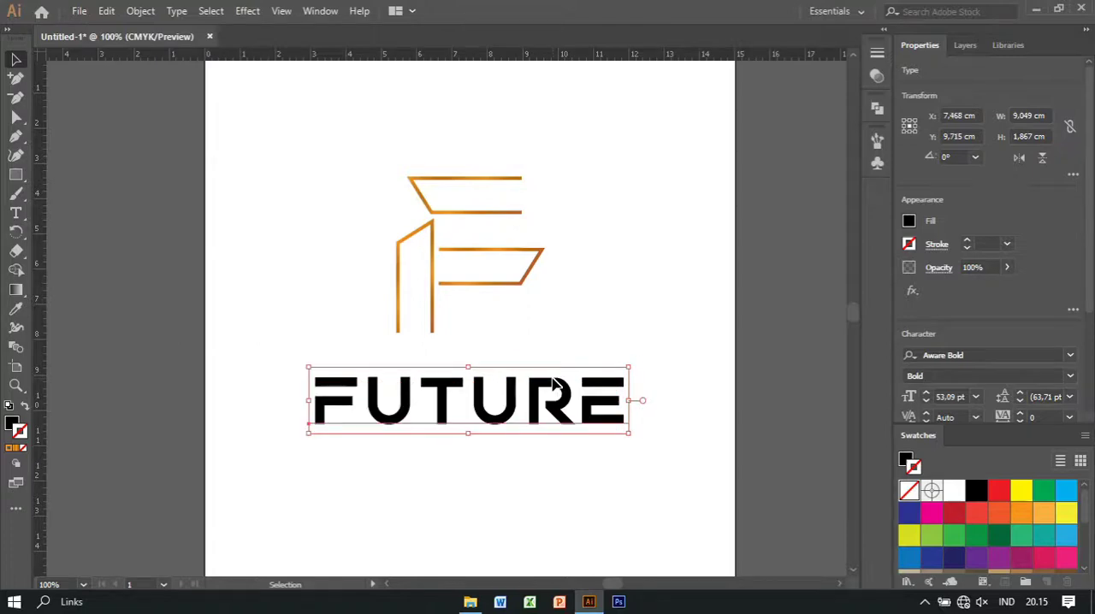
left_click(585, 344)
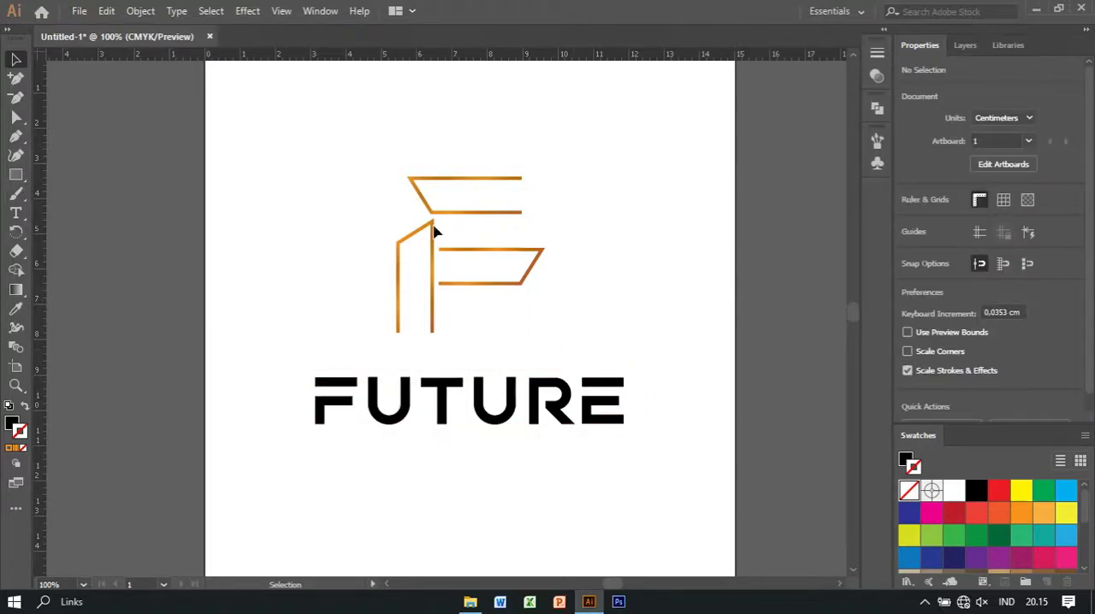
Scale the FUTURE text down proportionally about its centre to about 4.93 cm wide
left_click_drag(356, 127, 618, 335)
left_click(601, 389)
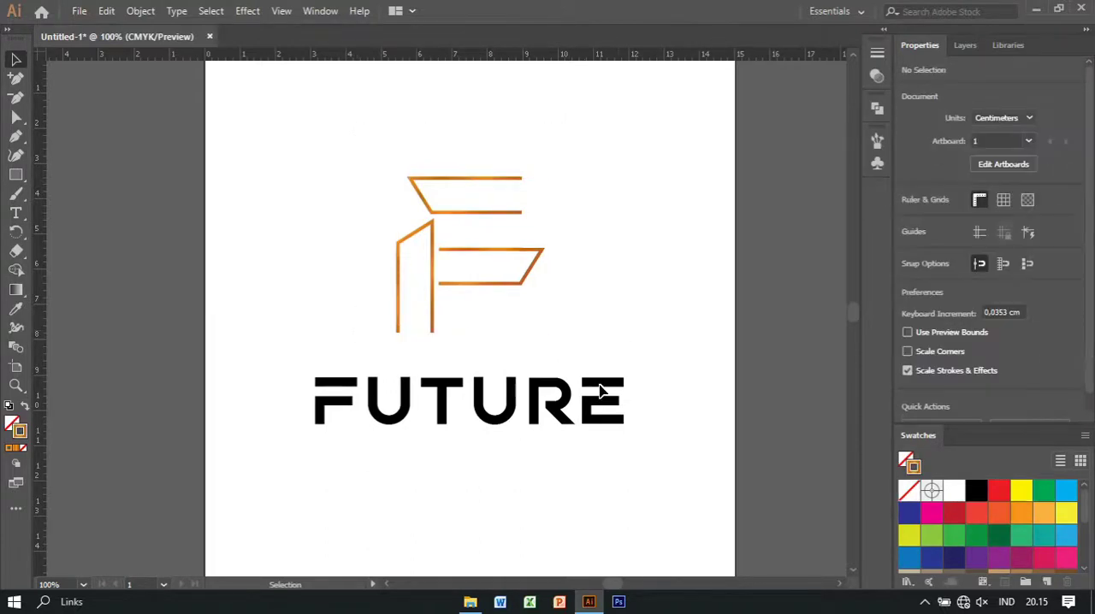
left_click(628, 427)
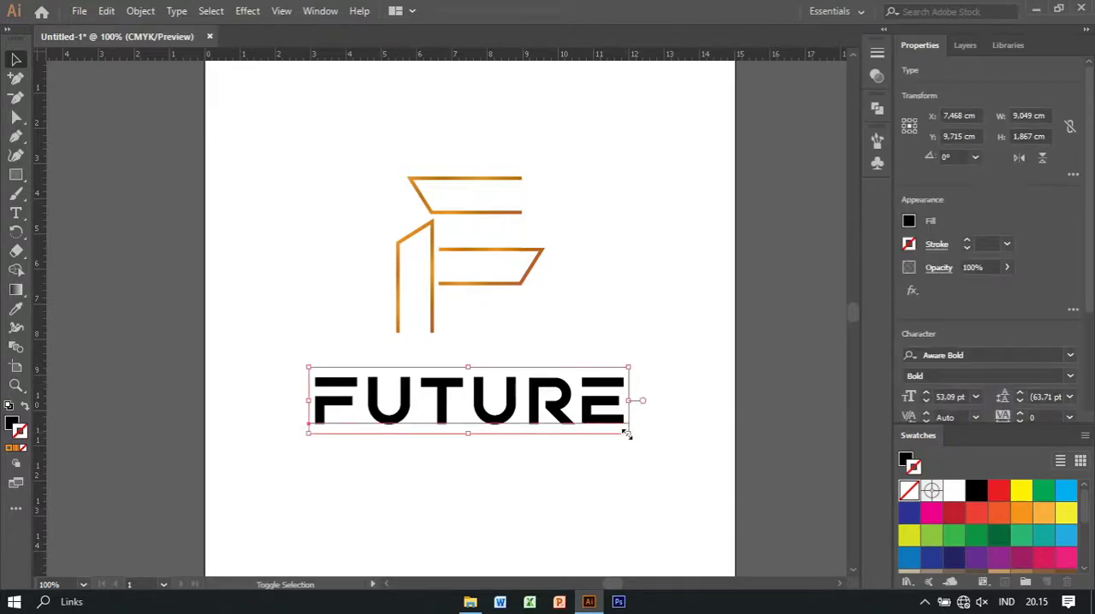
left_click_drag(627, 435, 583, 420)
Nudge the FUTURE text up and right to align with the logo's left edge, and shrink it to about the logo's width
key("Up")
key("Up")
key("Up")
key("Up")
key("Up")
key("Up")
key("Up")
key("Up")
key("Up")
key("Up")
key("Up")
key("Up")
key("Up")
key("Up")
key("Up")
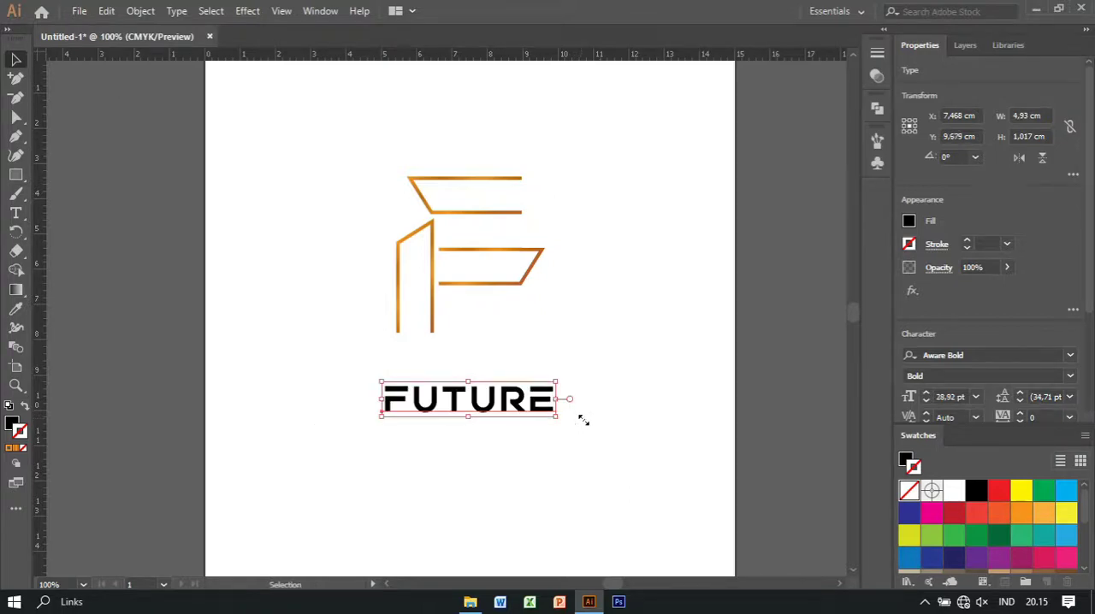
key("Up")
key("Up")
key("Up")
key("Up")
key("Up")
key("Up")
key("Up")
key("Up")
key("Up")
key("Up")
key("Up")
key("Up")
key("Up")
key("Up")
key("Up")
key("Up")
key("Up")
key("Up")
key("Up")
key("Up")
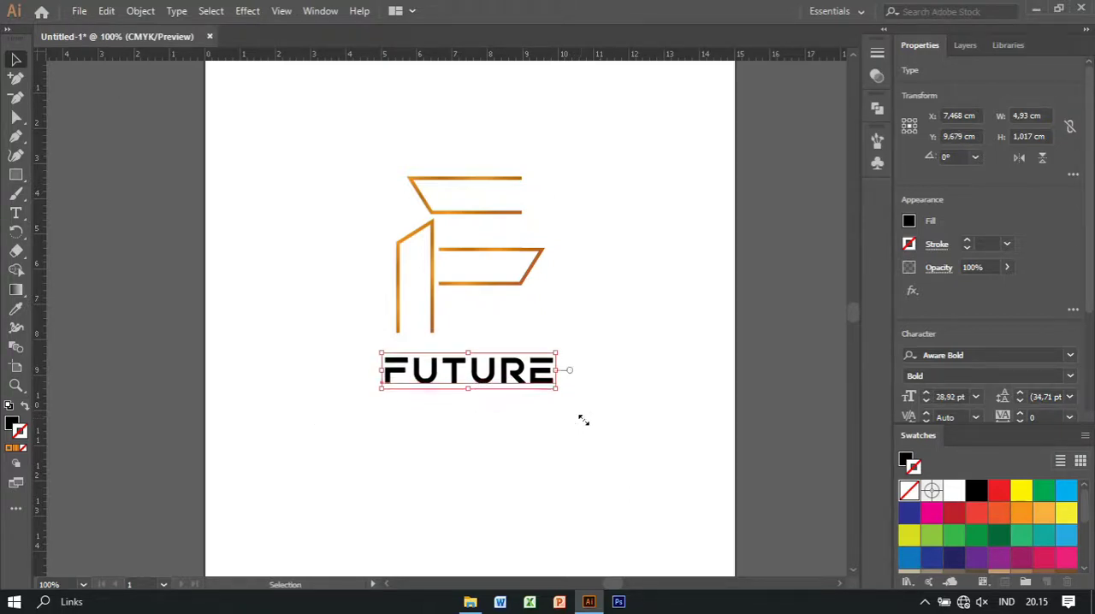
key("Right")
key("Right")
key("Right")
key("Right")
key("Right")
key("Right")
key("Right")
key("Right")
key("Right")
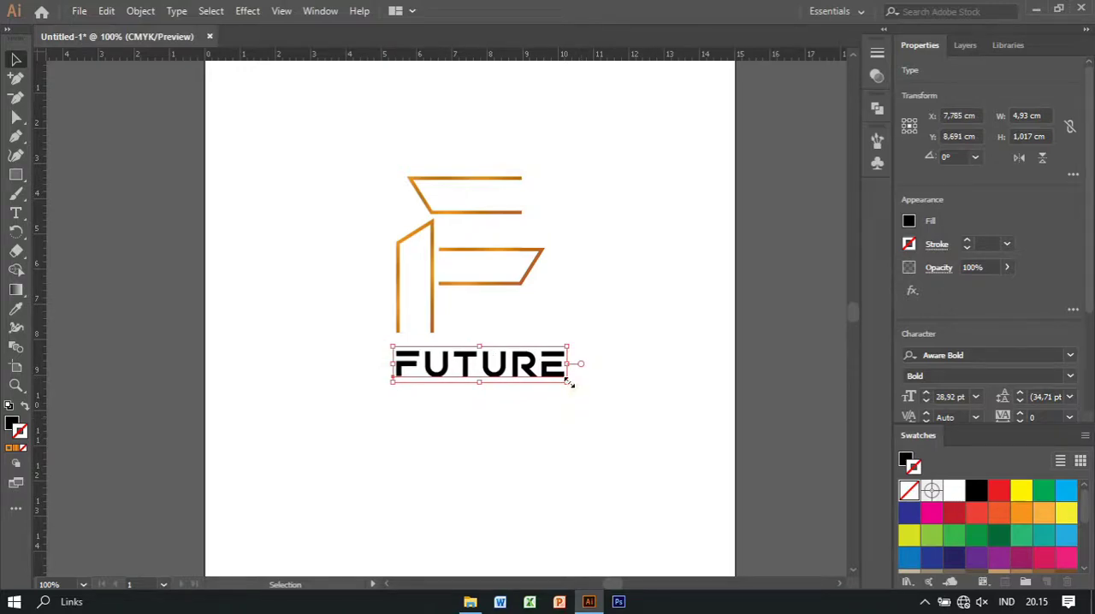
left_click_drag(570, 349, 562, 353)
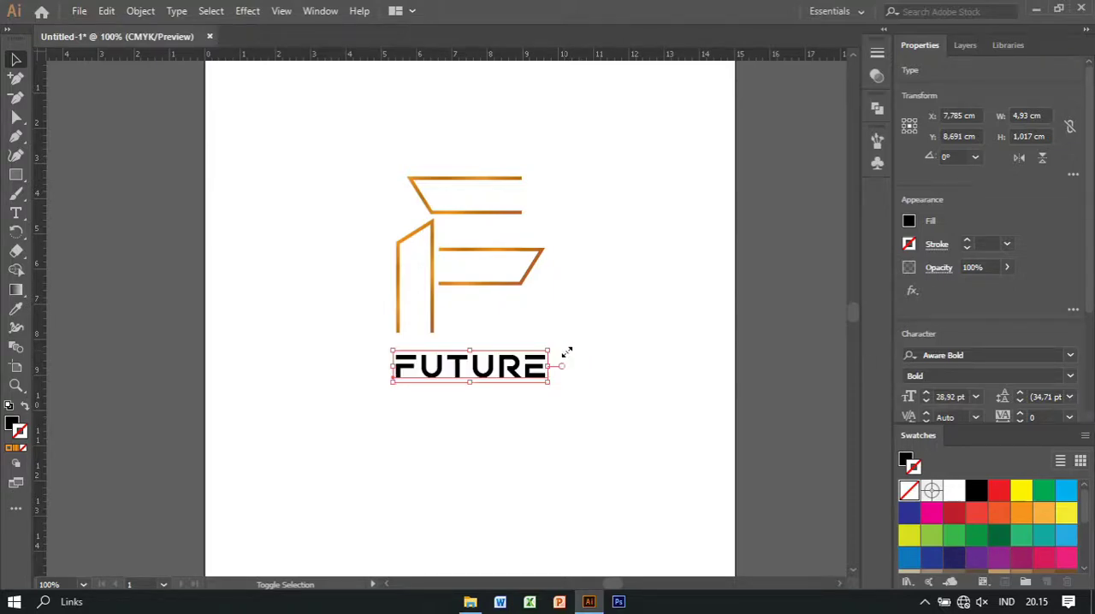
Move the FUTURE text up slightly, closer to the logo mark
left_click(584, 339)
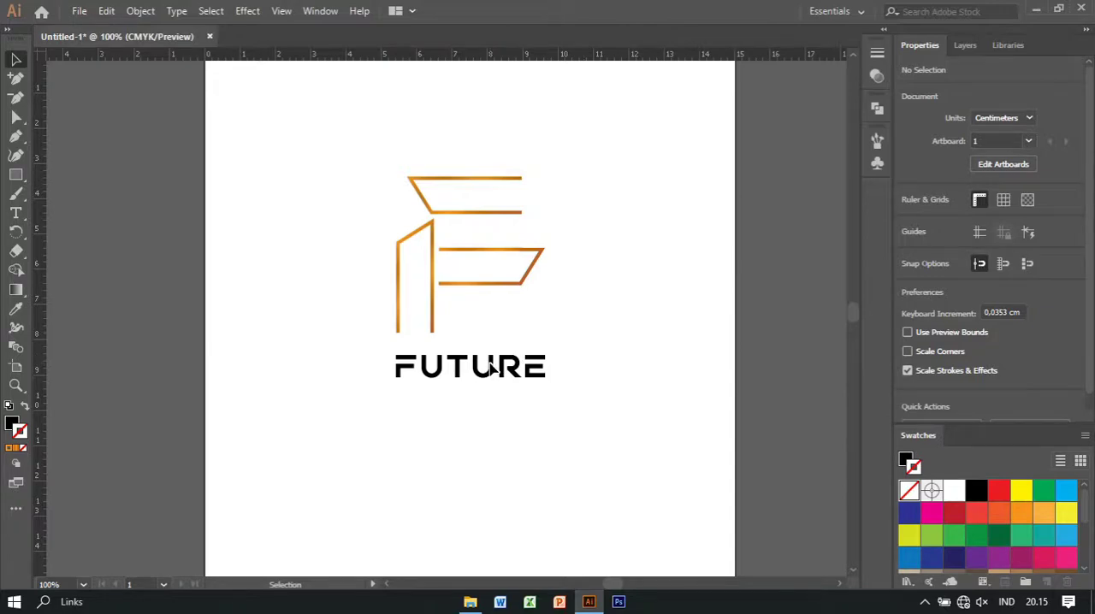
left_click_drag(492, 368, 492, 363)
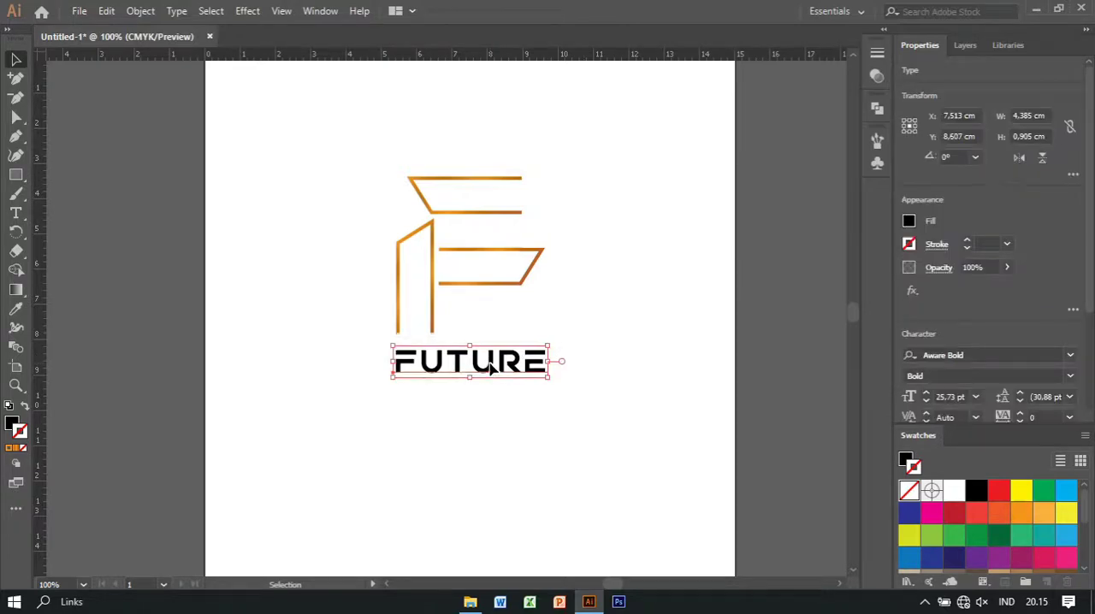
left_click(287, 367)
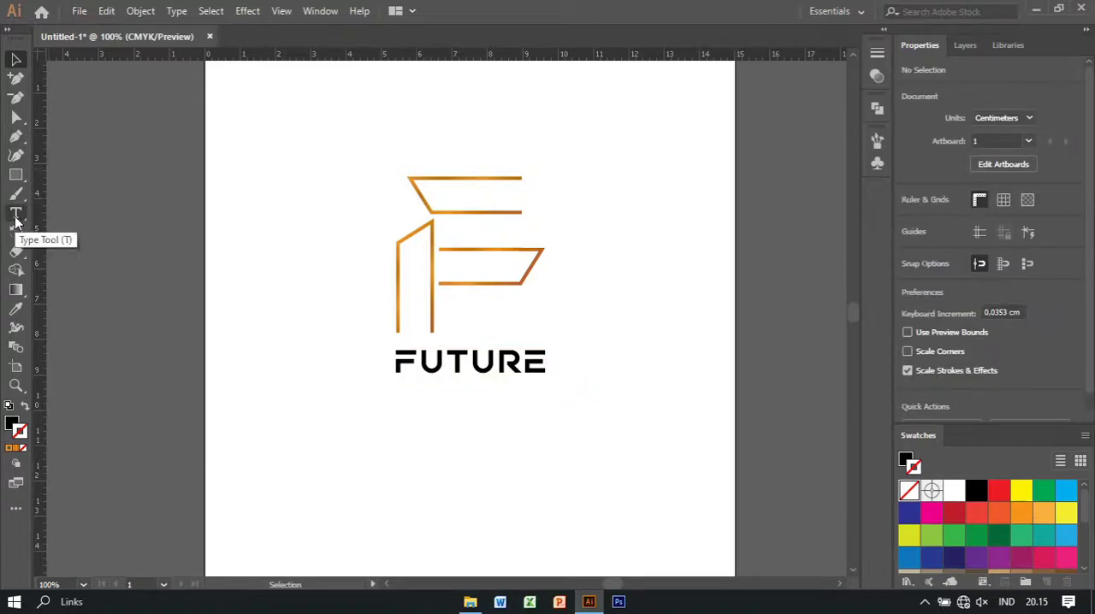
Add the point text REAL ESTATE on a new line beneath FUTURE
left_click(15, 213)
left_click(414, 401)
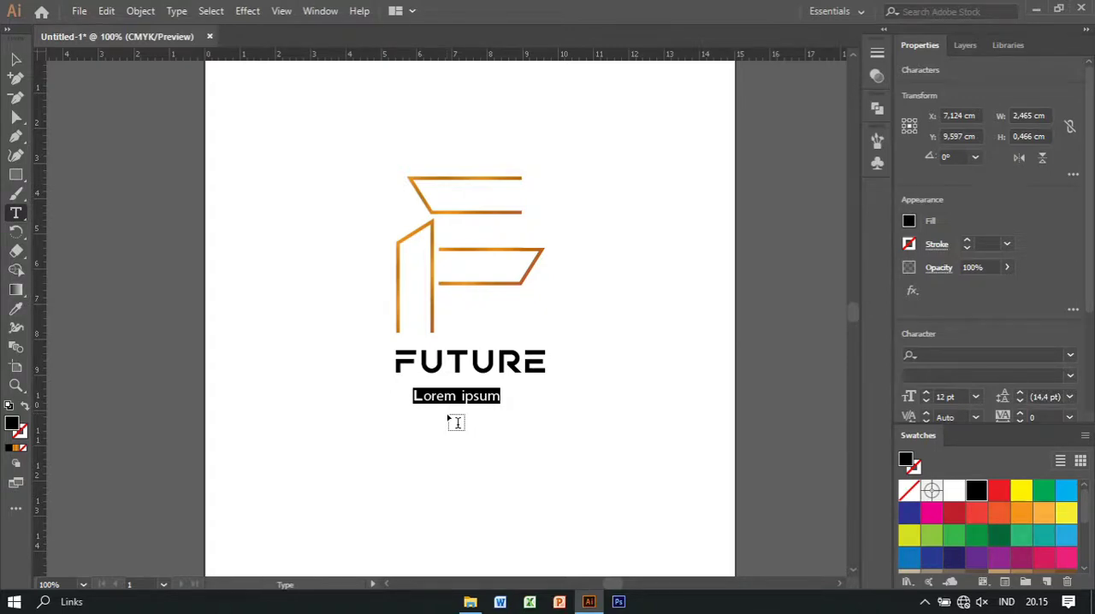
type("REAL ESTATE")
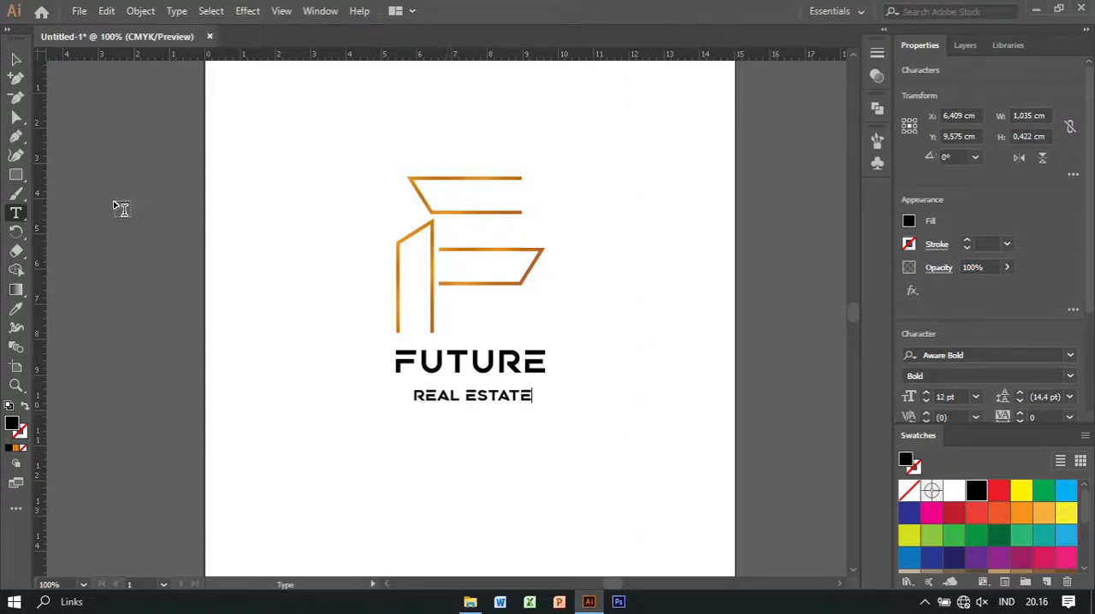
left_click(17, 60)
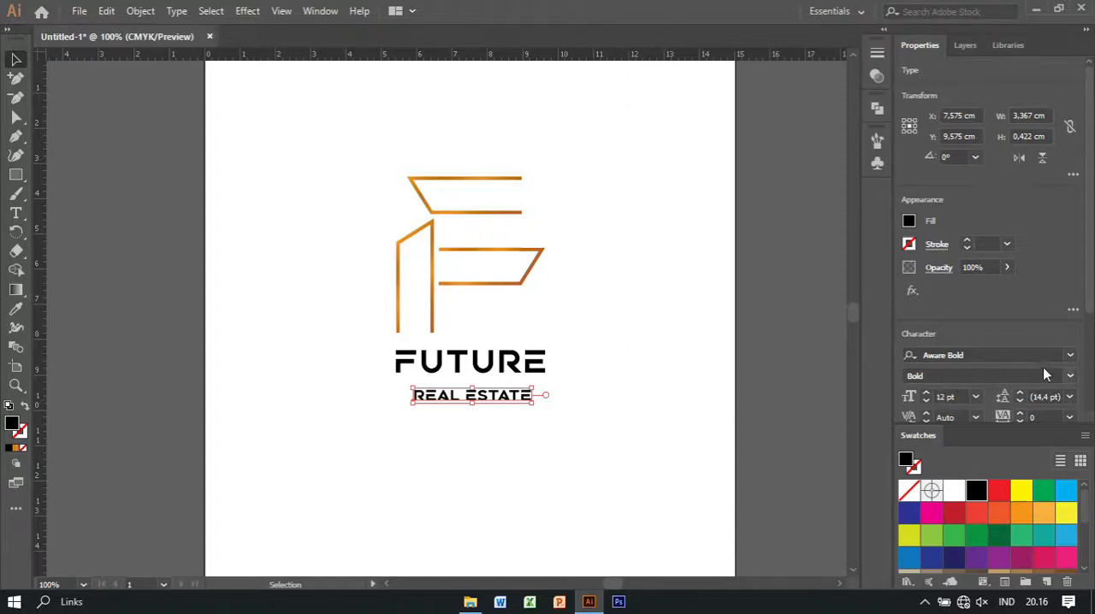
Increase the tracking of the REAL ESTATE text to 143
left_click(928, 416)
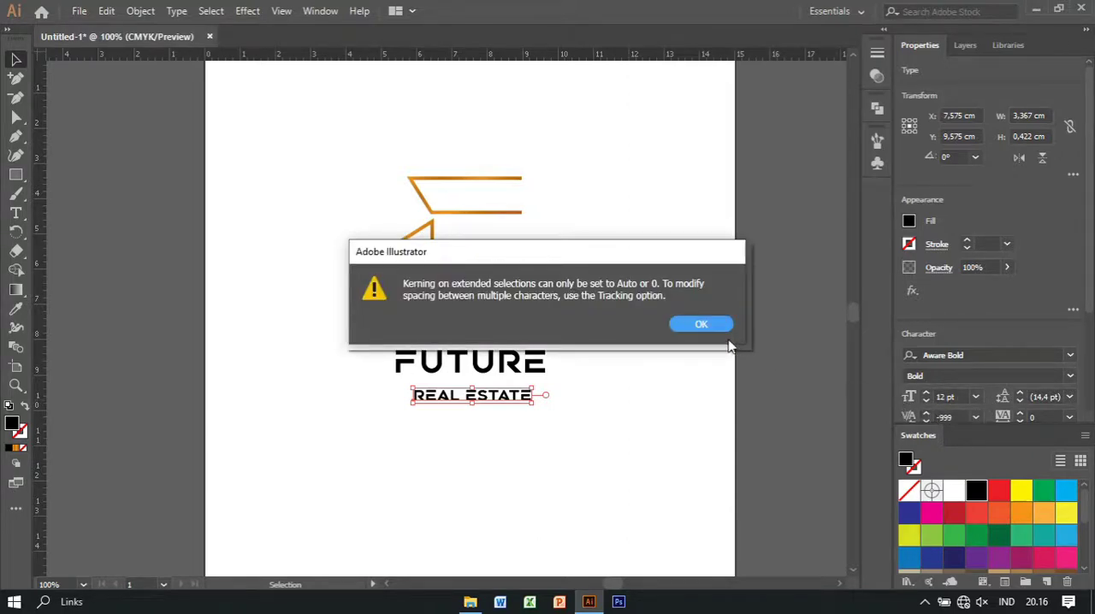
key("Return")
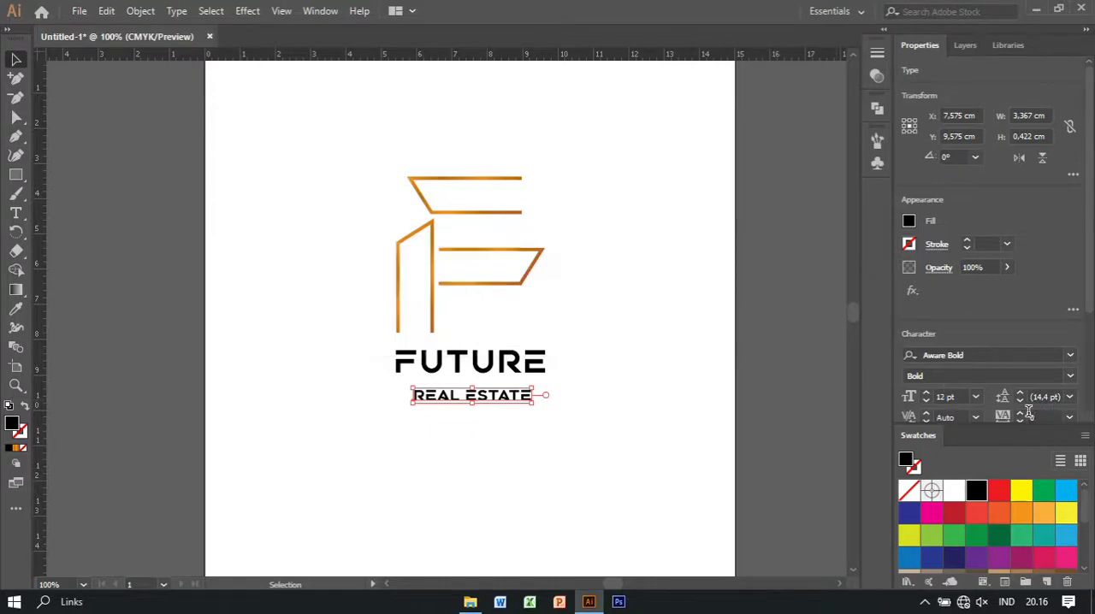
left_click(1020, 412)
left_click(1020, 413)
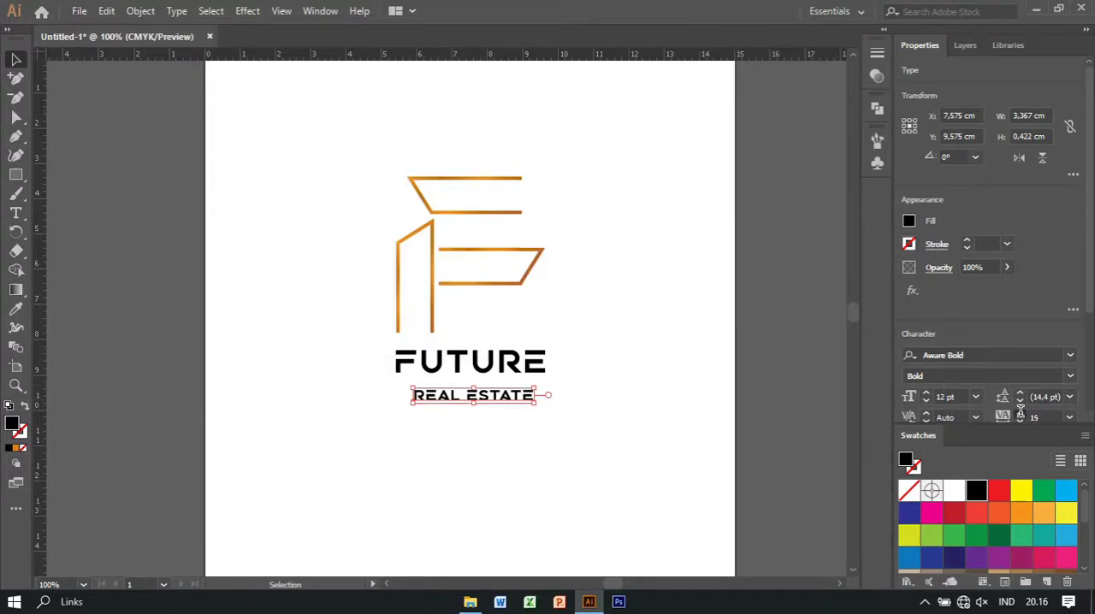
left_click(1020, 412)
left_click(1020, 412)
left_click(1019, 412)
left_click(1020, 412)
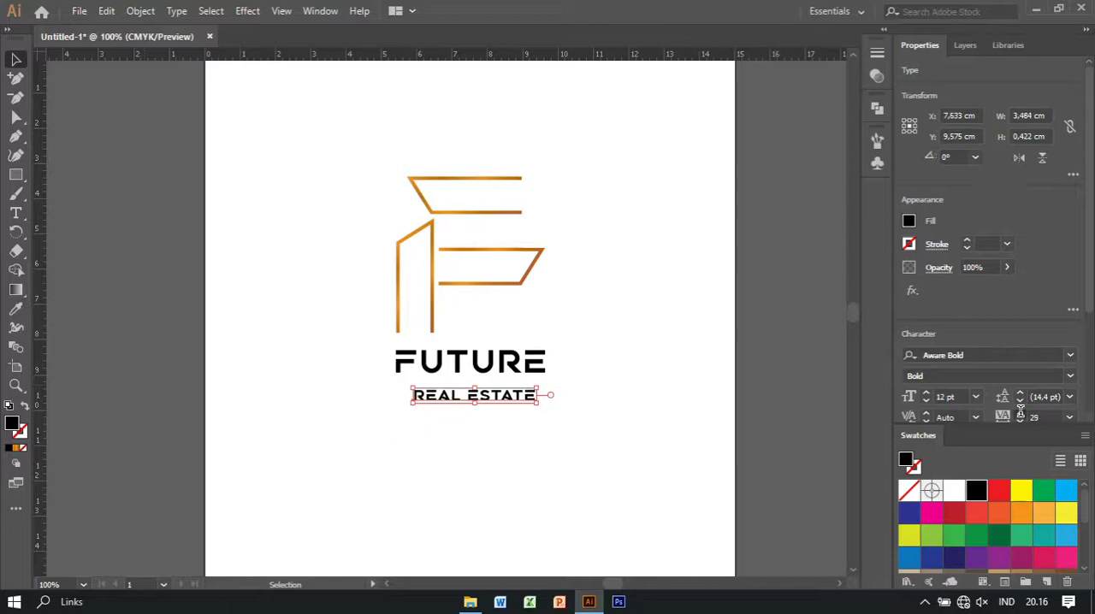
left_click(1020, 412)
left_click(1019, 412)
left_click(1020, 412)
left_click(1020, 412)
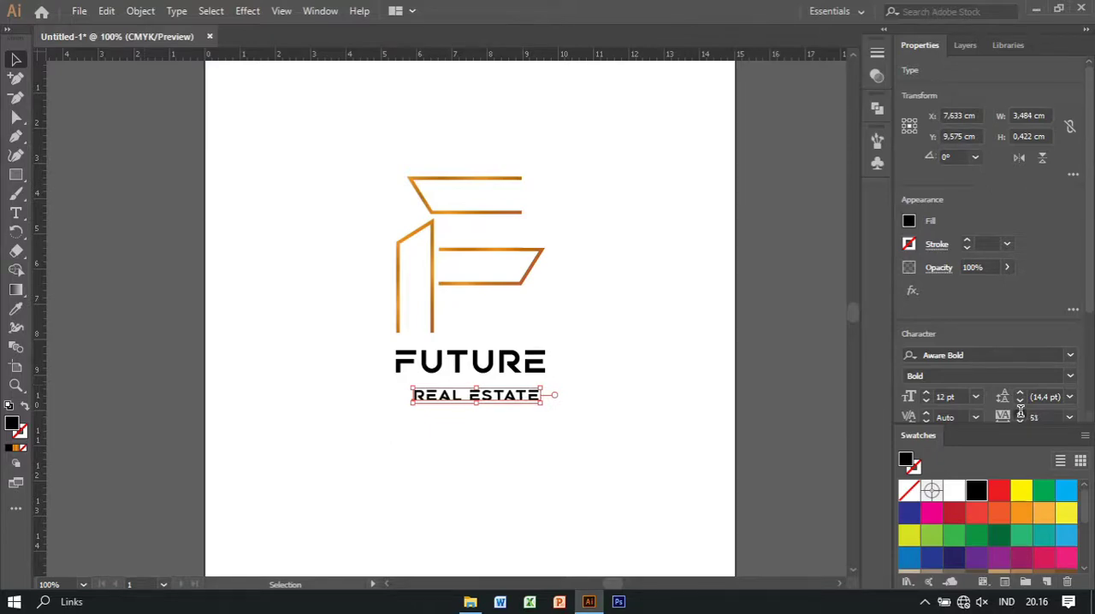
left_click(1020, 413)
left_click(1020, 413)
left_click(1020, 412)
left_click(1020, 413)
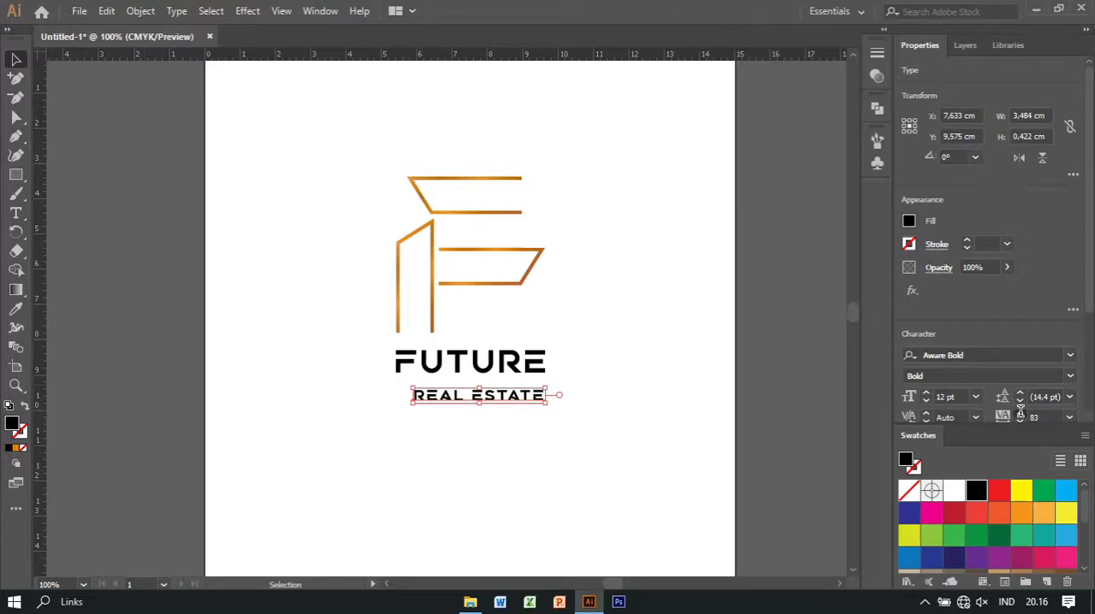
left_click(1020, 412)
left_click(1020, 412)
left_click(1019, 413)
left_click(1020, 412)
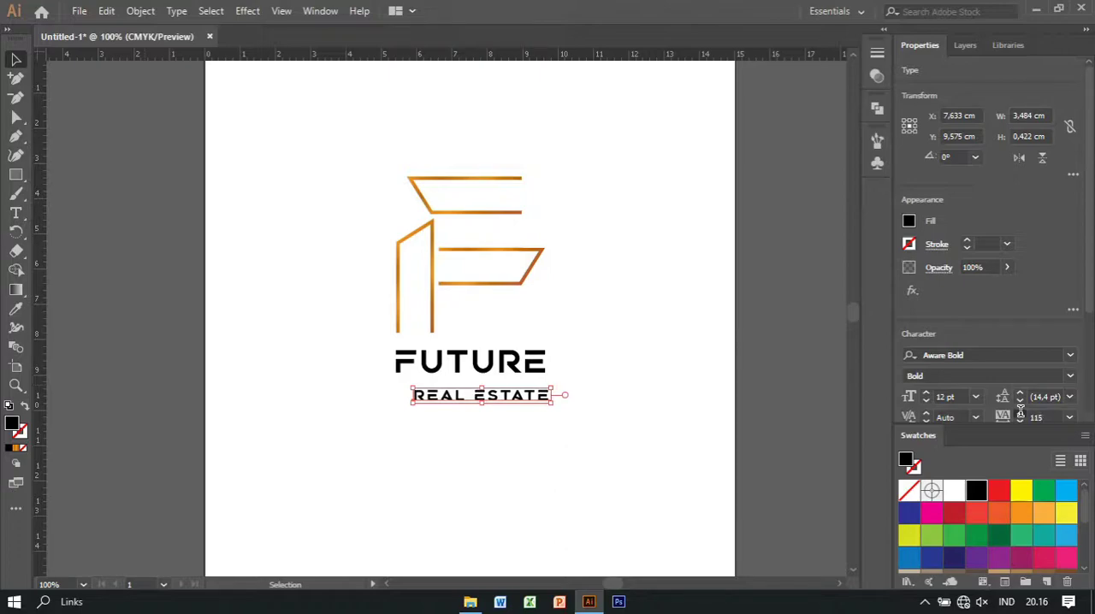
left_click(1019, 412)
left_click(1020, 412)
left_click(1020, 412)
left_click(1020, 412)
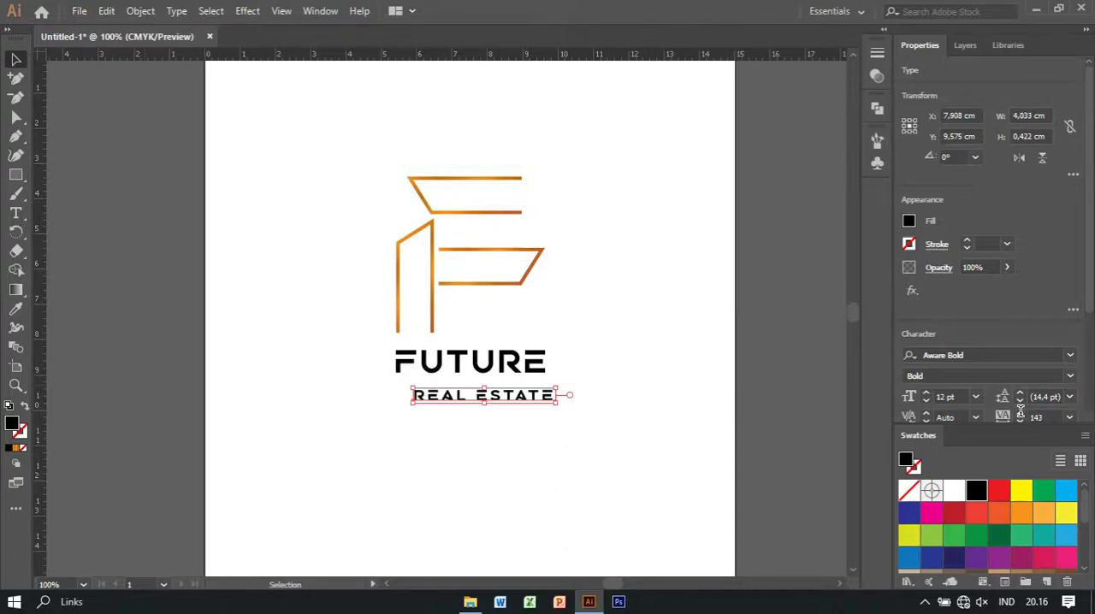
Preview a few alternative fonts on the REAL ESTATE text and return to Aware Bold
left_click(1070, 356)
left_click(1070, 356)
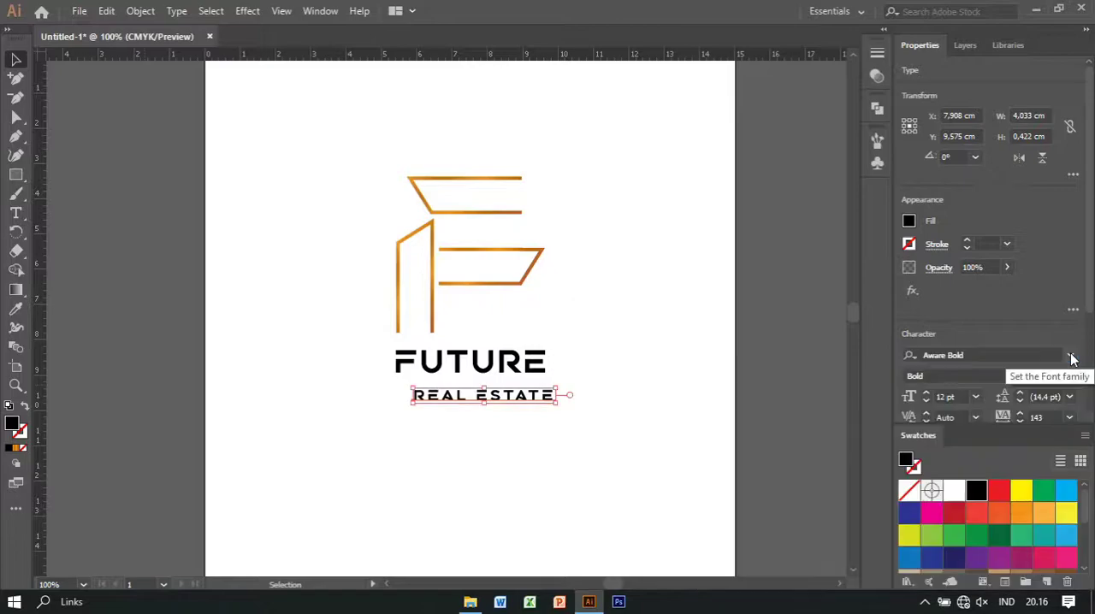
left_click(1070, 356)
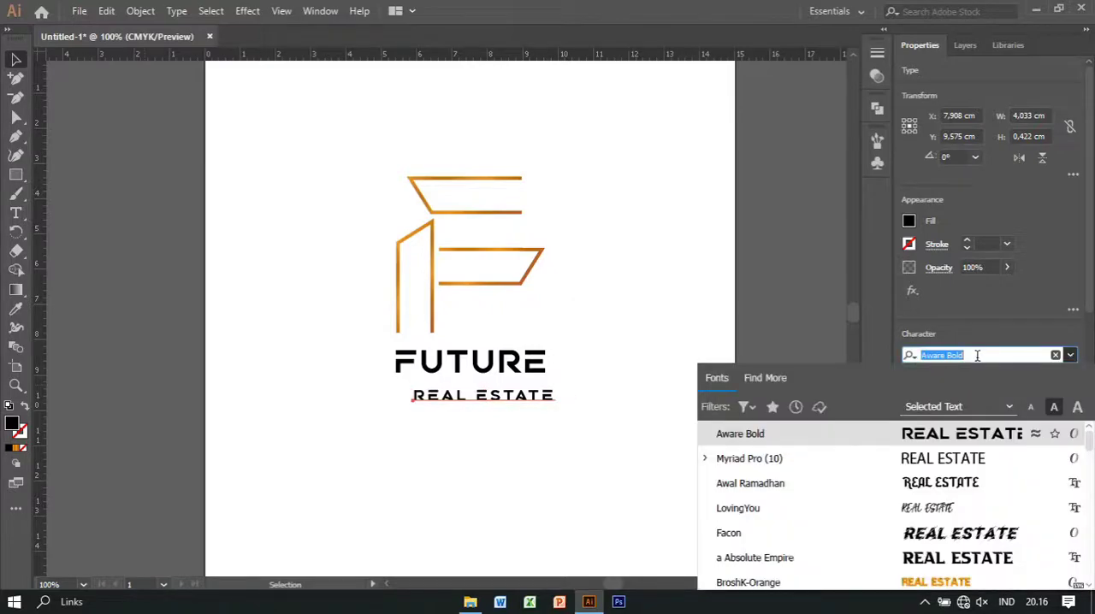
key("Down")
key("Down")
key("Down")
key("Down")
key("Down")
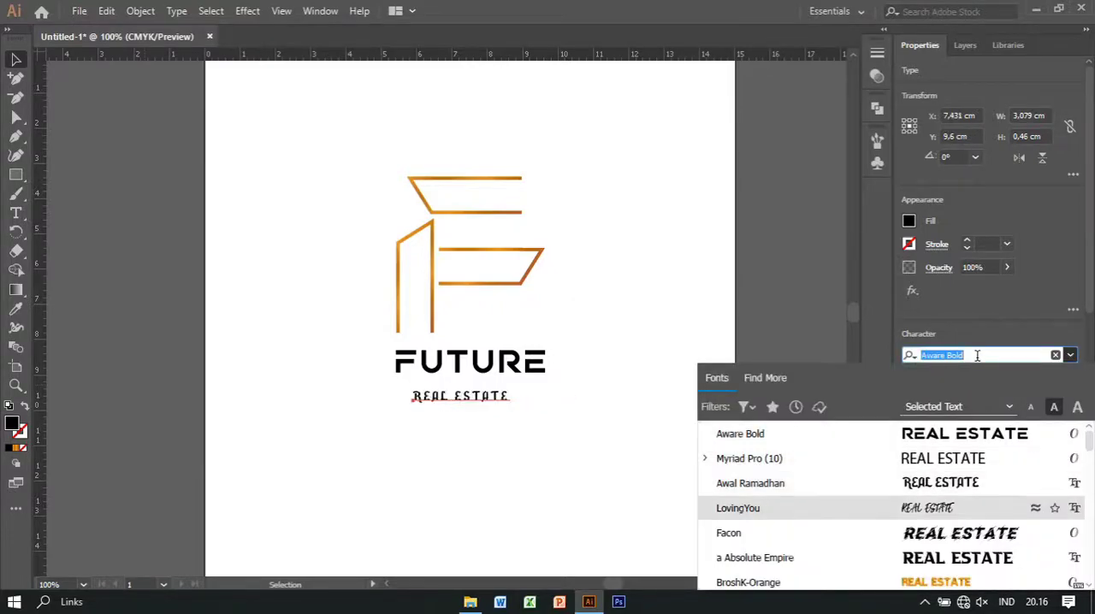
key("Up")
key("Up")
key("Up")
key("Up")
key("Up")
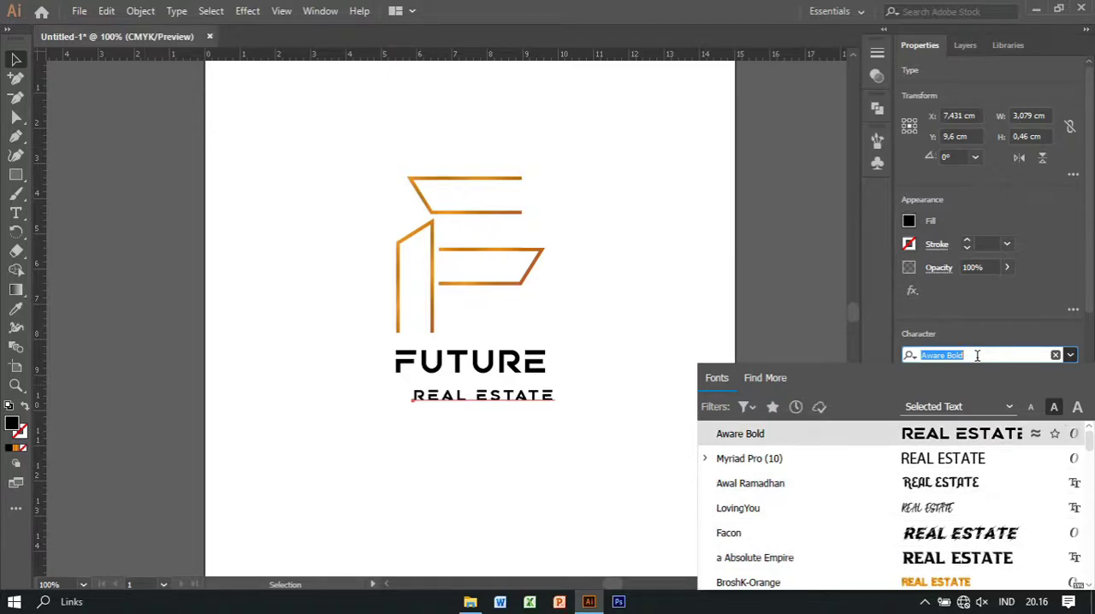
key("Return")
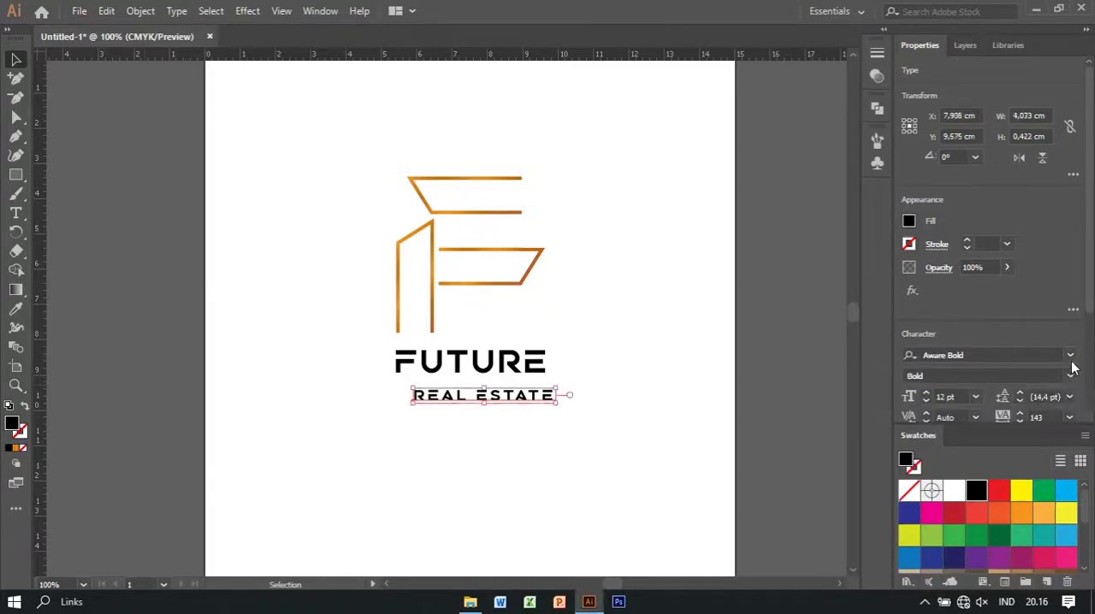
Set the font family of the REAL ESTATE text to Humnst777 Lt BT Light
left_click(1072, 356)
key("Down")
key("Down")
key("Down")
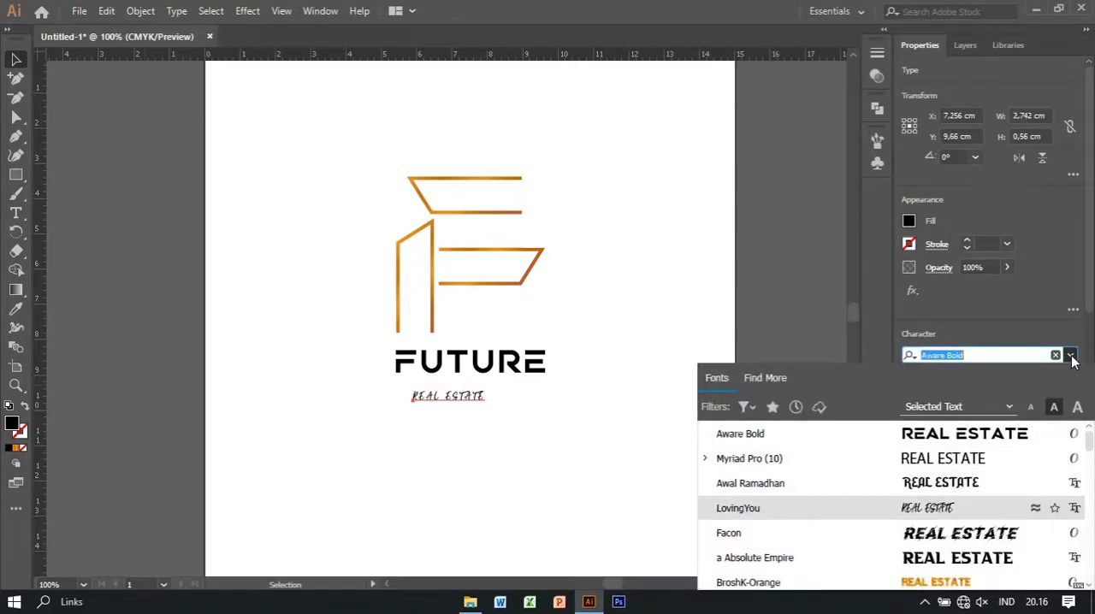
key("Down")
key("Down")
key("Down")
key("Down")
key("Down")
key("Down")
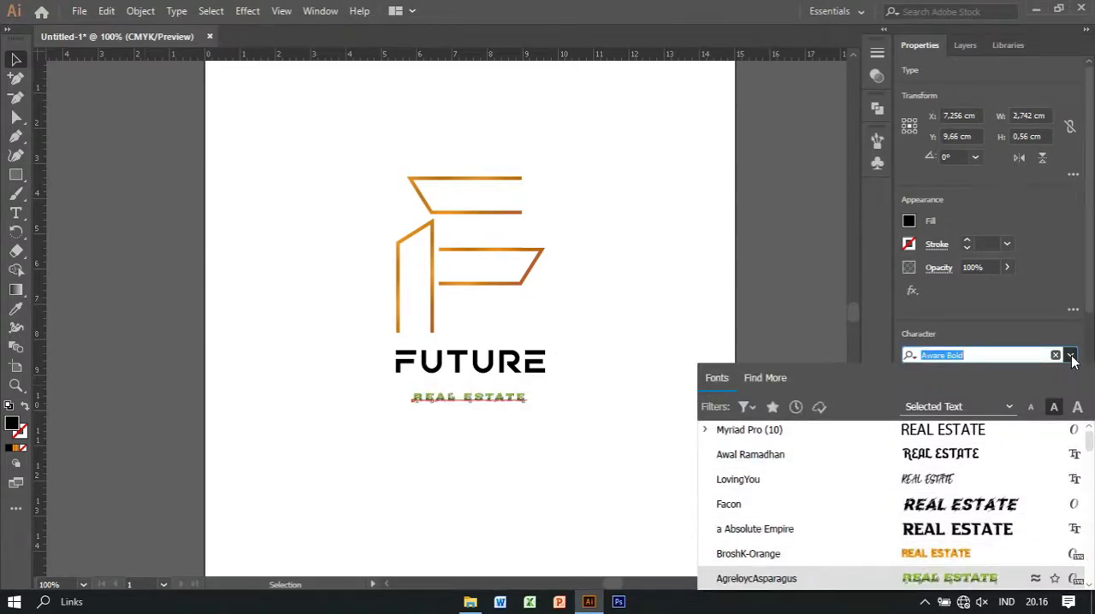
key("Down")
key("Up")
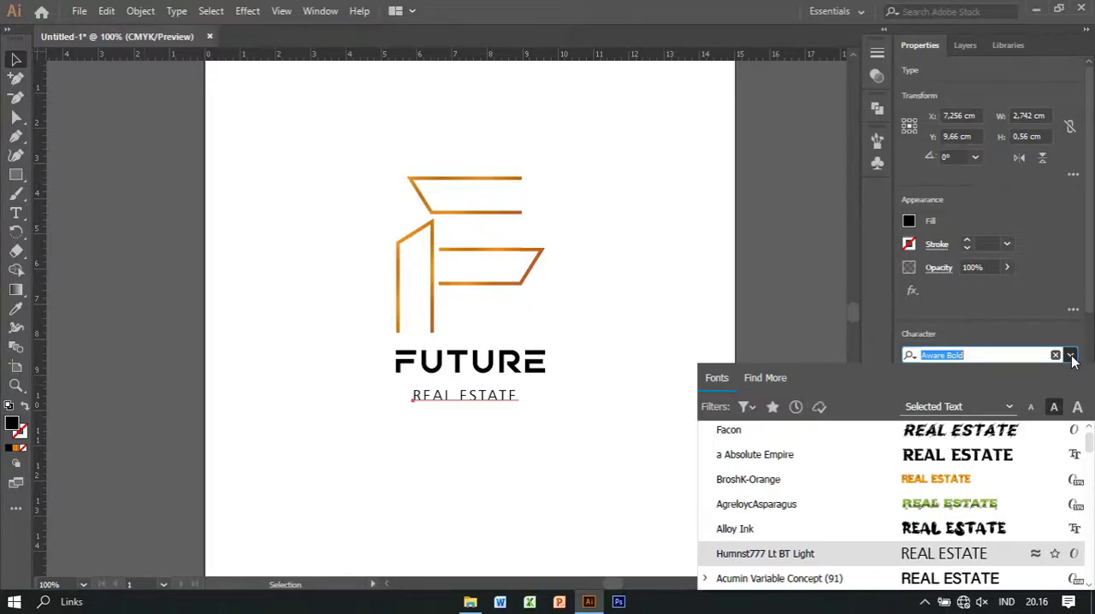
key("Return")
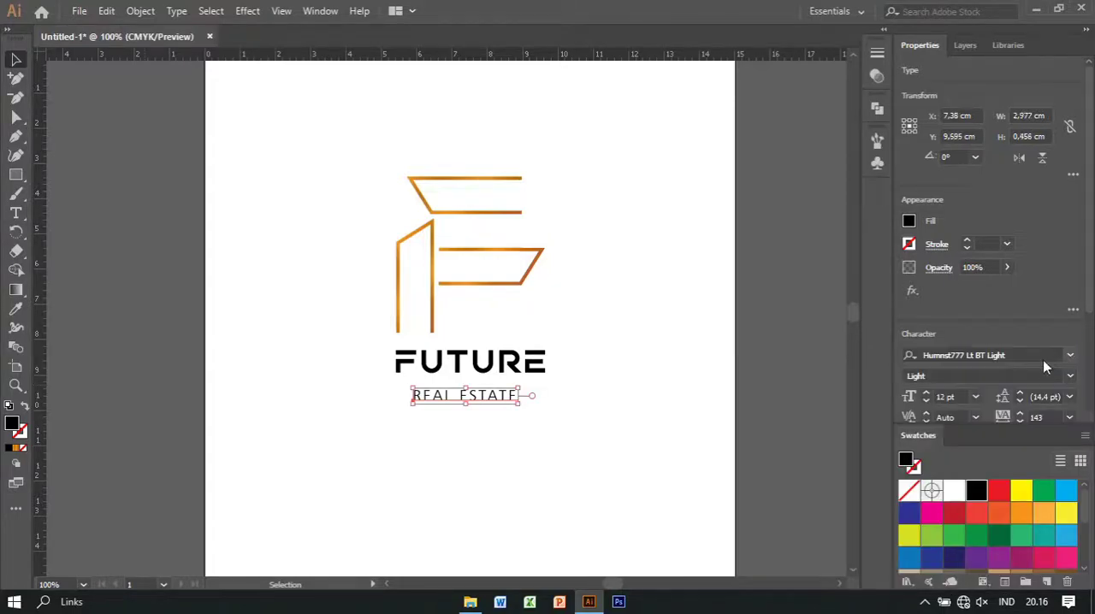
Move the REAL ESTATE text close beneath FUTURE near its left edge and resize it to about 3.29 cm wide
left_click_drag(470, 406, 474, 403)
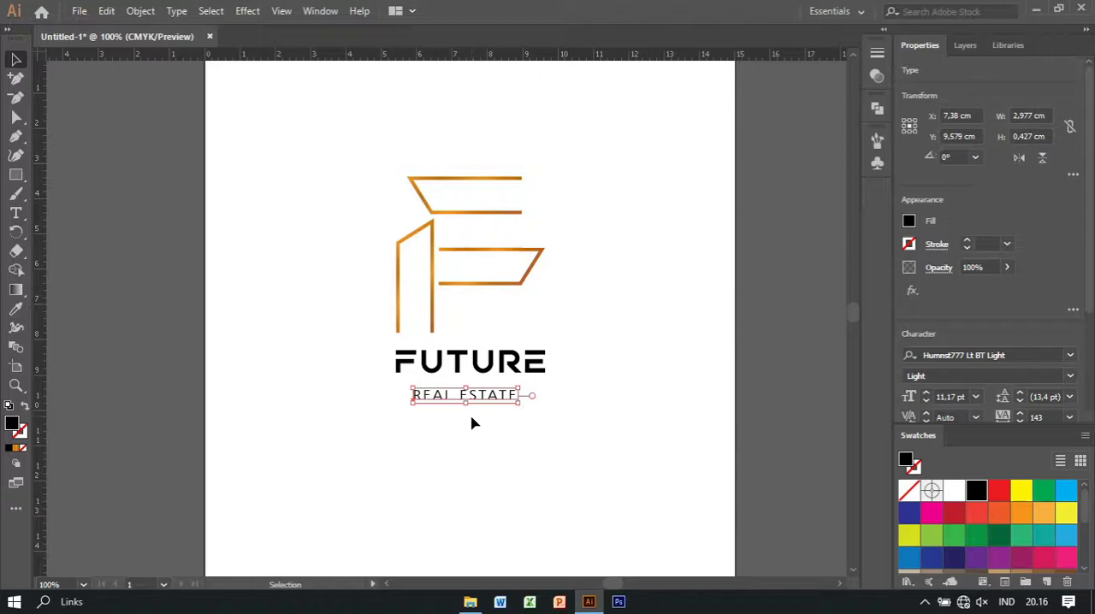
left_click(472, 423)
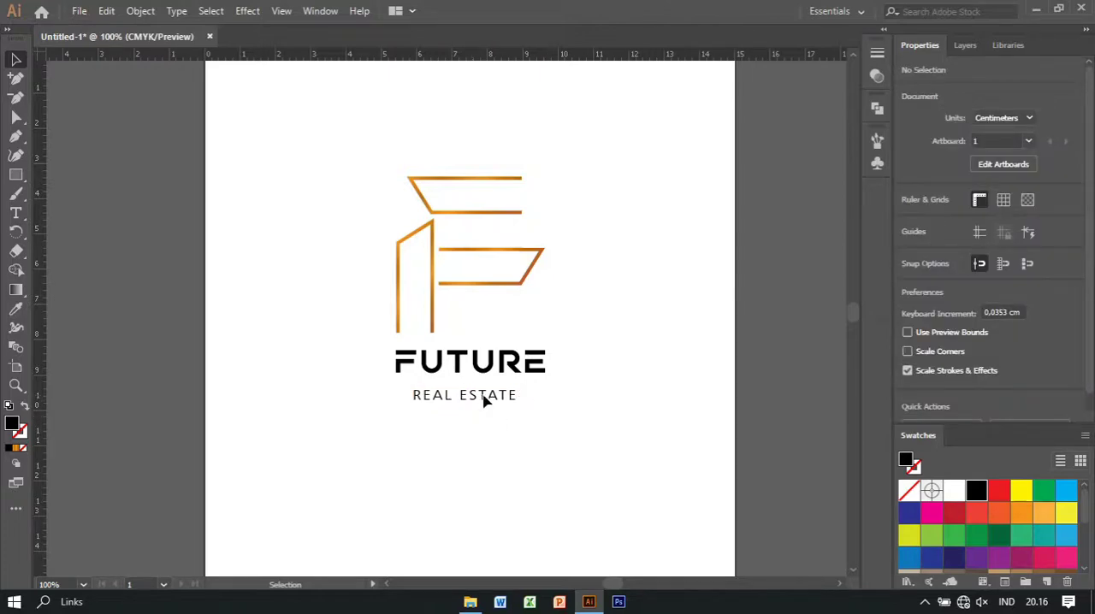
left_click_drag(485, 400, 471, 395)
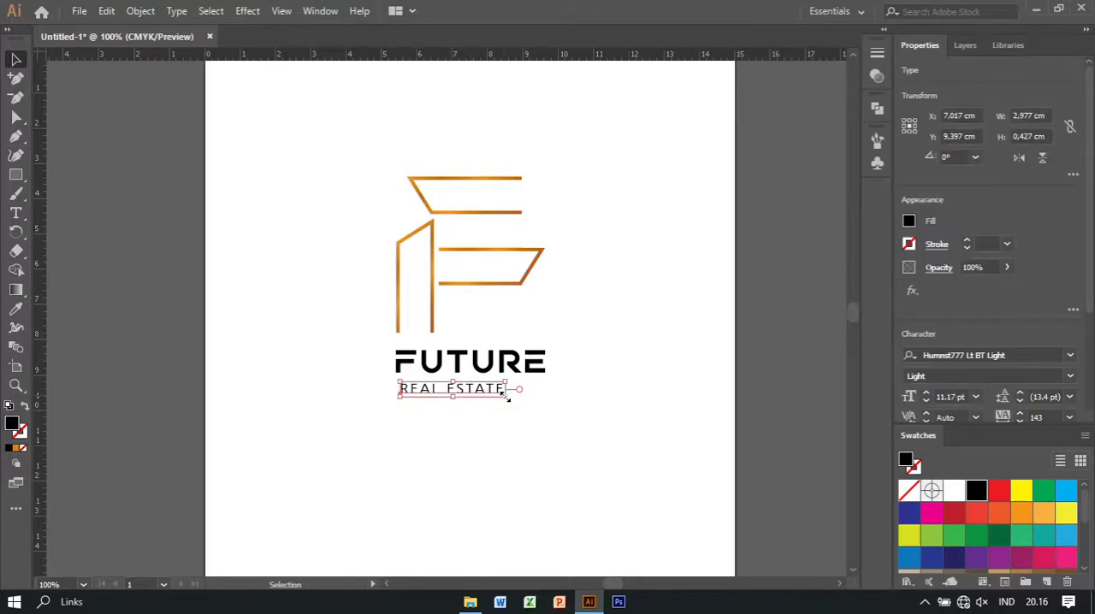
left_click_drag(506, 397, 517, 405)
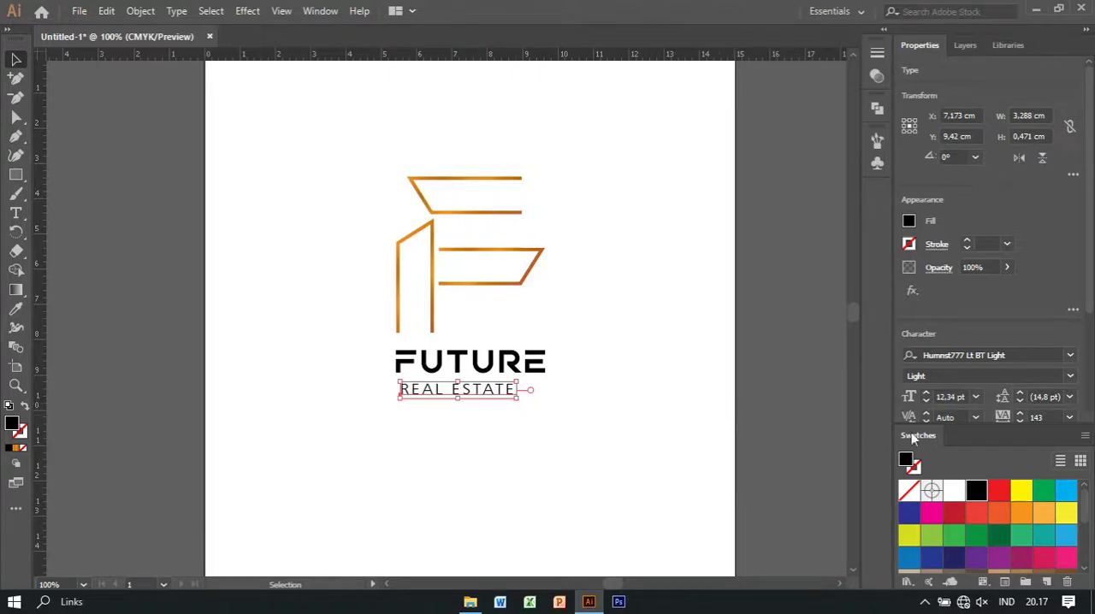
Widen the tracking of the REAL ESTATE text to 301 so it spans nearly the width of FUTURE
left_click(1022, 413)
left_click(1021, 413)
left_click(1021, 413)
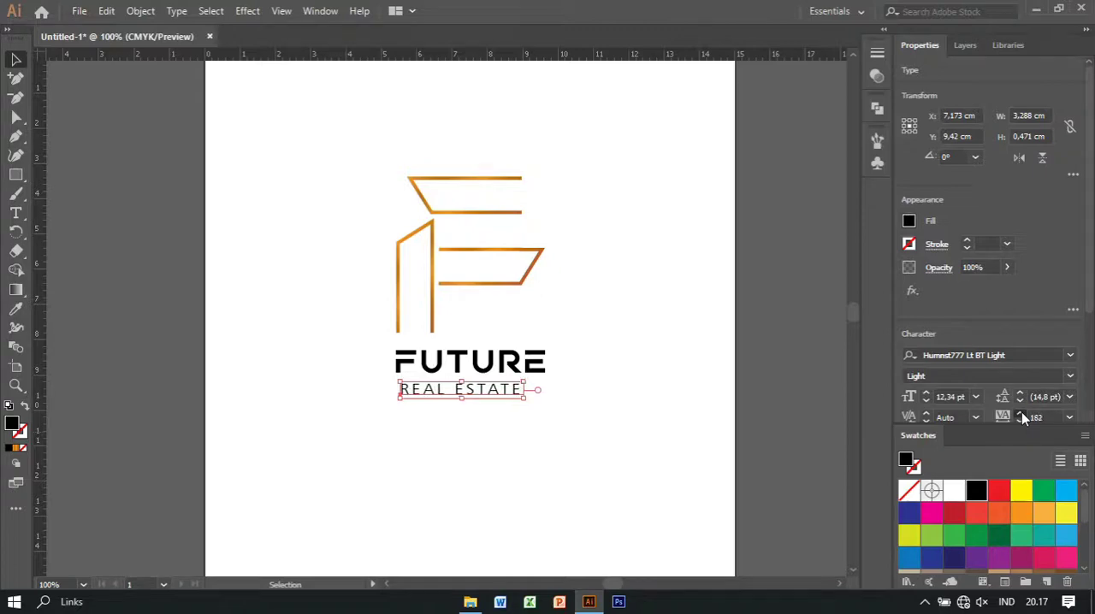
left_click(1021, 413)
left_click(1021, 412)
left_click(1022, 412)
left_click(1021, 412)
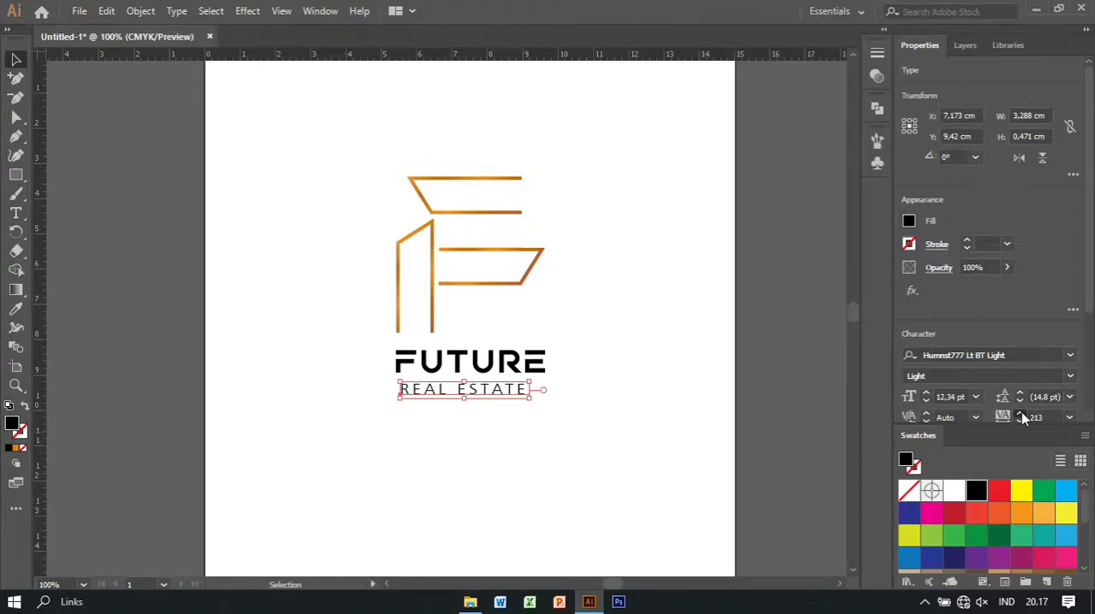
left_click(1021, 413)
left_click(1021, 413)
left_click(1021, 412)
left_click(1021, 412)
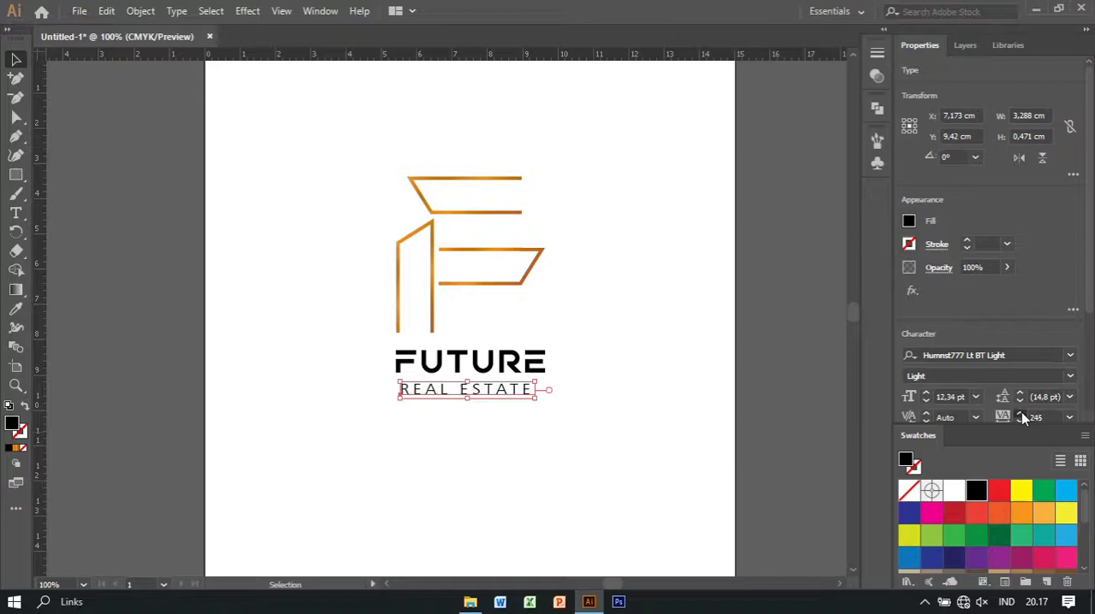
left_click(1022, 413)
left_click(1021, 414)
left_click(1022, 414)
left_click(1022, 414)
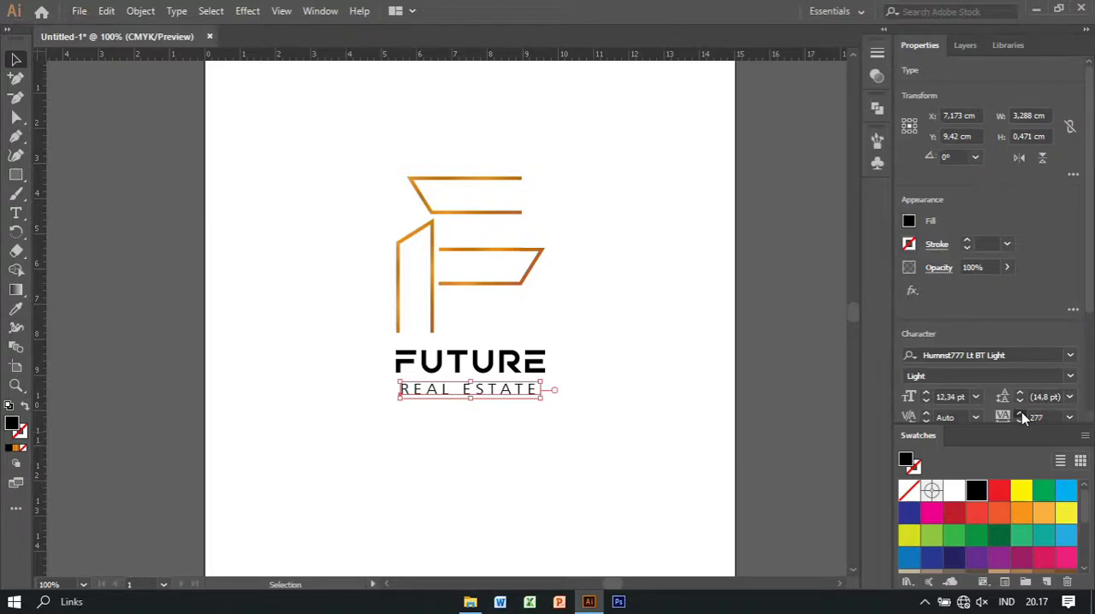
left_click(1021, 414)
left_click(1021, 412)
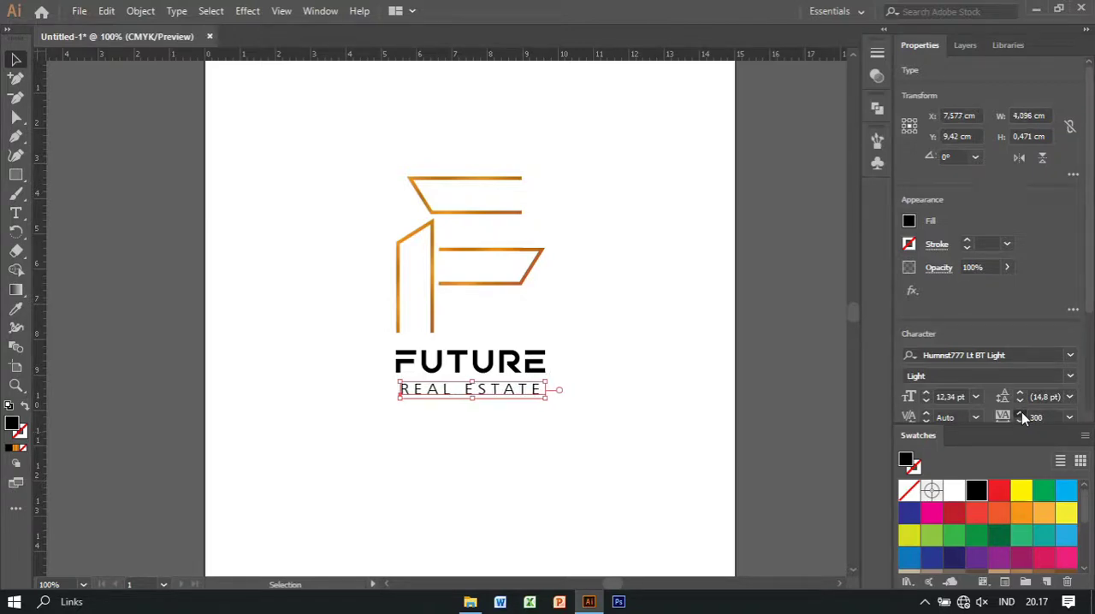
left_click(1021, 412)
left_click(470, 416)
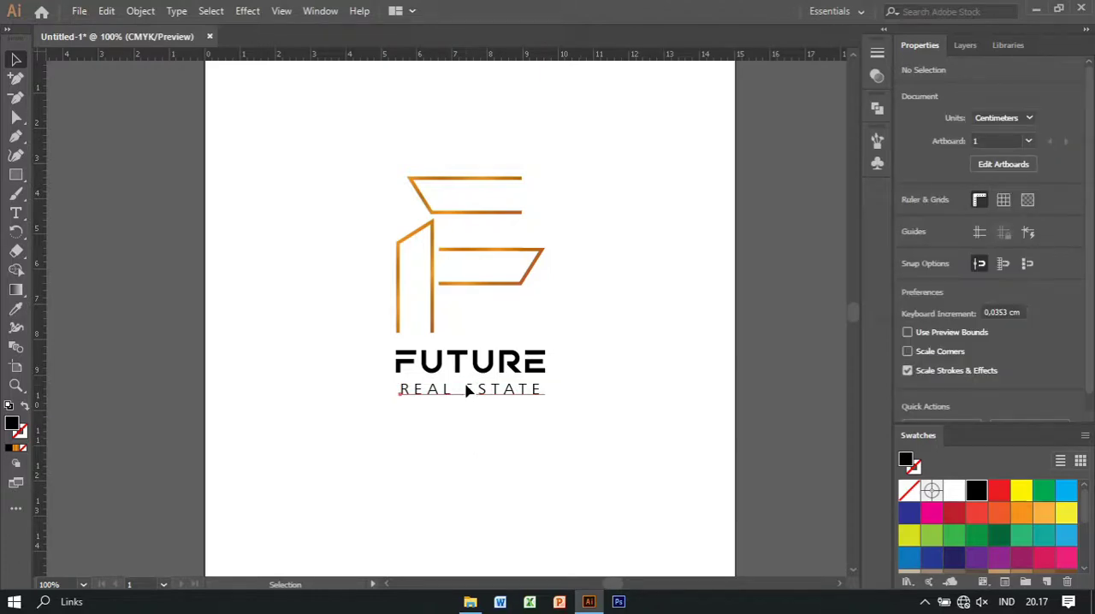
Insert an extra space between the words REAL and ESTATE in the tagline
key("t")
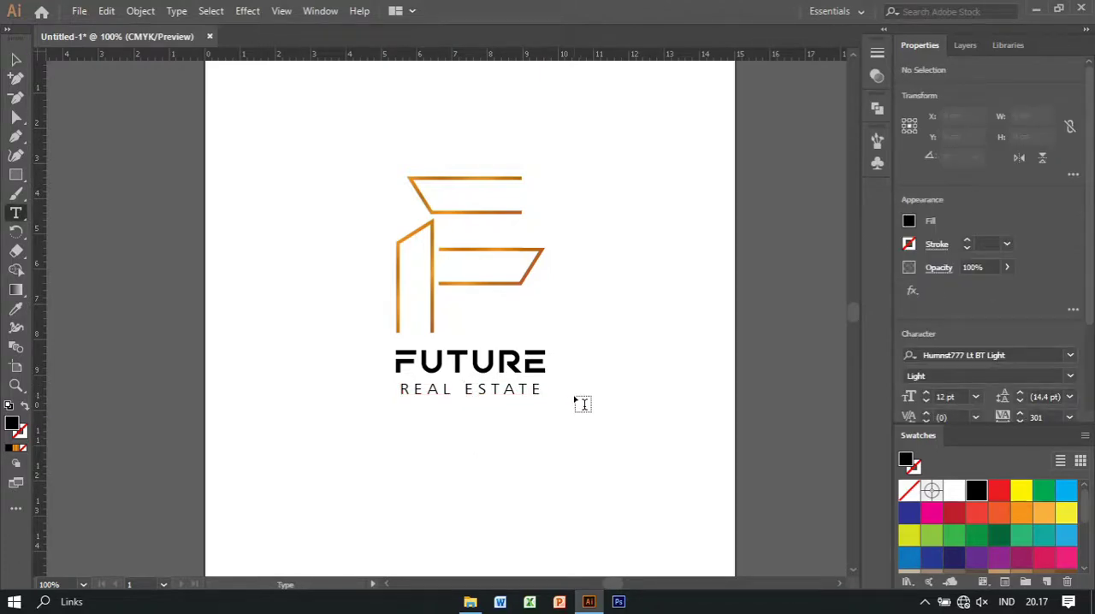
left_click(463, 387)
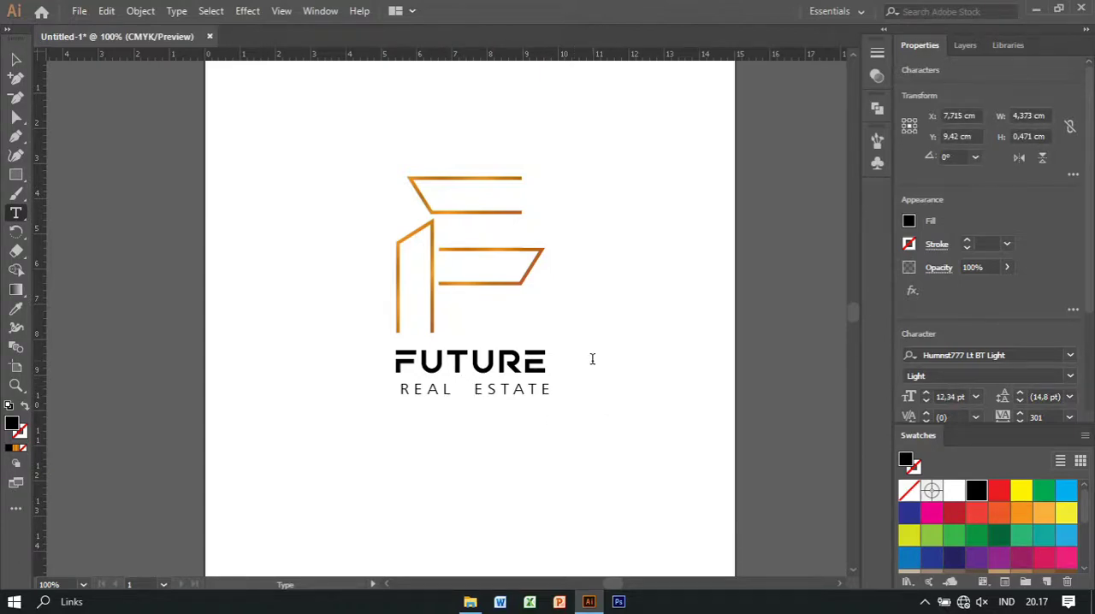
Remove the extra space between REAL and ESTATE and nudge the tagline closer beneath FUTURE, slightly to the right
key("BackSpace")
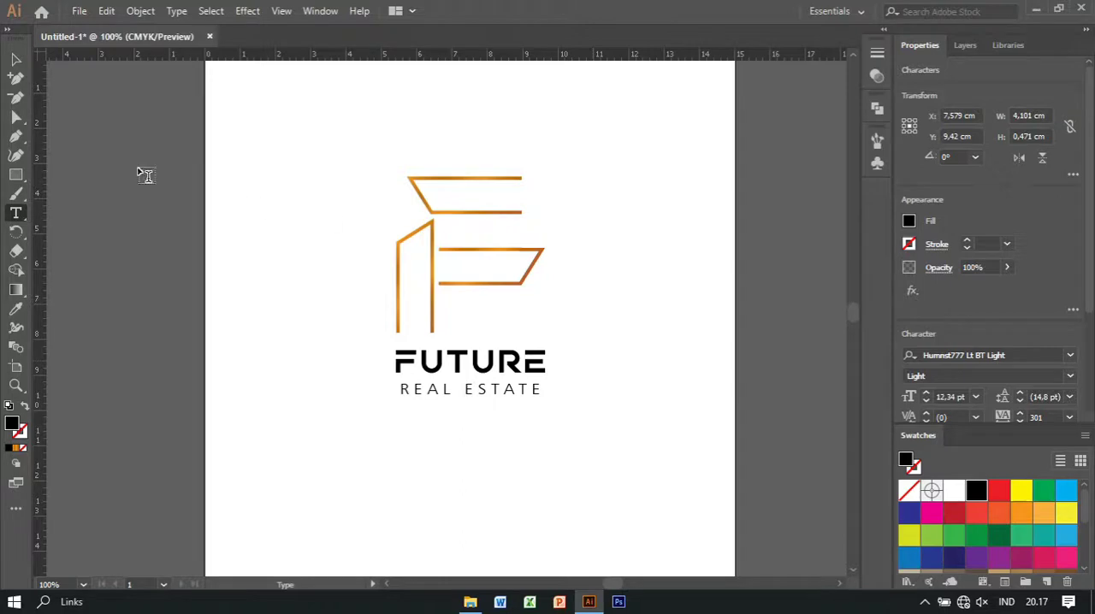
left_click(15, 60)
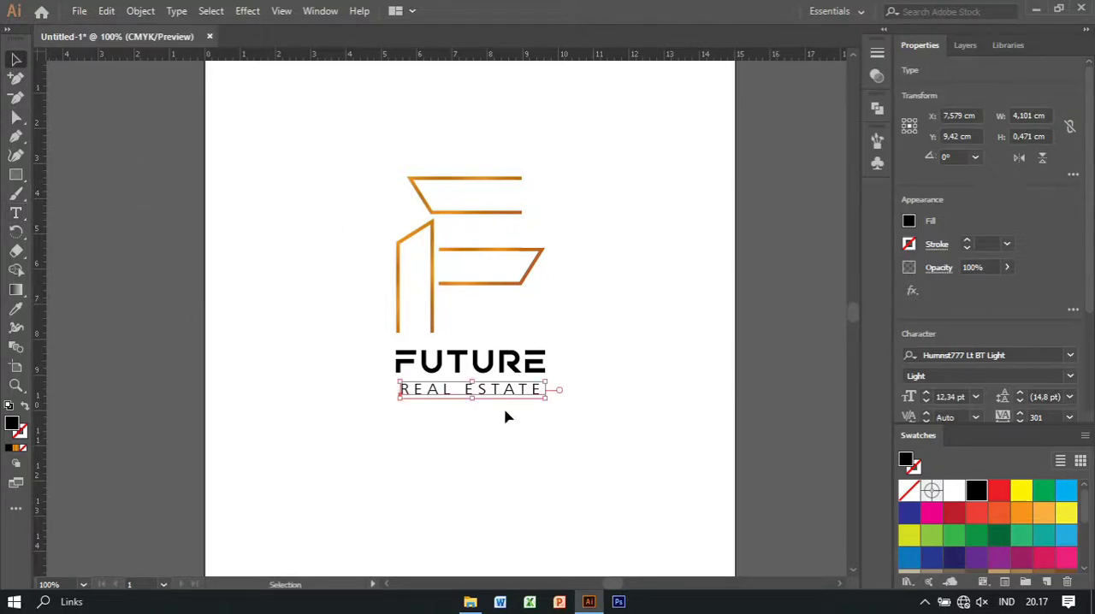
key("Up")
key("Up")
key("Up")
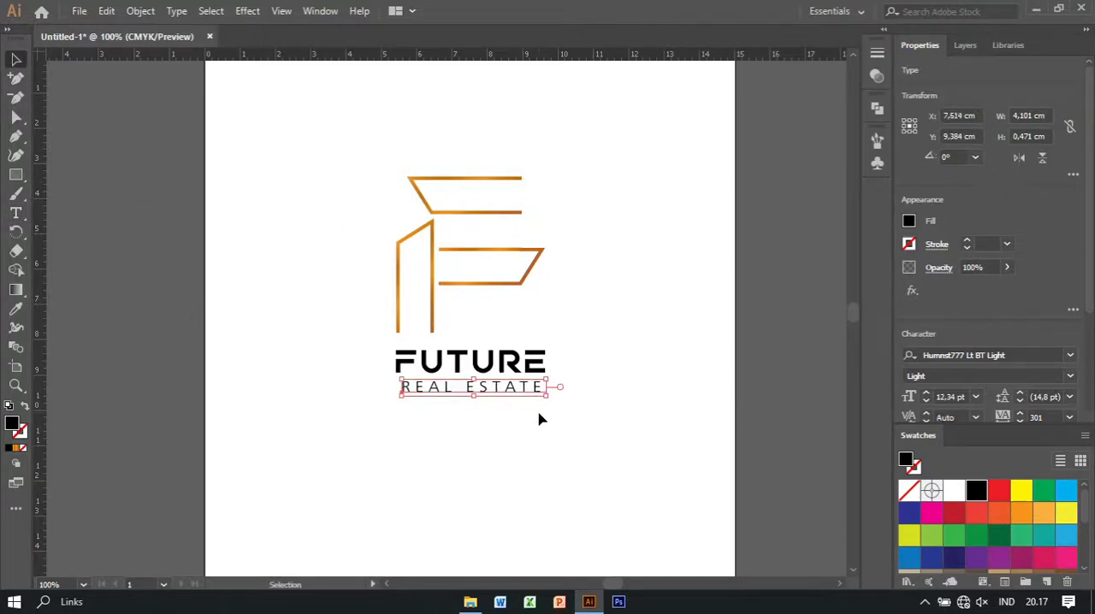
key("Right")
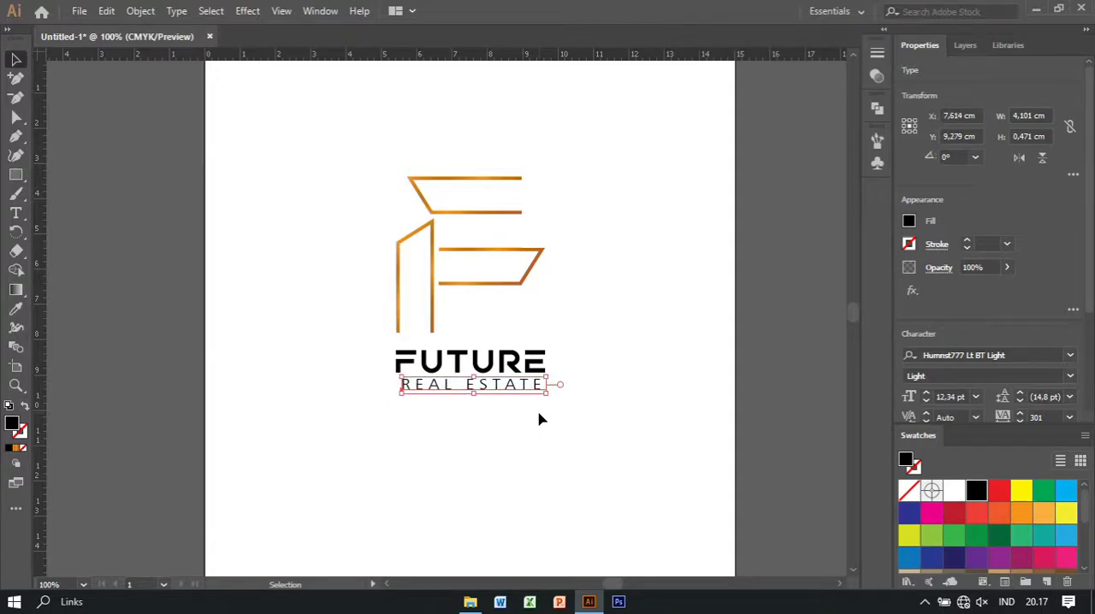
left_click(359, 388)
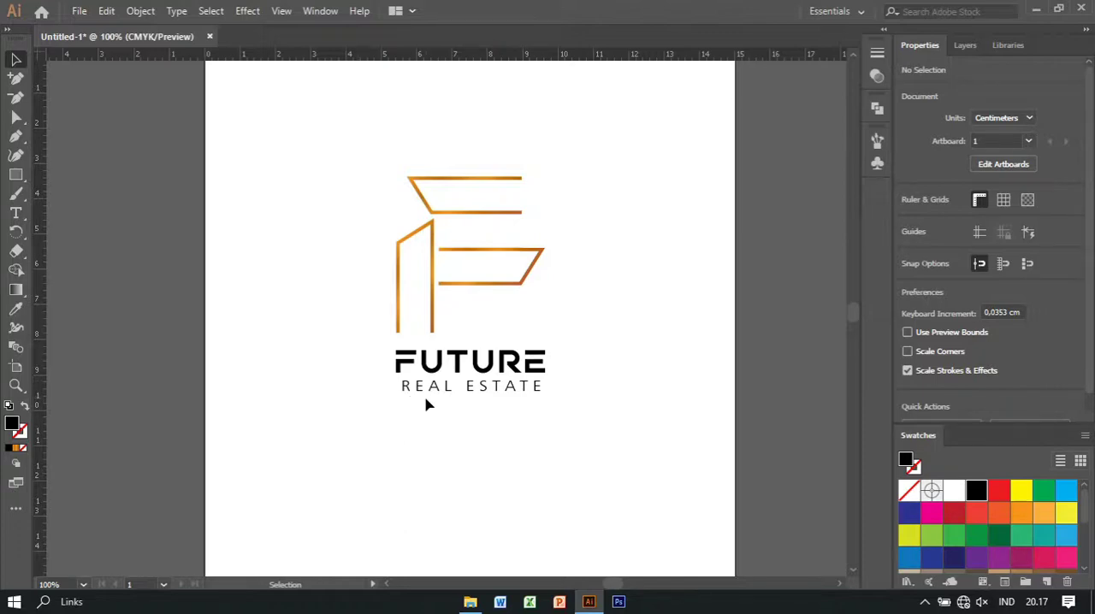
Recolor the strokes of the three icon line shapes above FUTURE to solid black, leaving them without fill
left_click_drag(377, 151, 492, 276)
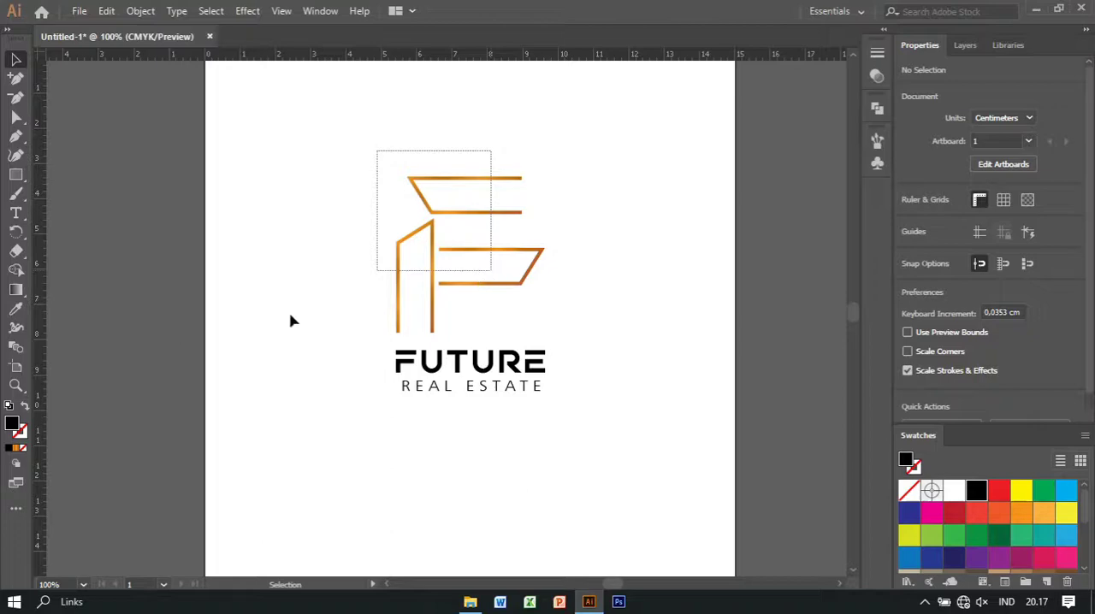
left_click(12, 453)
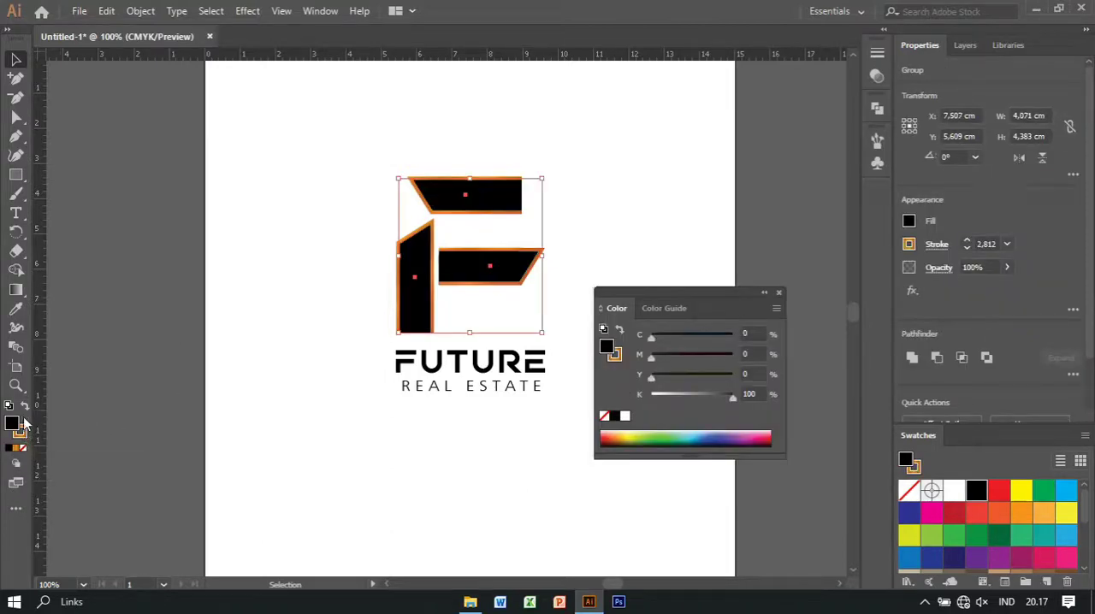
left_click(22, 447)
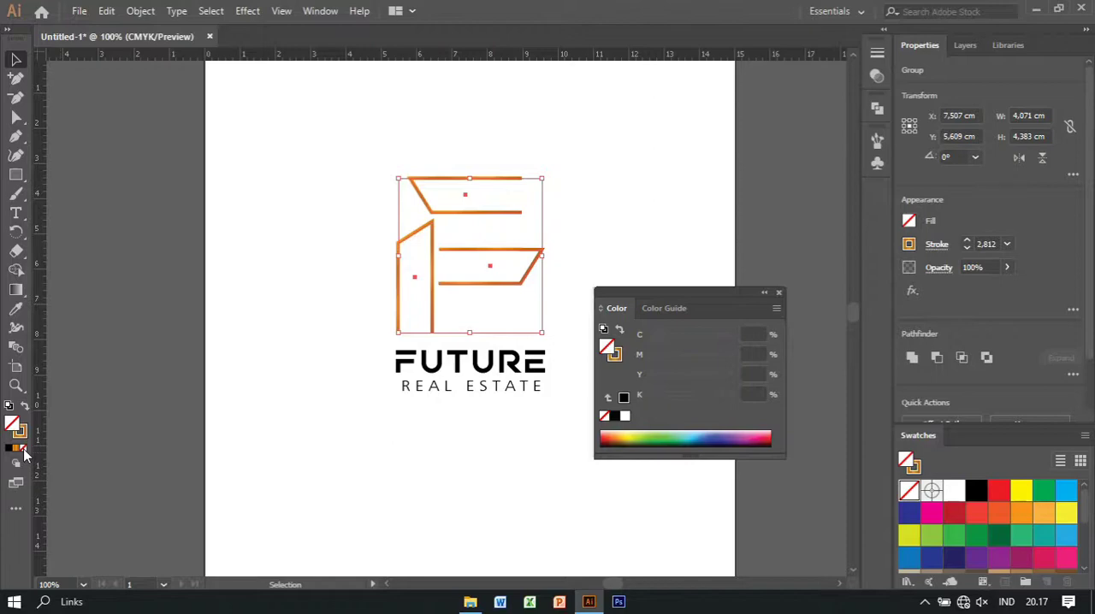
left_click(21, 433)
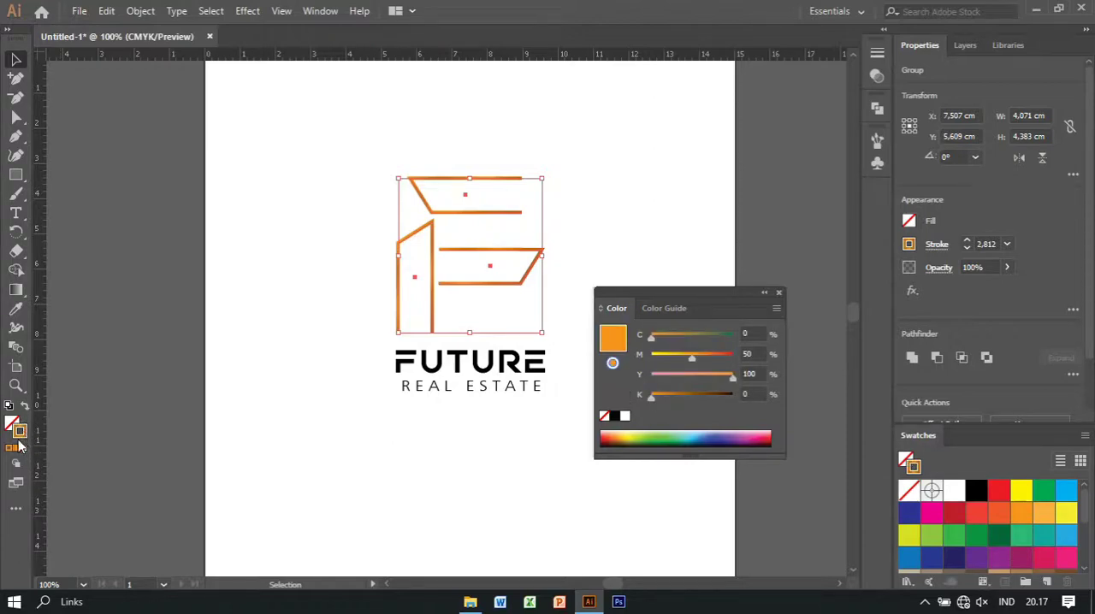
left_click(619, 416)
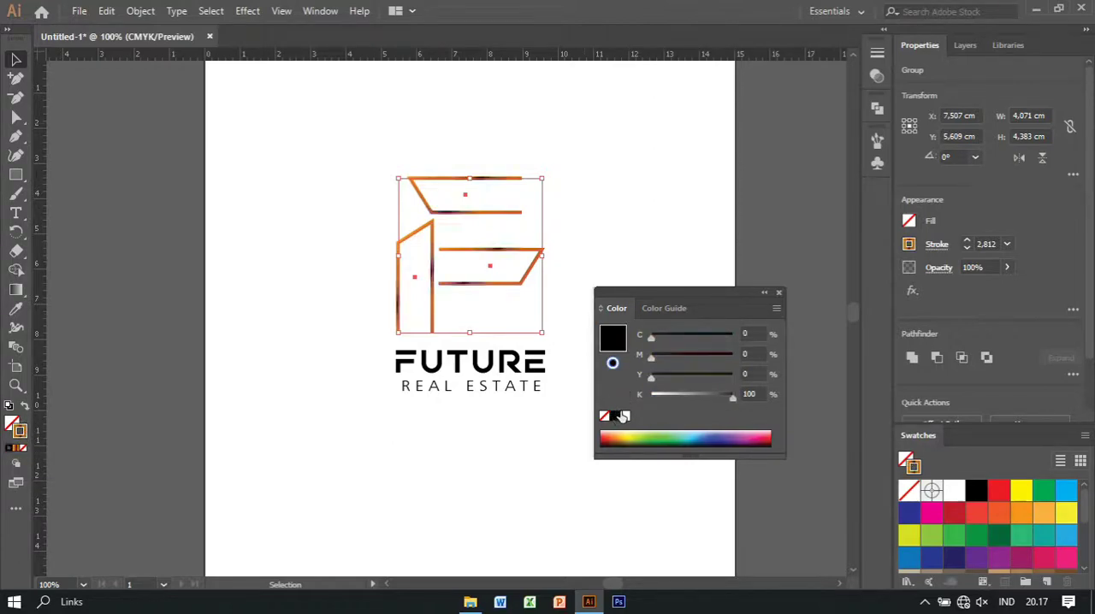
left_click(764, 294)
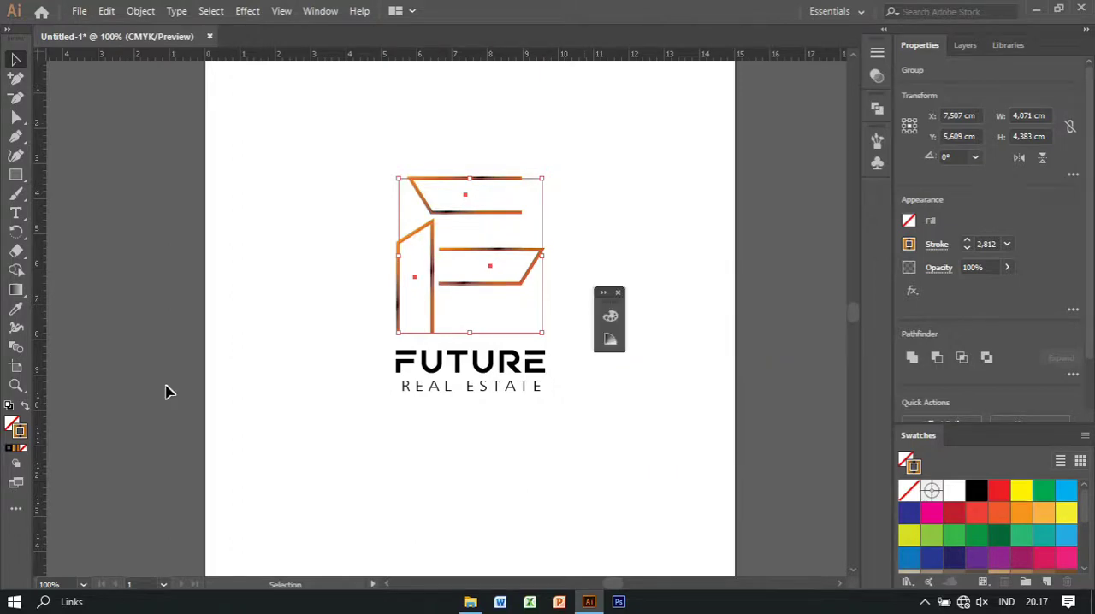
left_click(10, 449)
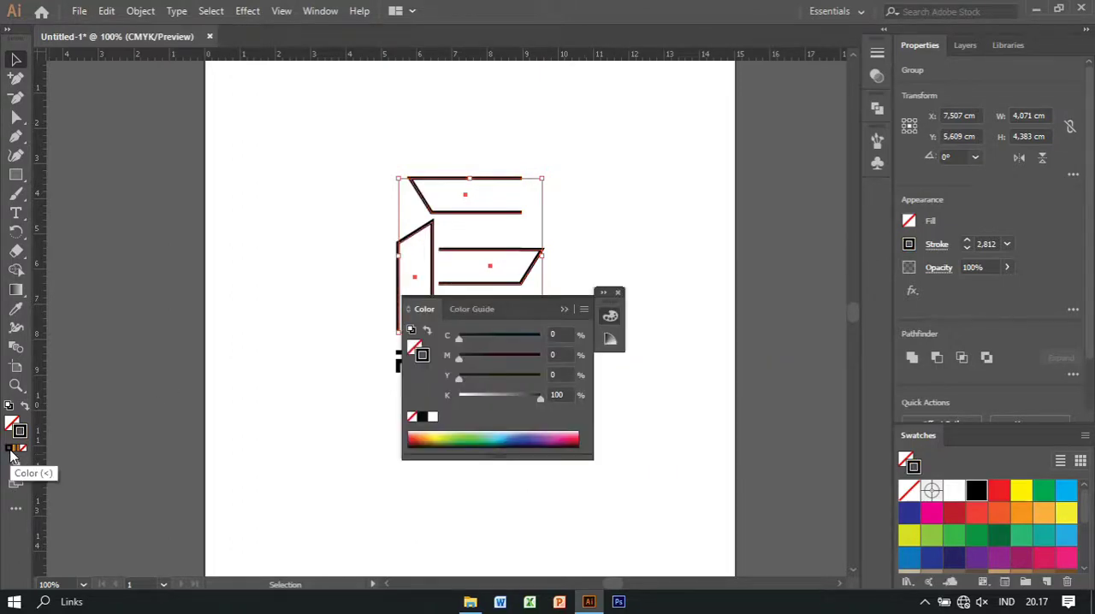
left_click(619, 293)
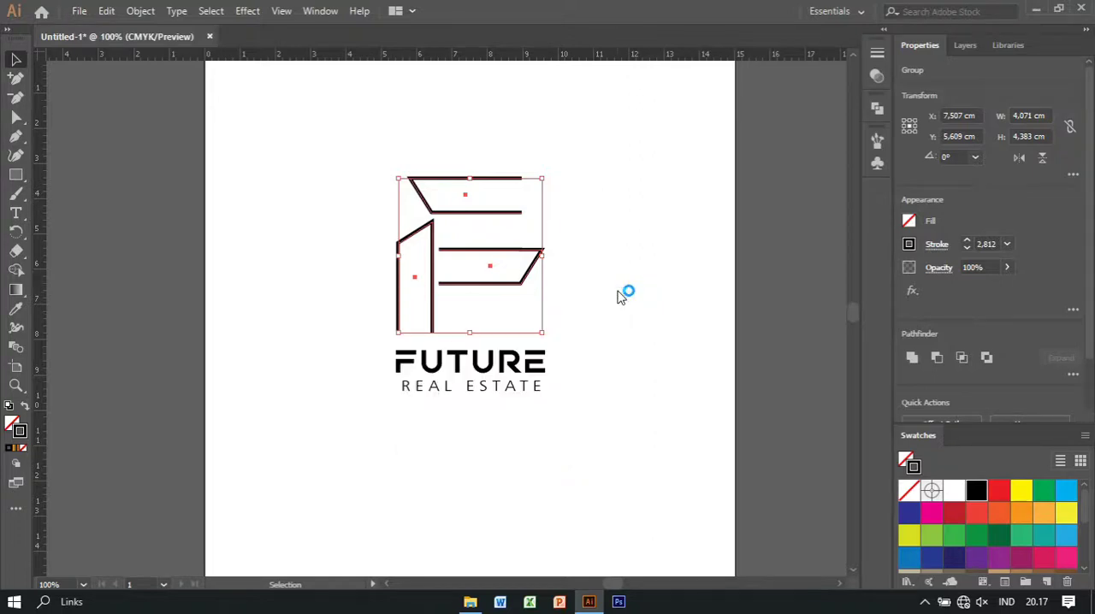
left_click(661, 243)
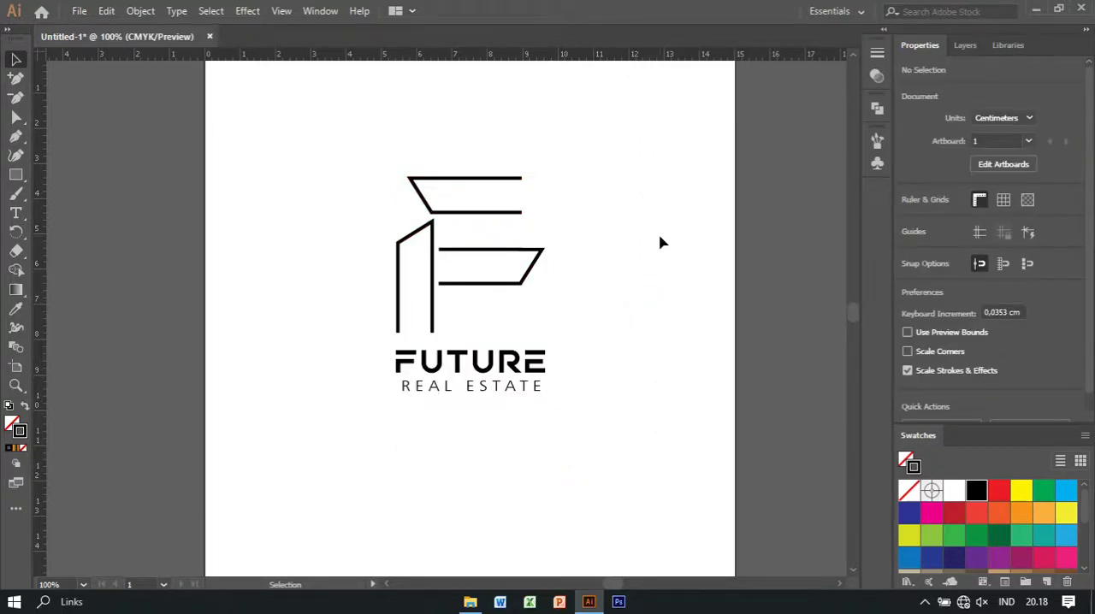
Scale the icon, FUTURE and REAL ESTATE together about their centre to about 6.47 cm wide and 9.04 cm high
key("ctrl+minus")
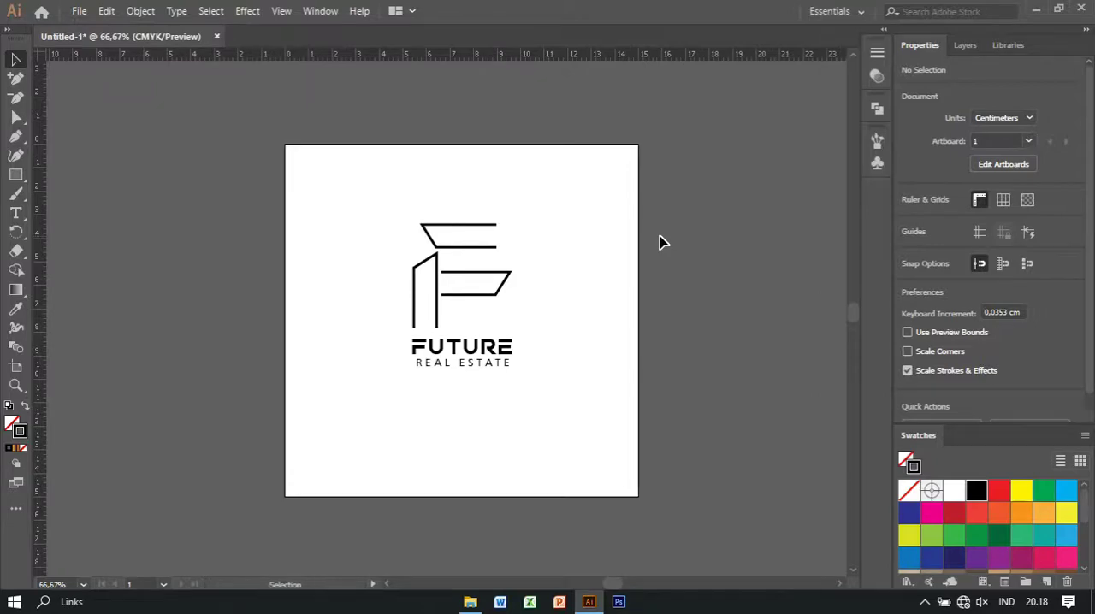
left_click_drag(370, 197, 550, 446)
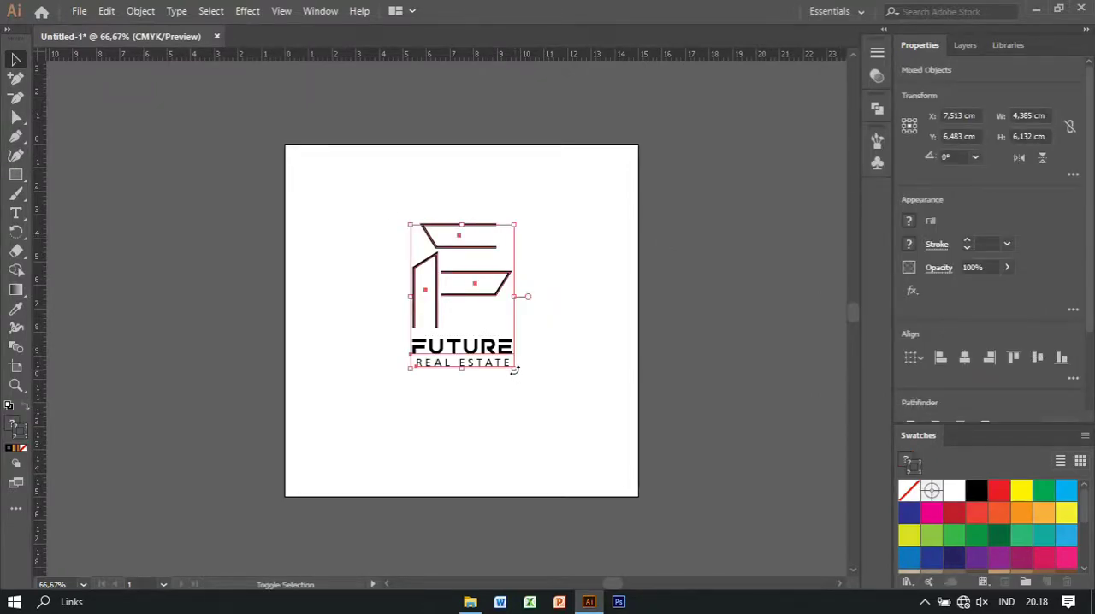
left_click_drag(514, 370, 550, 404)
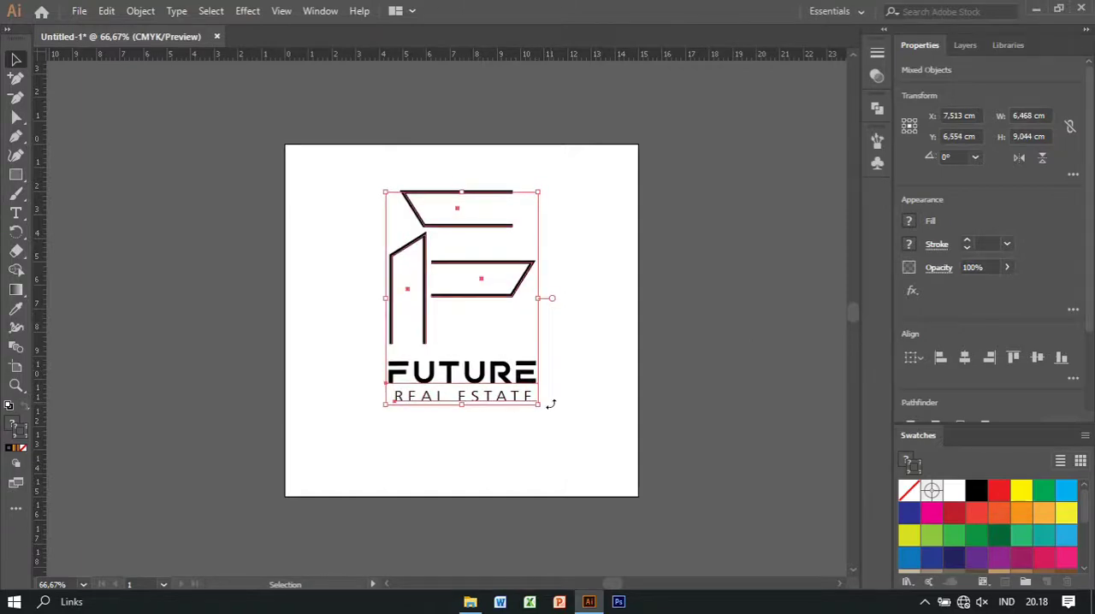
Nudge the enlarged logo down and sideways until it sits roughly centred on the artboard
key("Down")
key("Down")
key("Down")
key("Down")
key("Down")
key("Down")
key("Down")
key("Down")
key("Down")
key("Down")
key("Down")
key("Right")
key("Right")
key("Right")
key("Right")
key("Right")
key("Right")
key("Right")
key("Right")
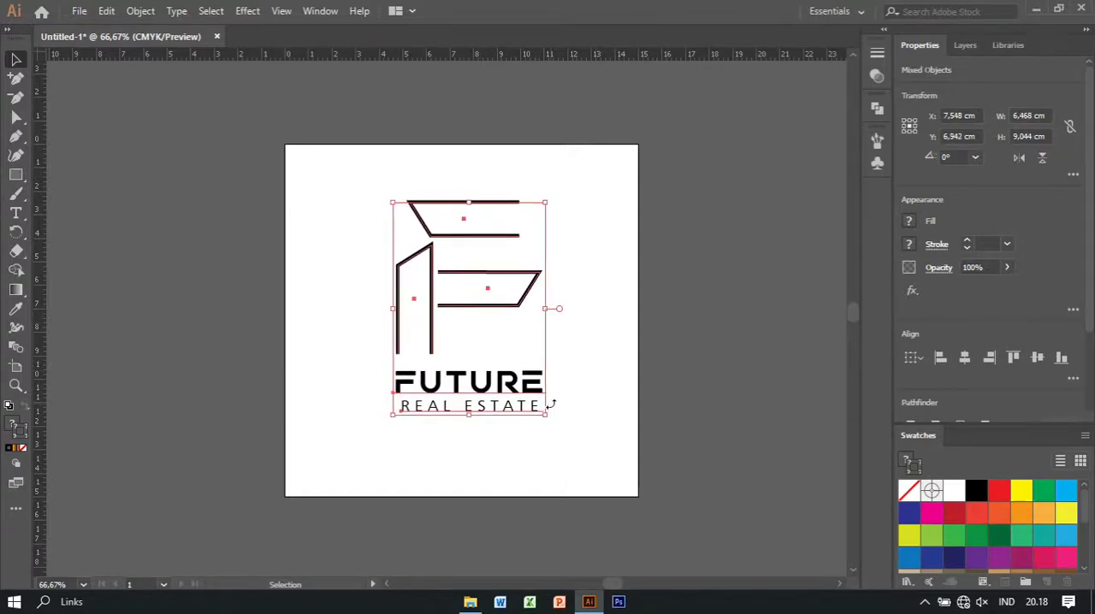
key("Right")
key("Right")
key("Right")
key("Right")
key("Right")
key("Right")
key("Right")
key("Down")
key("Down")
key("Down")
key("Down")
key("Down")
key("Down")
key("Down")
key("Down")
key("Down")
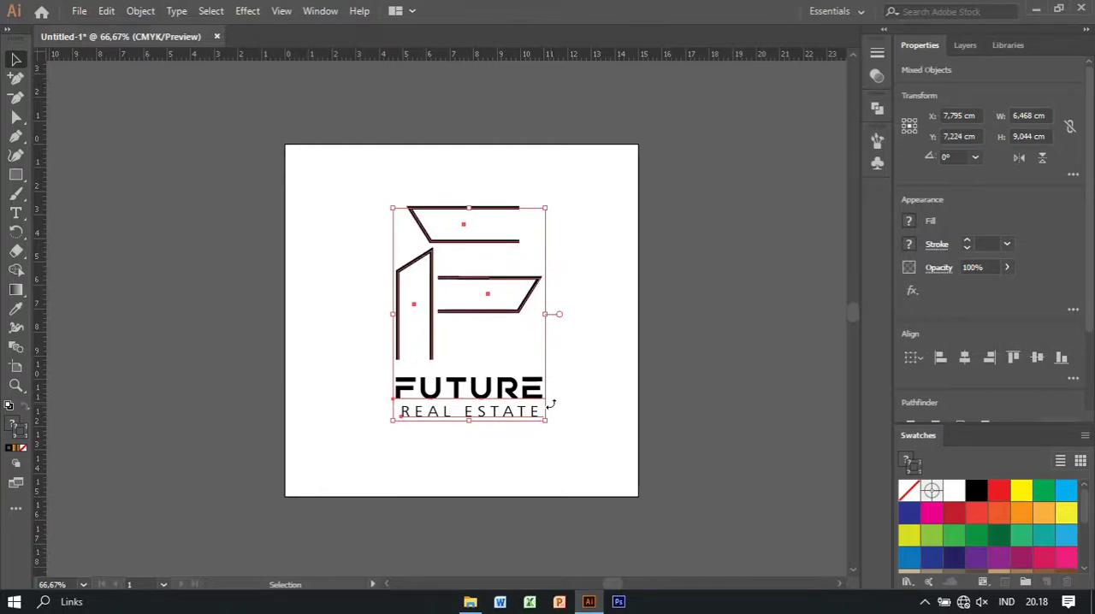
key("Left")
key("Up")
key("Left")
key("Left")
key("Left")
key("Left")
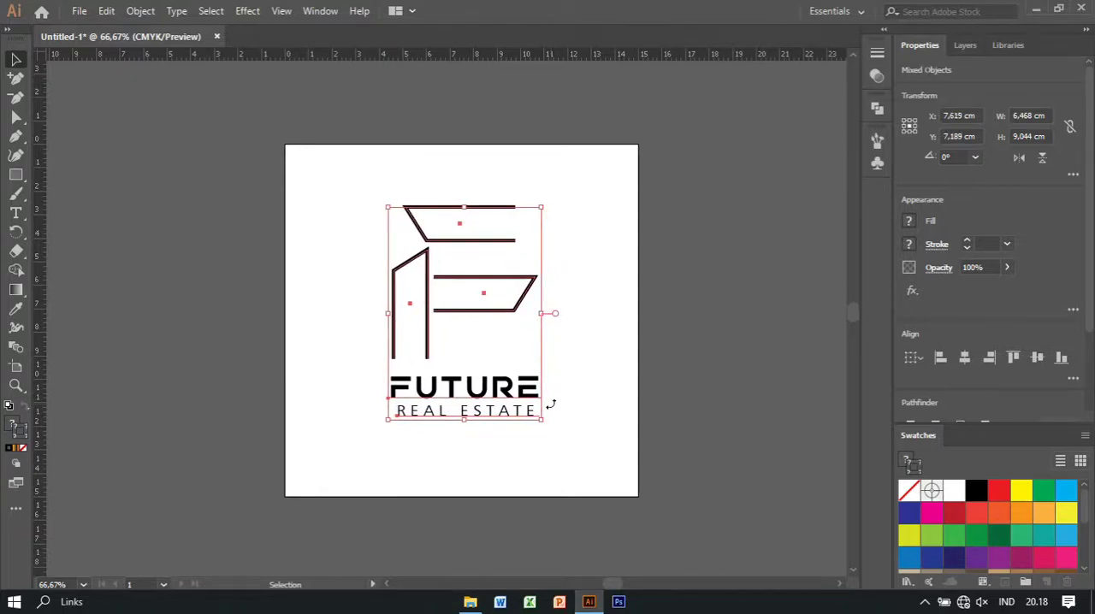
key("Left")
key("Left")
key("Left")
key("Up")
left_click(590, 414)
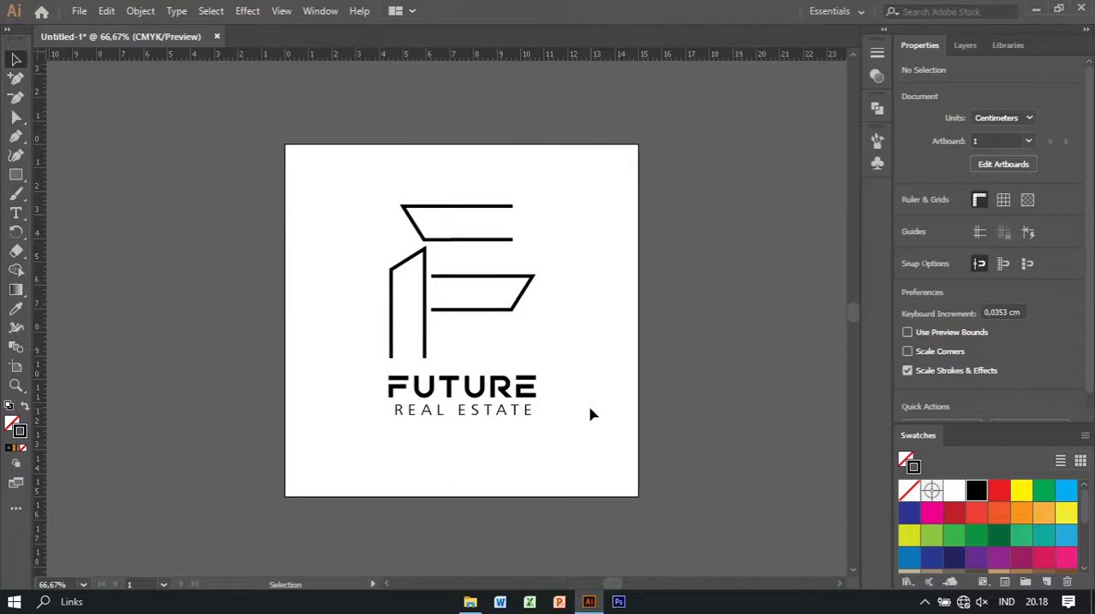
Nudge the REAL ESTATE tagline slightly up toward FUTURE, keeping it horizontally centred beneath the wordmark
left_click(508, 416)
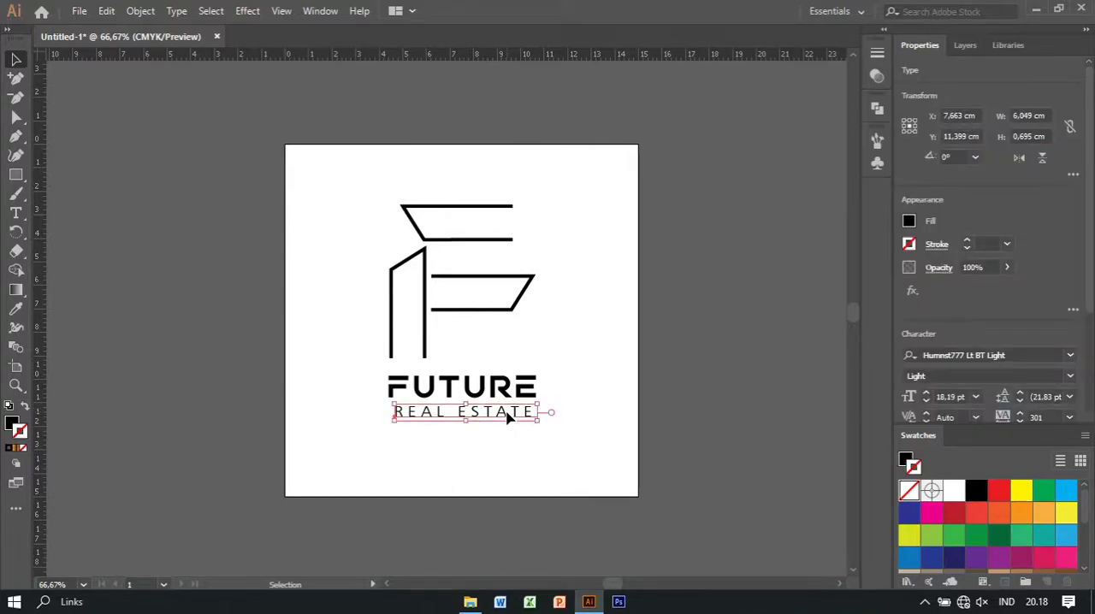
key("Left")
key("Up")
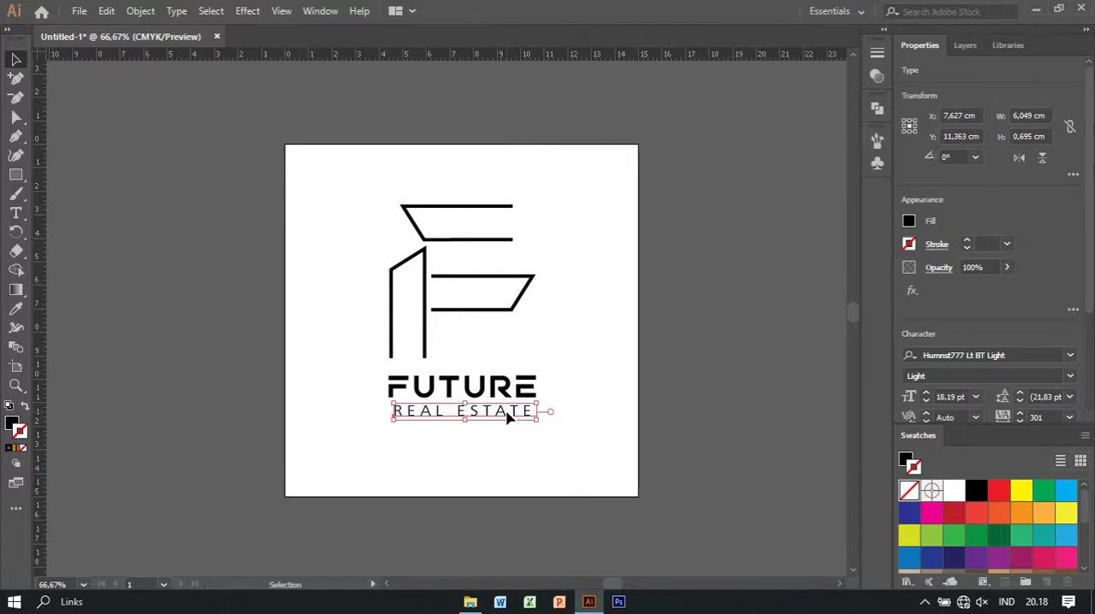
key("Right")
left_click(568, 444)
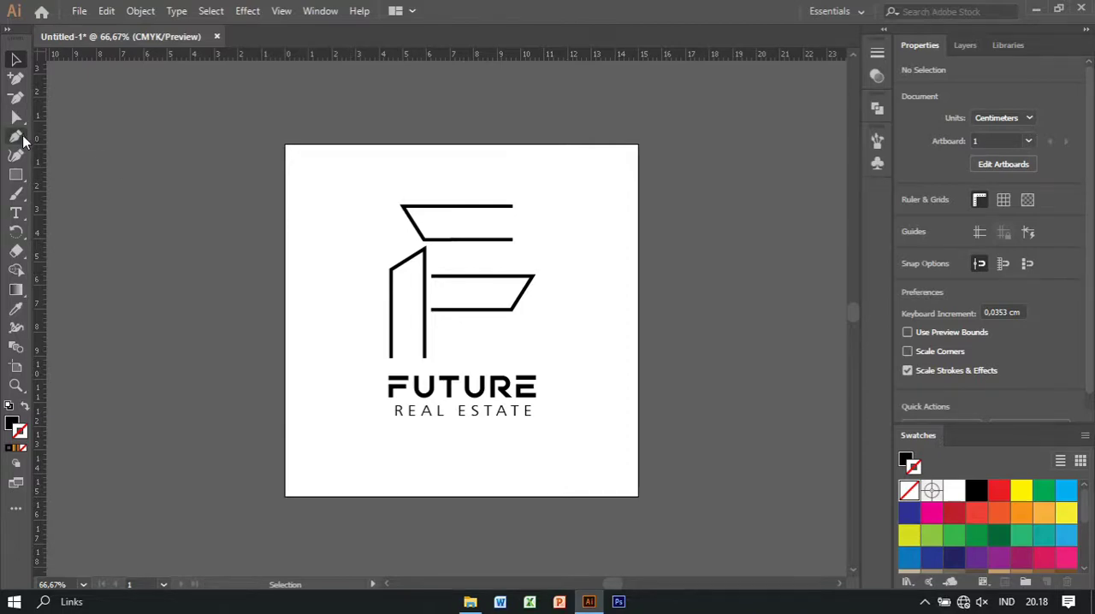
Add a new top-level layer above Layer 1 and lock Layer 1
left_click(954, 47)
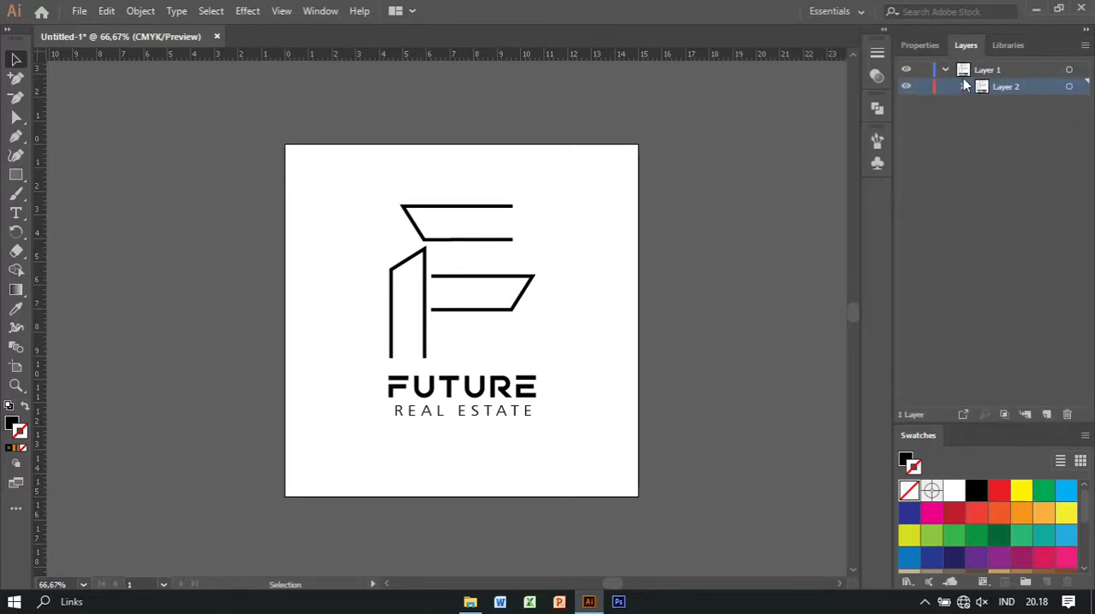
left_click(944, 70)
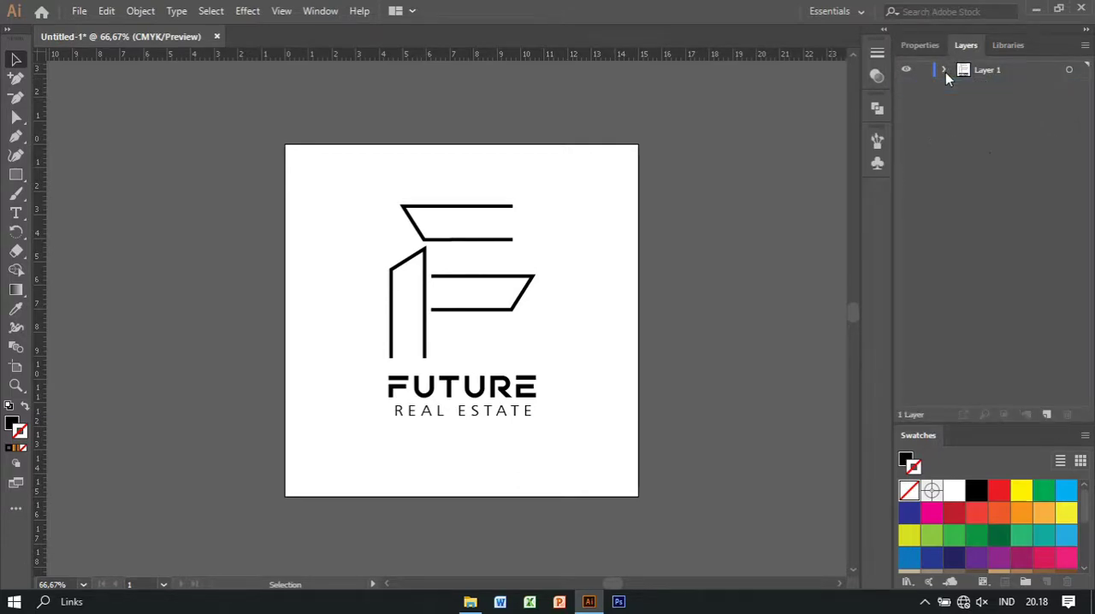
left_click(1047, 414)
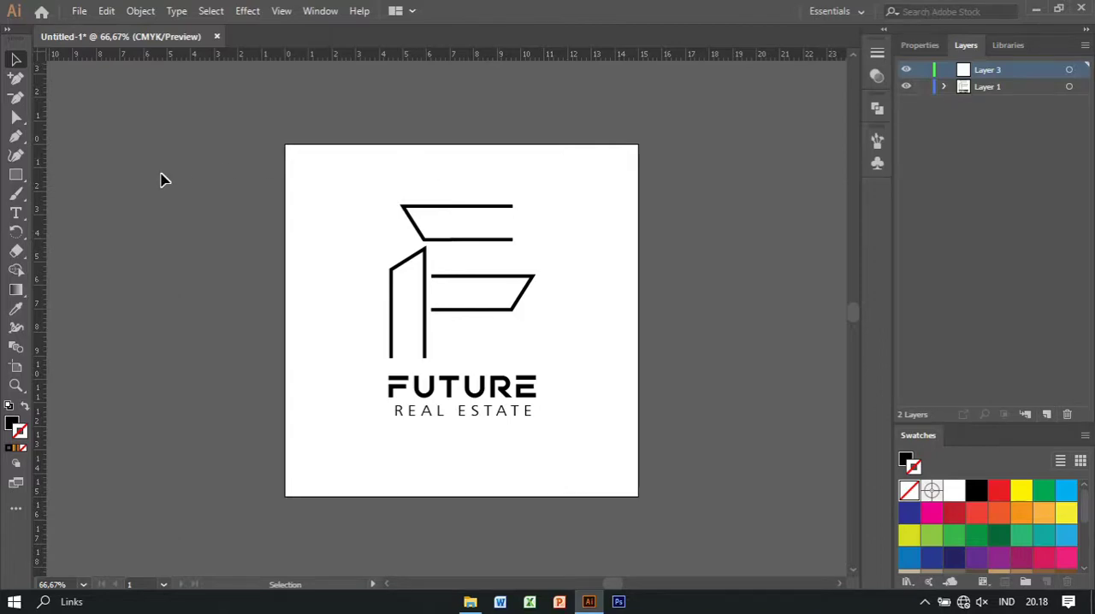
left_click(924, 87)
Draw a rectangle about 15 cm square on Layer 3 that covers the whole artboard
key("m")
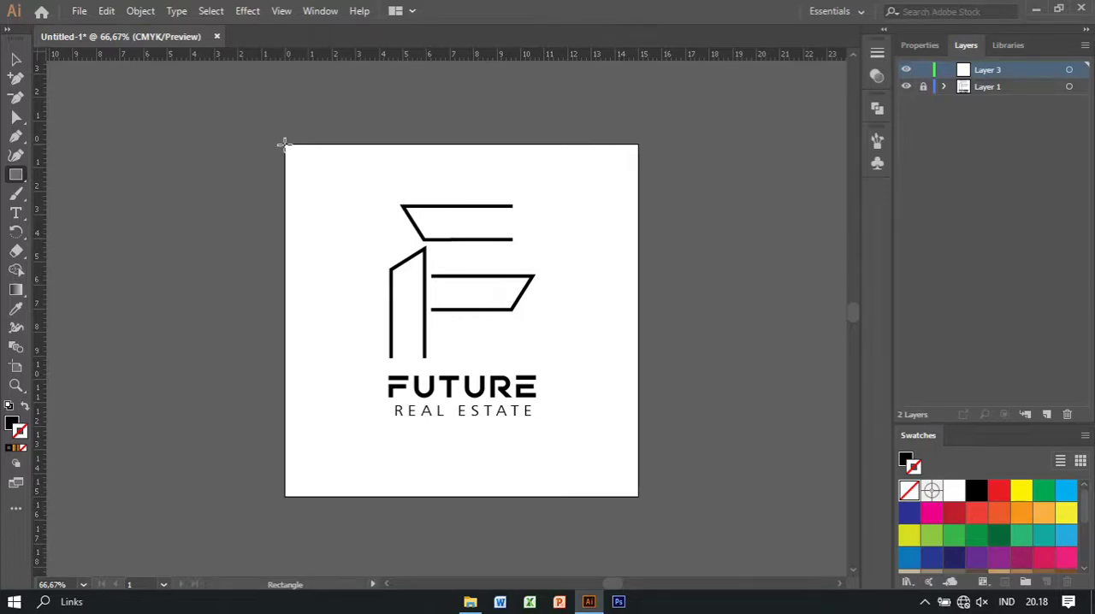
left_click_drag(284, 144, 814, 495)
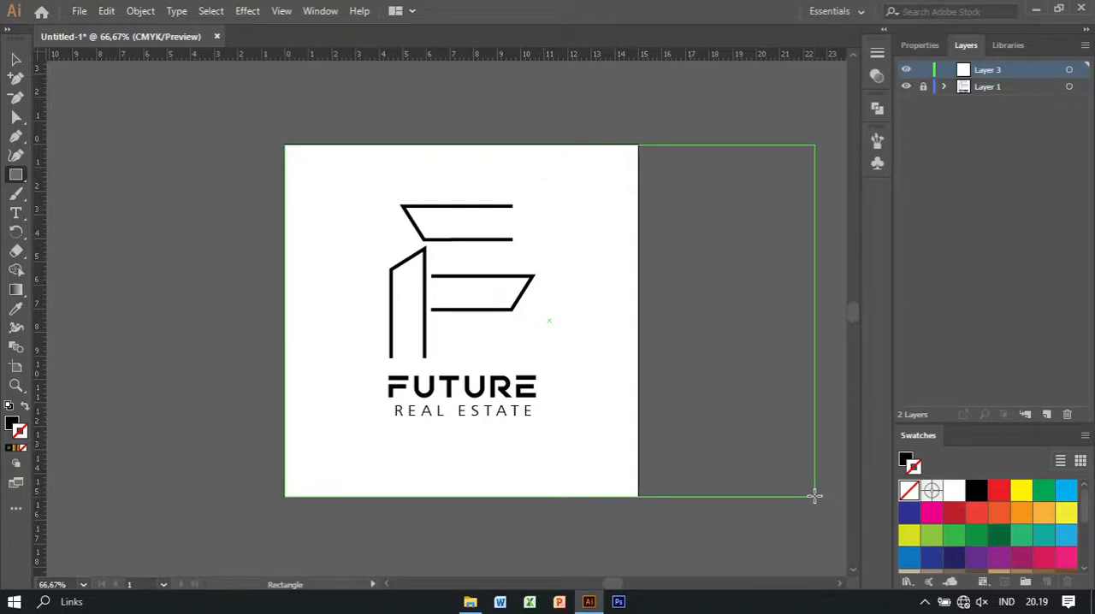
left_click_drag(814, 495, 638, 496)
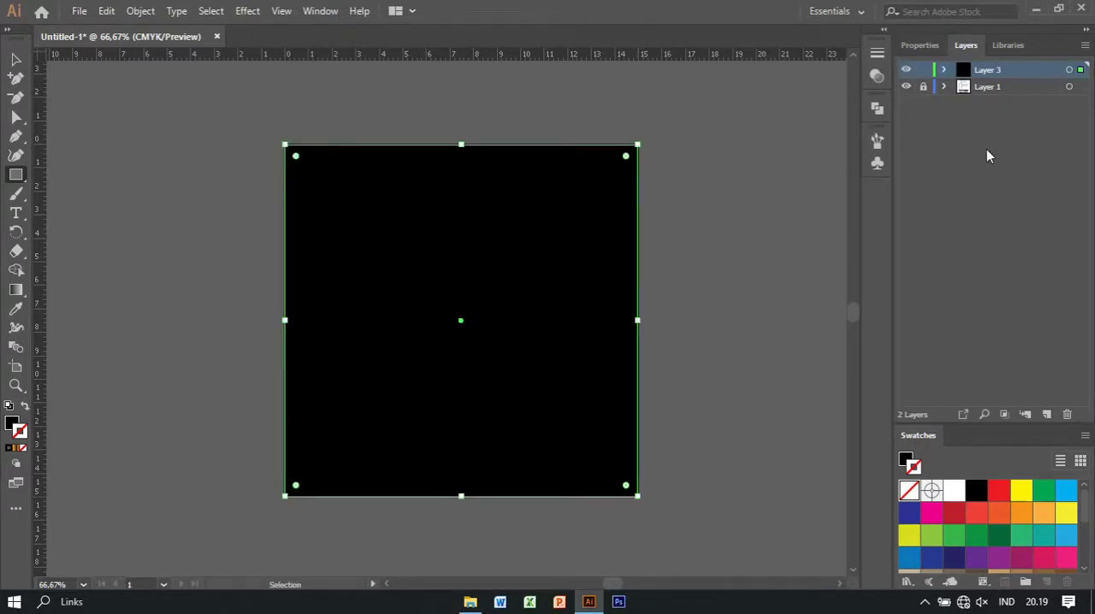
Fill the artboard-sized rectangle with white and move Layer 3 beneath Layer 1
left_click(12, 422)
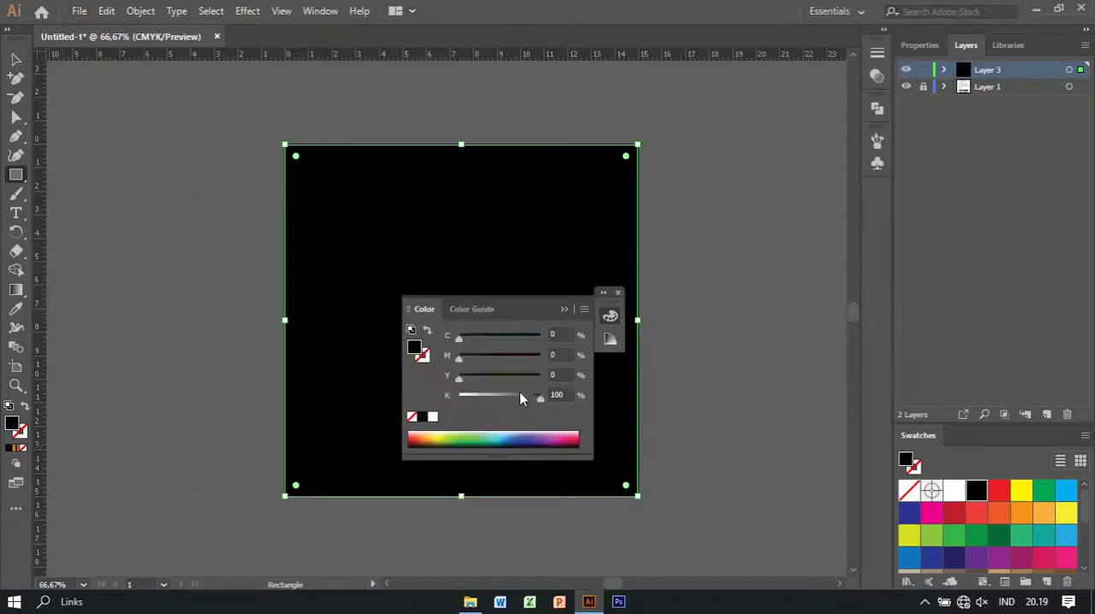
left_click(432, 416)
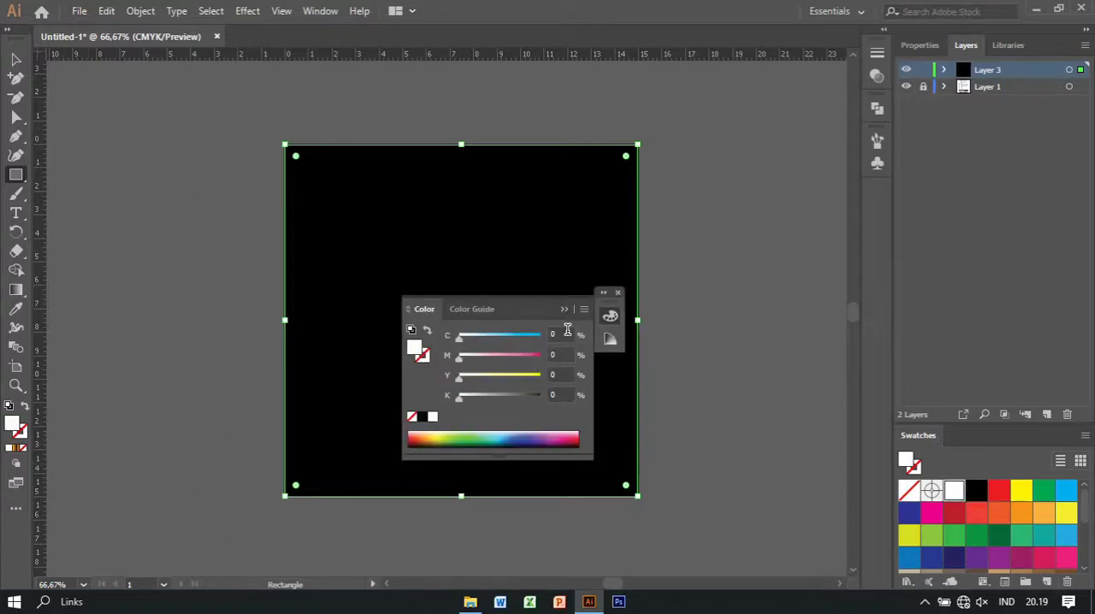
left_click(617, 294)
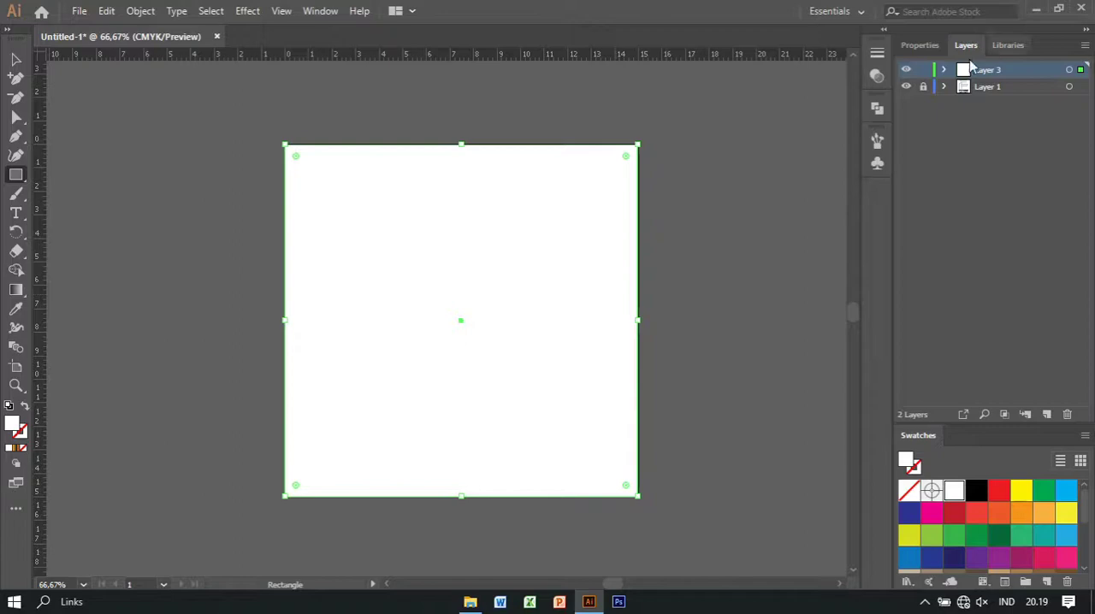
left_click_drag(962, 73, 963, 96)
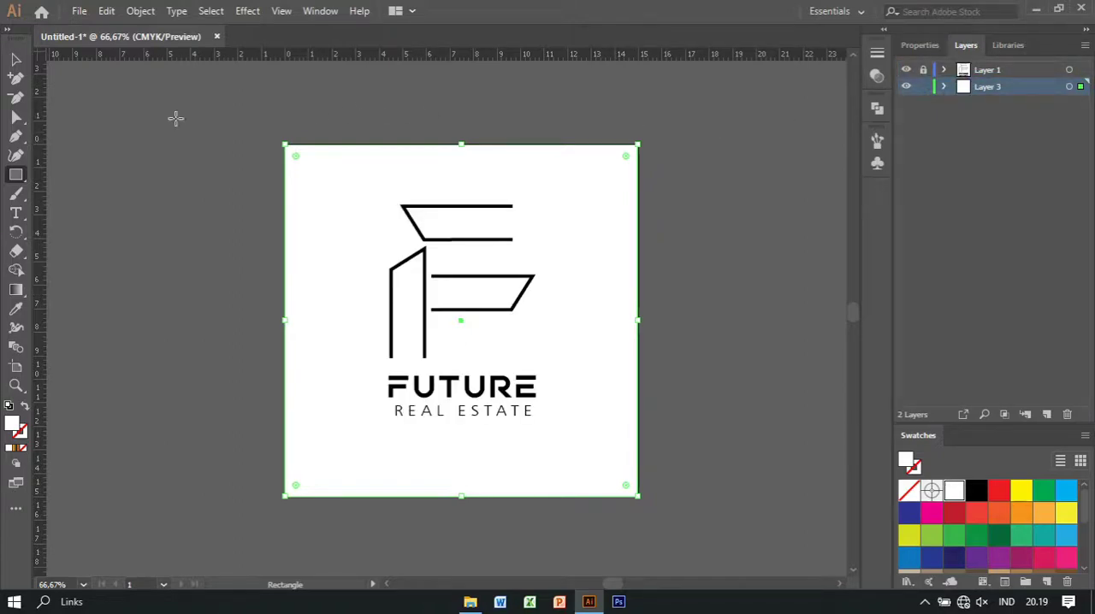
Unlock Layer 1 and select the logo artwork together with the white background rectangle
left_click(17, 60)
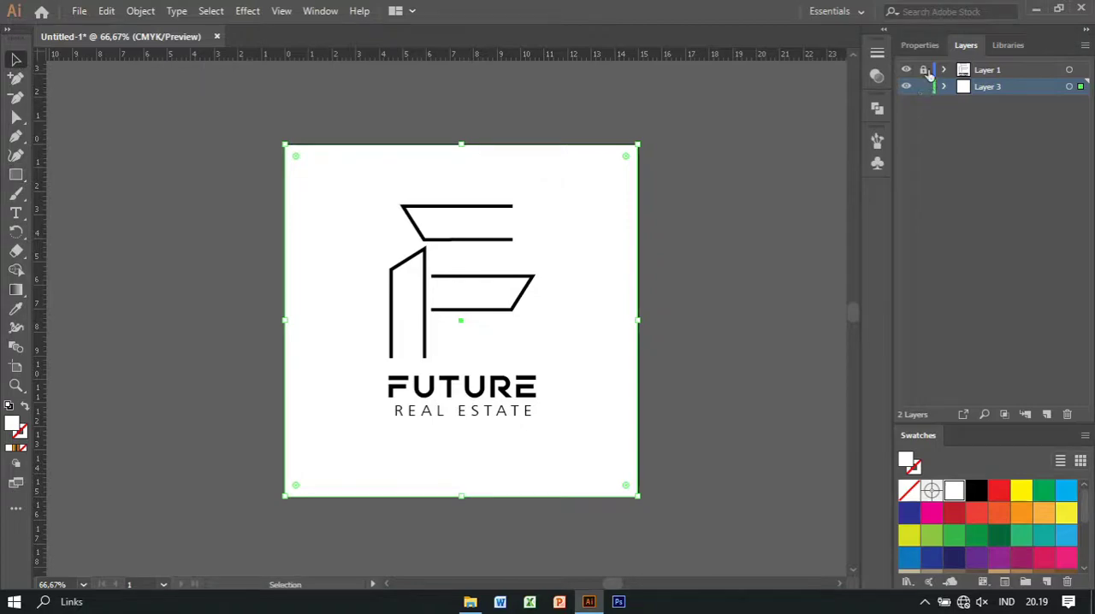
left_click(923, 69)
left_click_drag(234, 128, 550, 430)
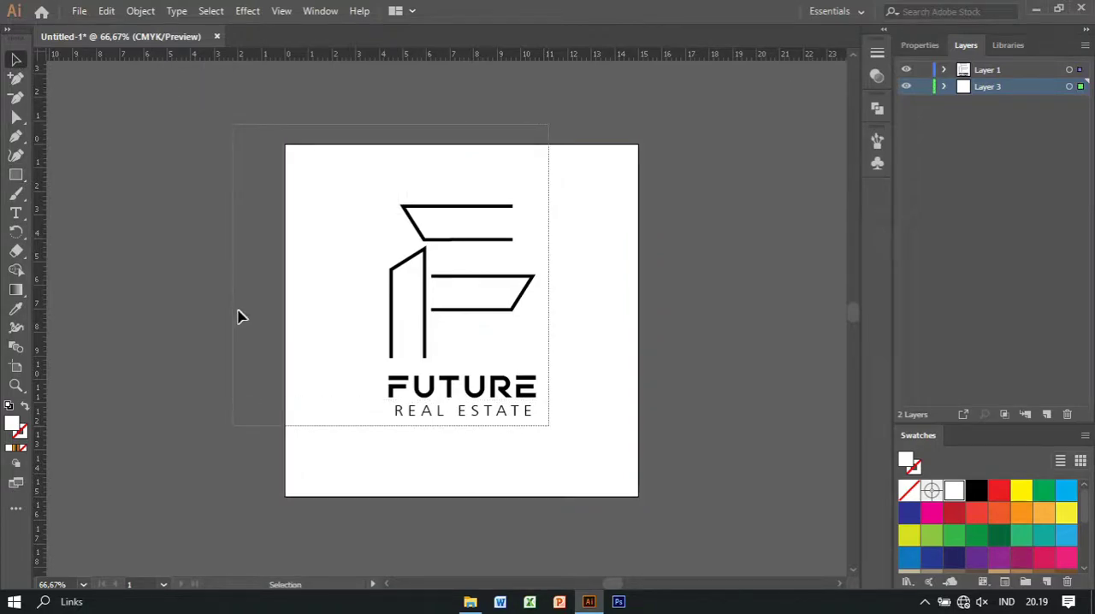